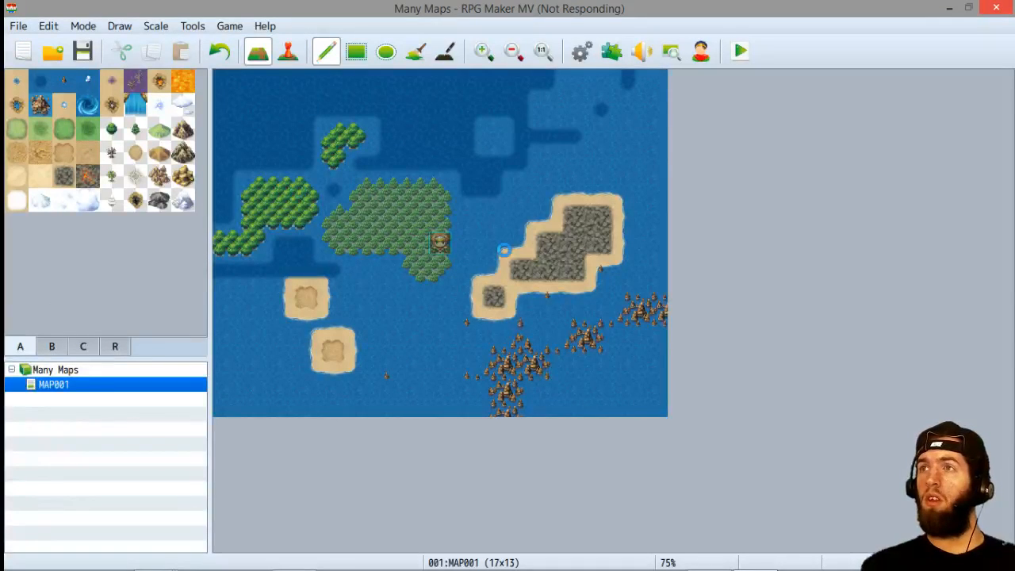
pyautogui.click(18, 26)
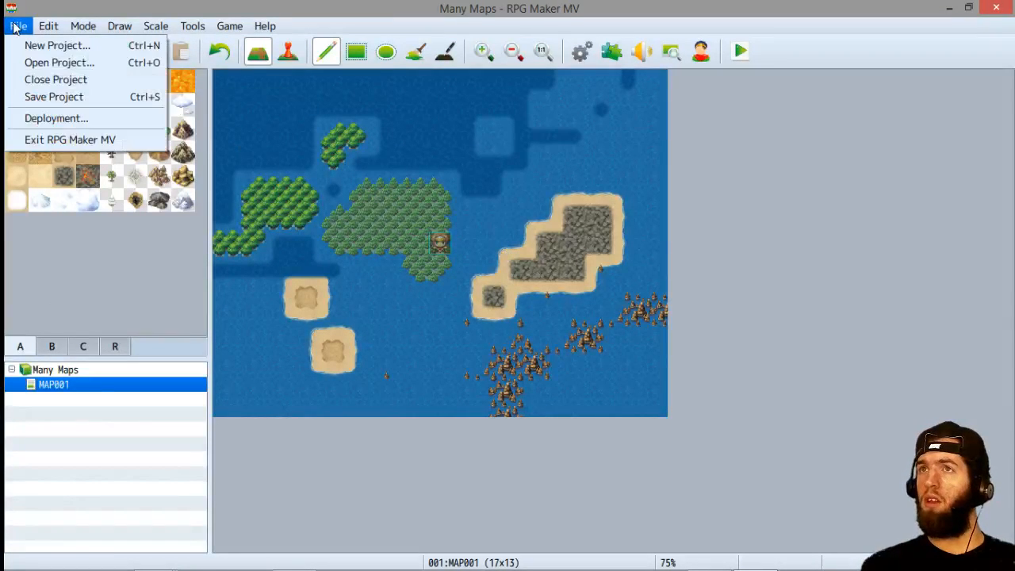
pyautogui.click(85, 120)
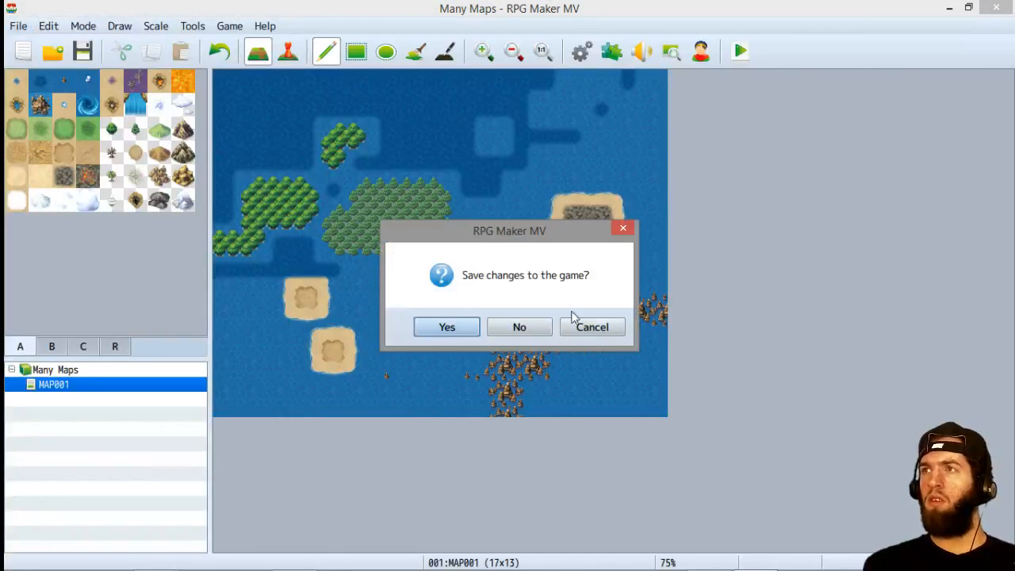
pyautogui.click(579, 328)
pyautogui.click(17, 26)
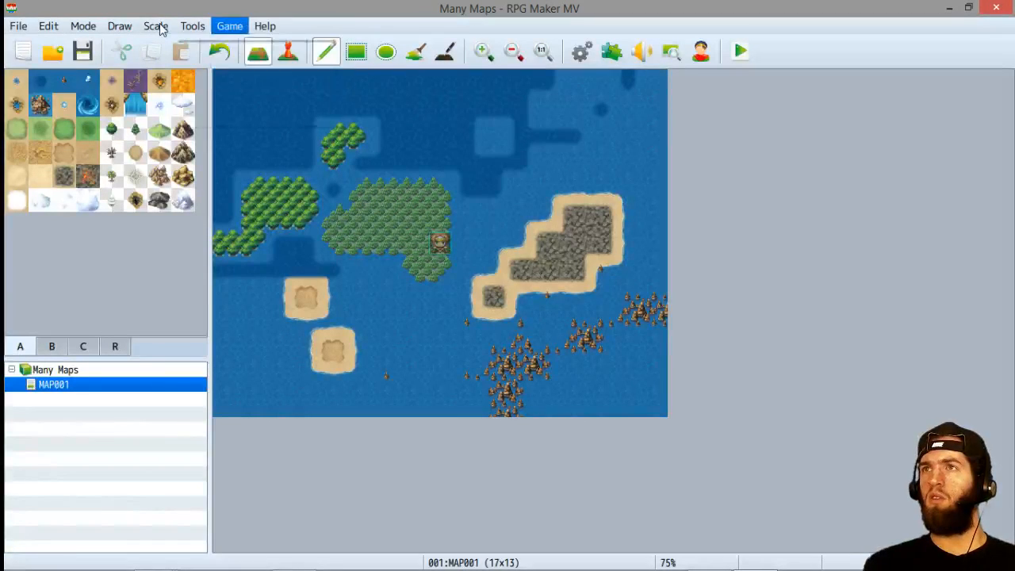
pyautogui.moveTo(184, 29)
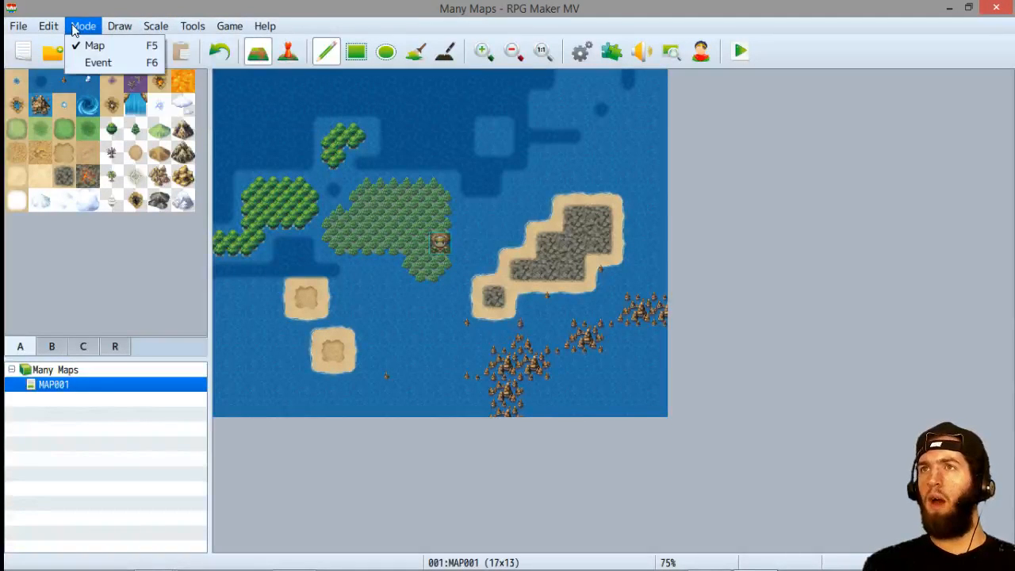
pyautogui.moveTo(58, 33)
pyautogui.moveTo(19, 26)
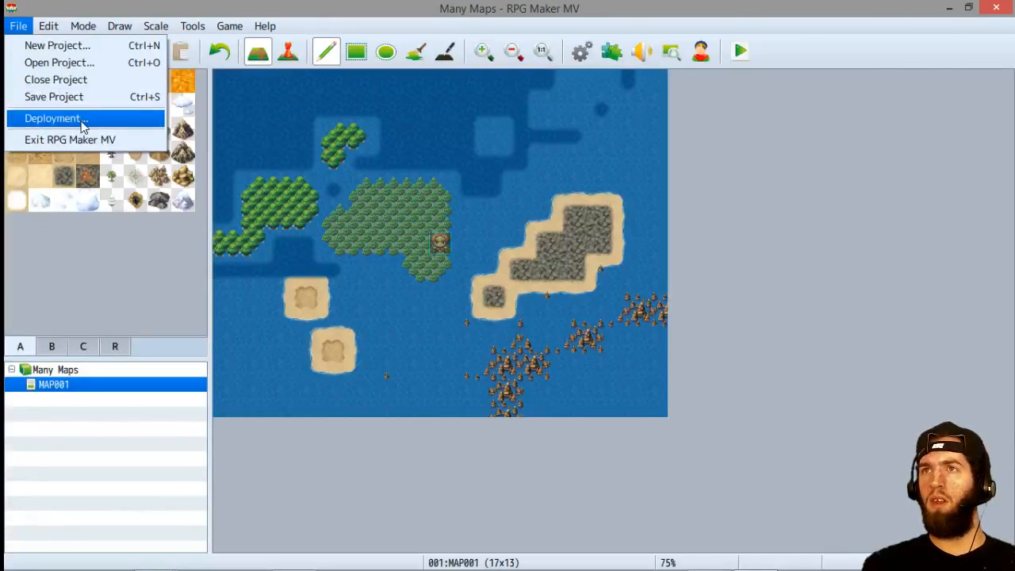
pyautogui.click(82, 126)
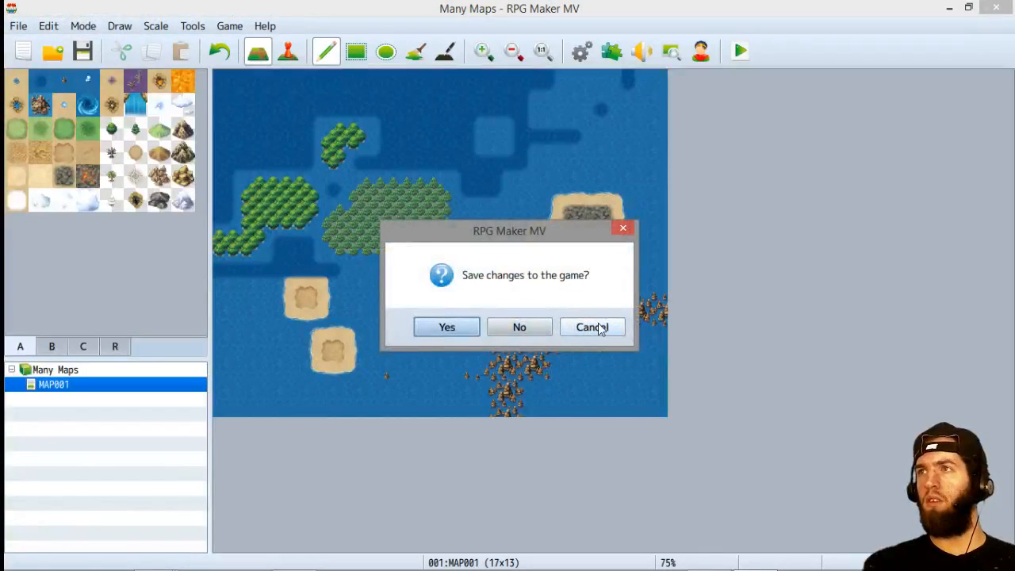
pyautogui.click(592, 328)
pyautogui.click(18, 26)
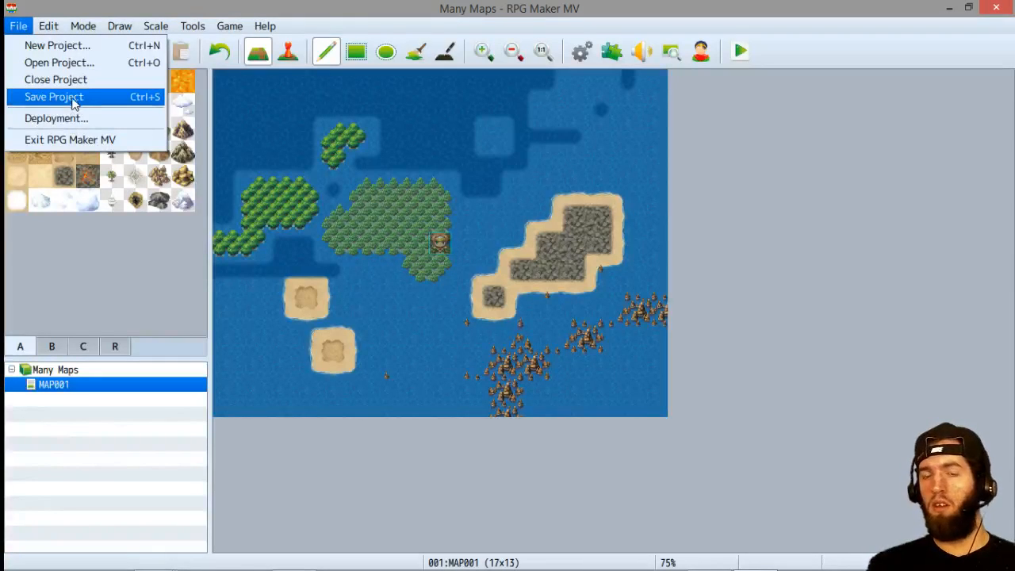
pyautogui.click(49, 26)
pyautogui.moveTo(82, 32)
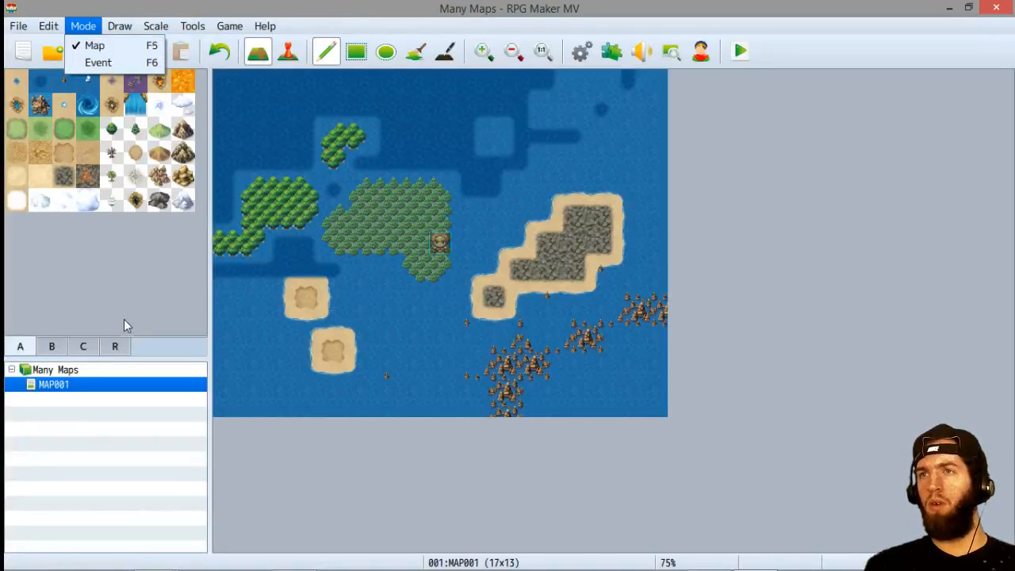
pyautogui.press('Escape')
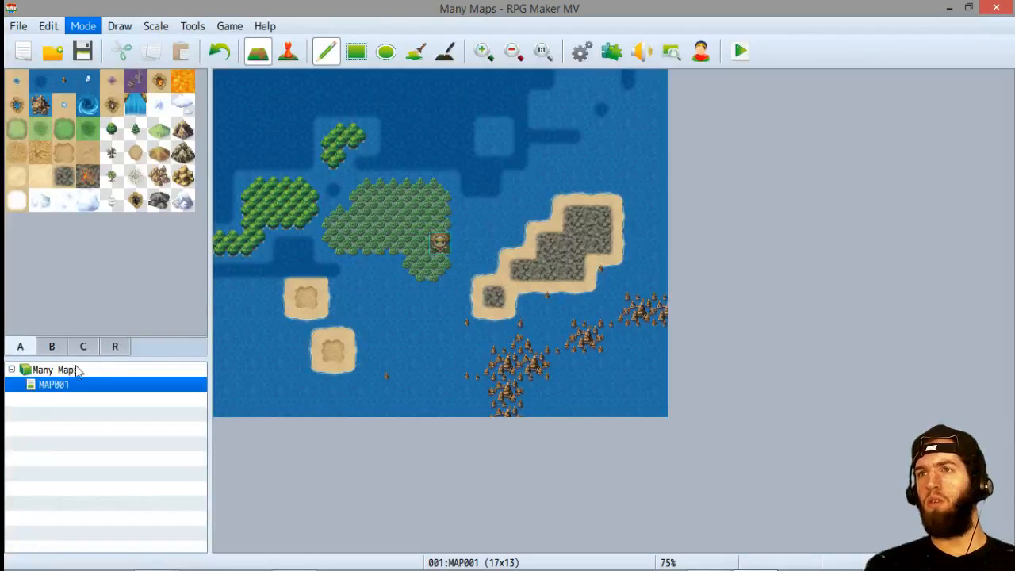
# Examine the tileset pages and region IDs available for the Many Maps project root and for MAP001
pyautogui.click(113, 345)
pyautogui.click(82, 344)
pyautogui.click(68, 369)
pyautogui.click(52, 344)
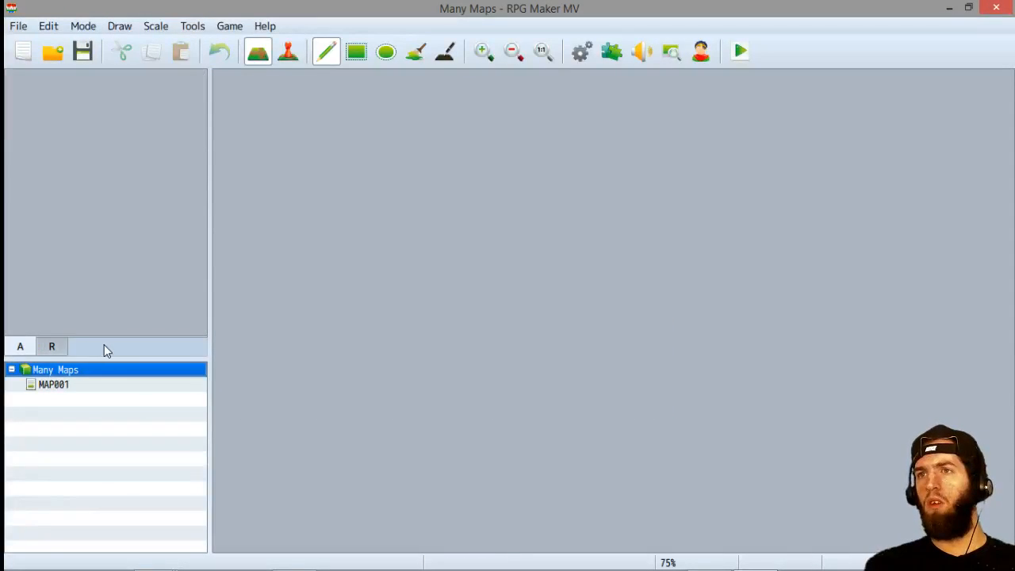
pyautogui.moveTo(108, 568)
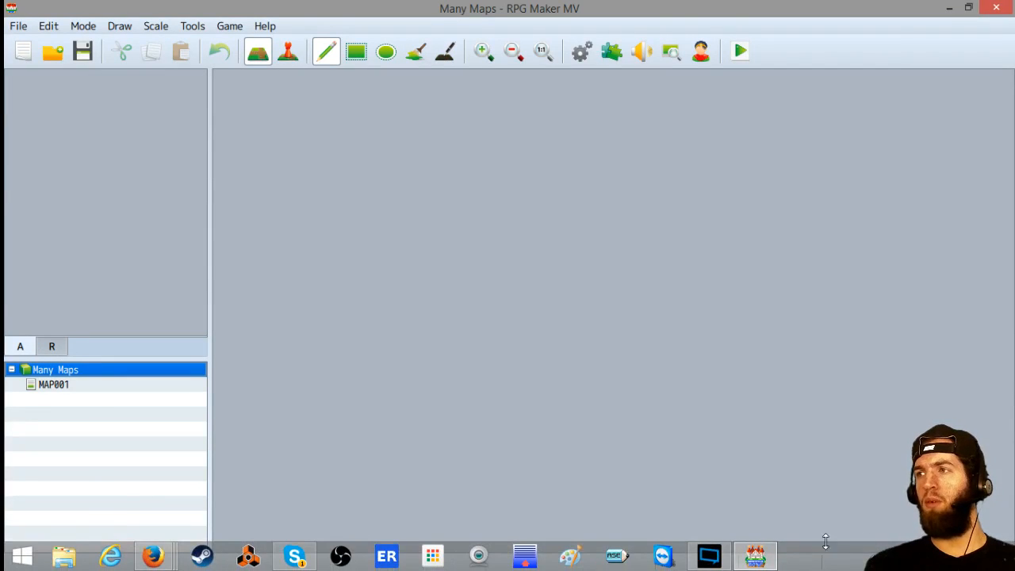
pyautogui.click(39, 348)
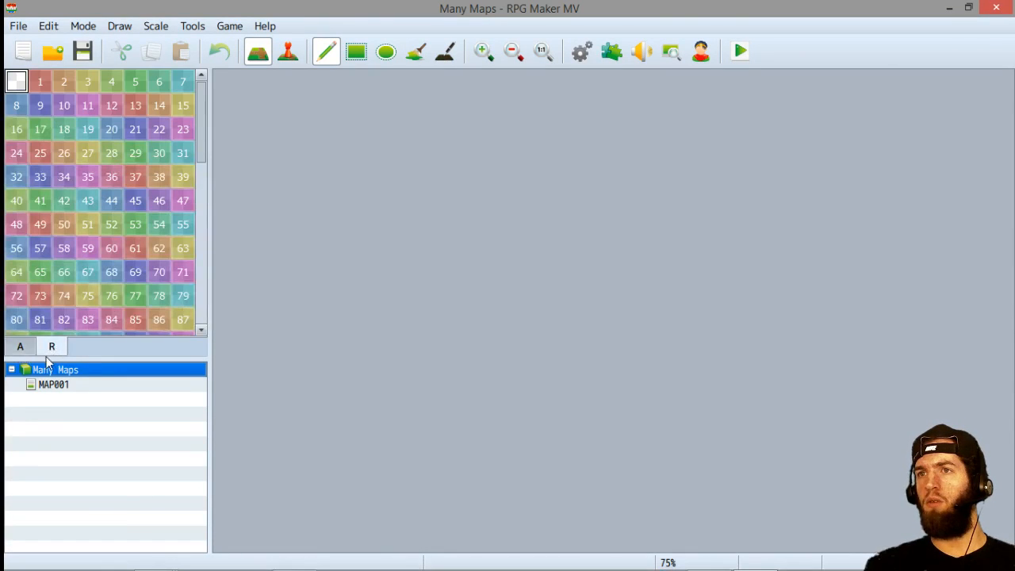
pyautogui.click(55, 385)
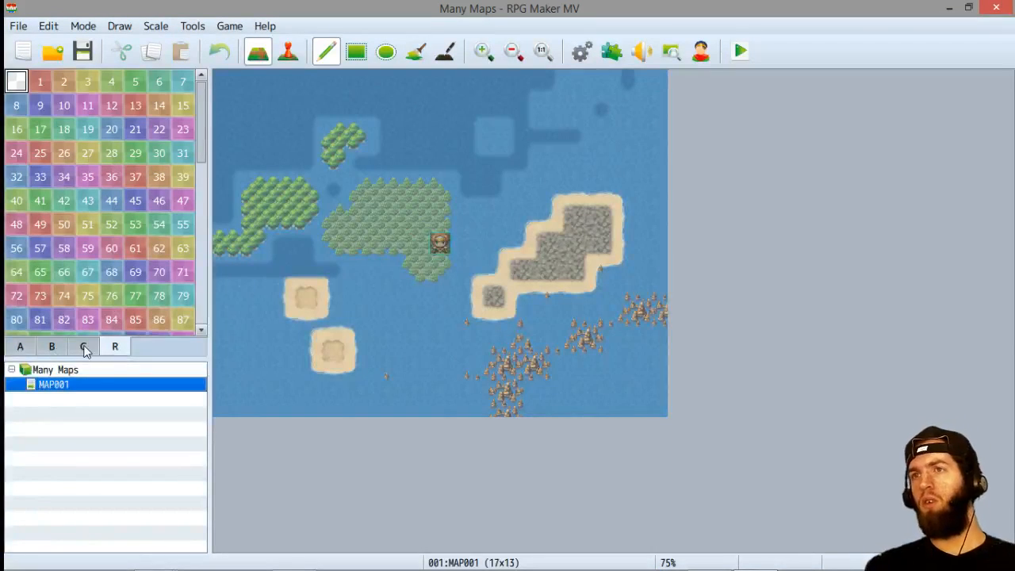
pyautogui.click(88, 176)
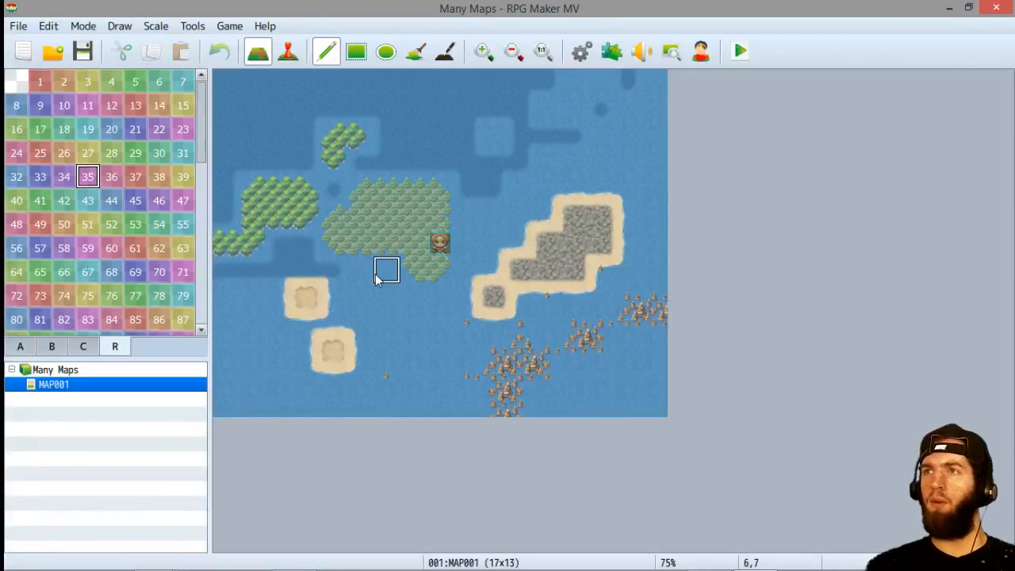
pyautogui.click(86, 347)
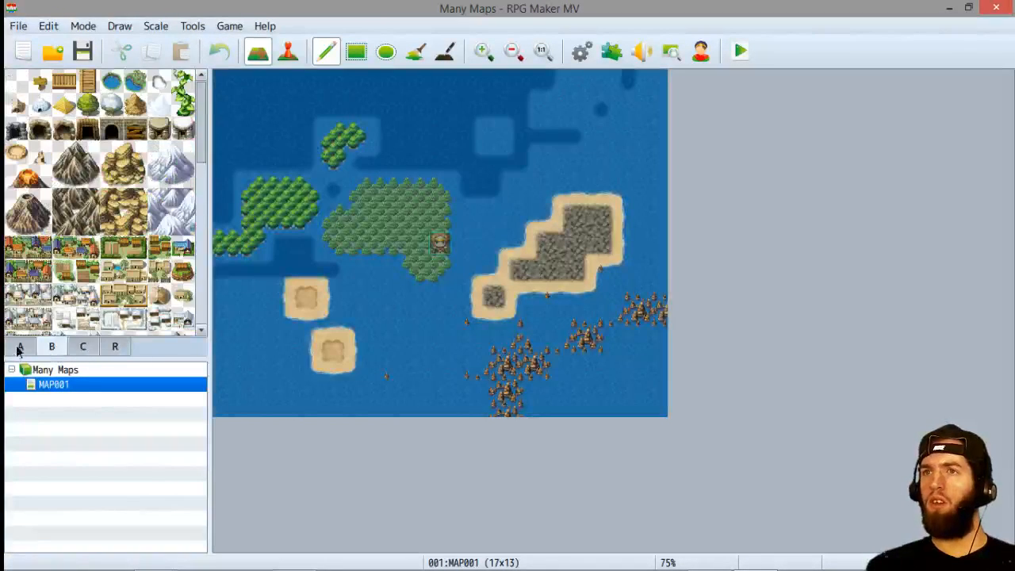
# Paint Rock Shoal tiles from tileset A along MAP001's southern edge and in the water east of the lower sandy island
pyautogui.click(19, 347)
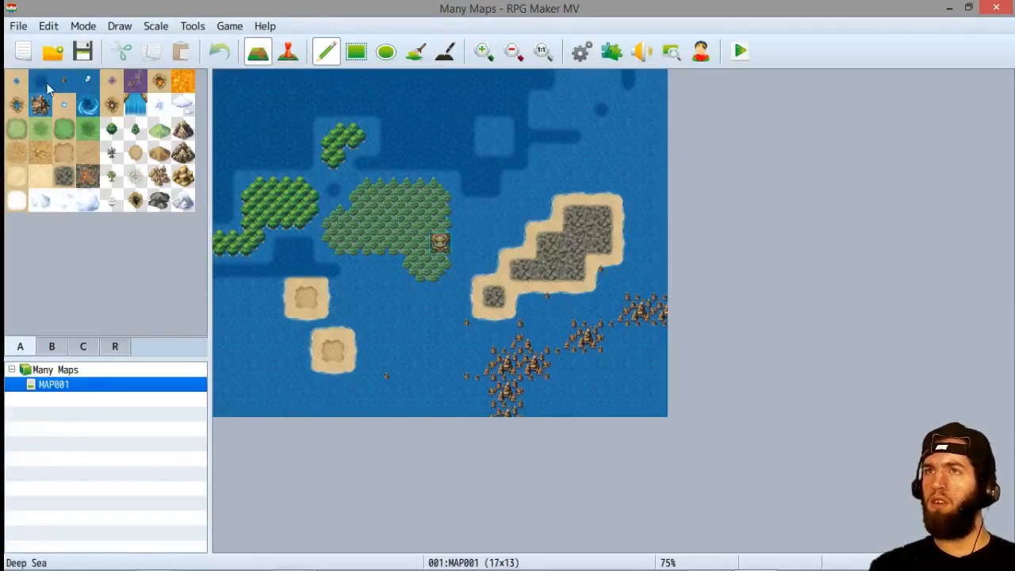
pyautogui.click(20, 84)
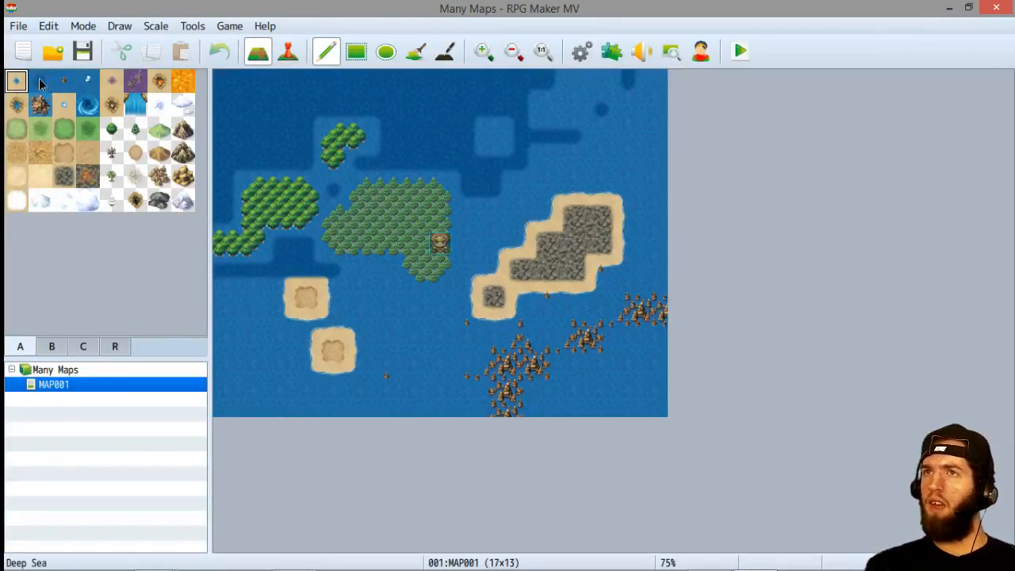
pyautogui.click(41, 82)
pyautogui.click(64, 82)
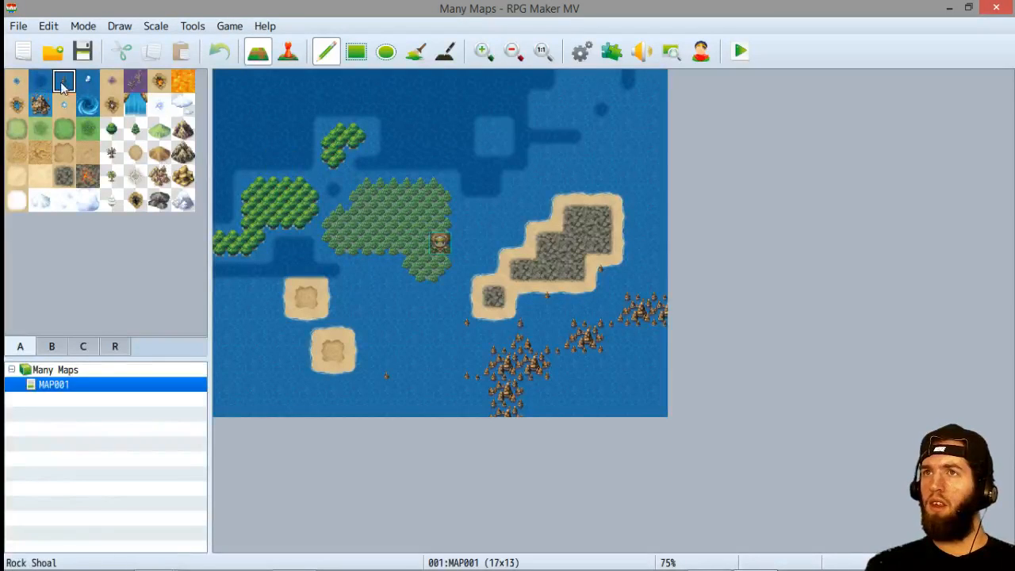
pyautogui.moveTo(404, 406); pyautogui.dragTo(333, 405)
pyautogui.click(386, 324)
pyautogui.click(416, 349)
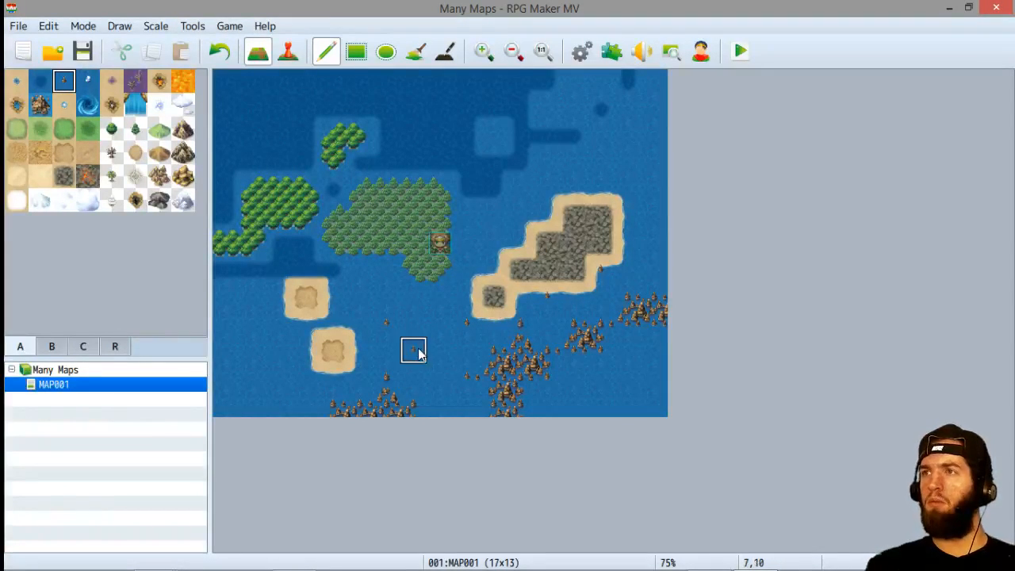
pyautogui.moveTo(423, 335)
pyautogui.mouseDown()
pyautogui.moveTo(440, 349)
pyautogui.moveTo(413, 373)
pyautogui.moveTo(465, 401)
pyautogui.moveTo(405, 379)
pyautogui.mouseUp()
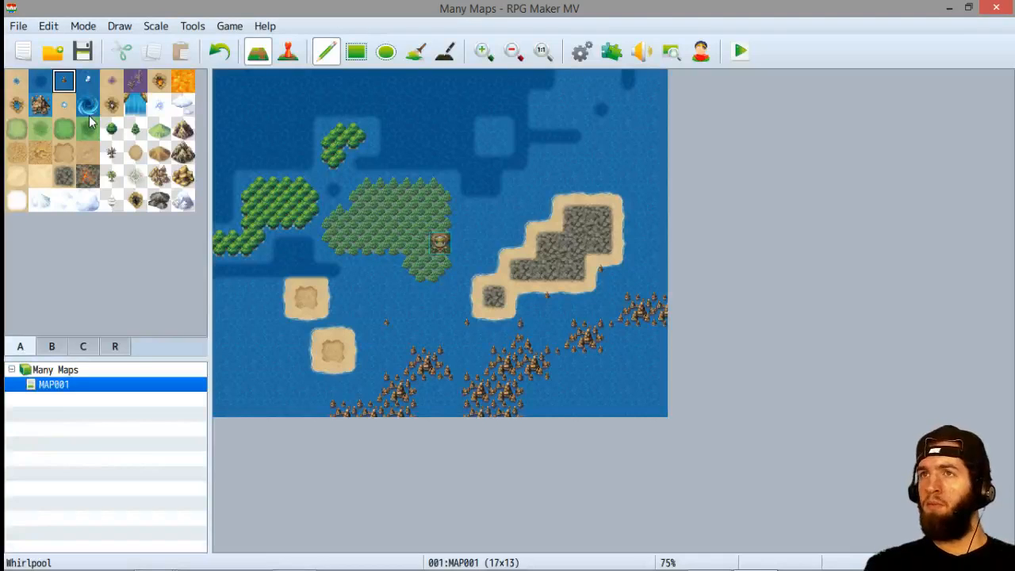
# Paint a cluster of Icebergs tiles in the map's northeastern sea, plus a single one in the water farther west
pyautogui.click(88, 80)
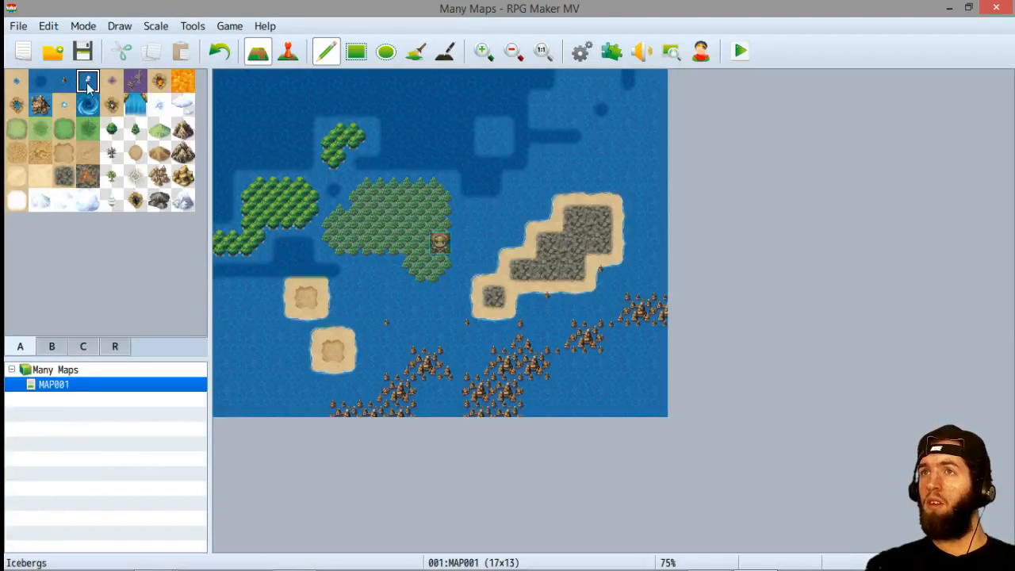
pyautogui.click(529, 163)
pyautogui.click(625, 161)
pyautogui.click(600, 134)
pyautogui.click(634, 128)
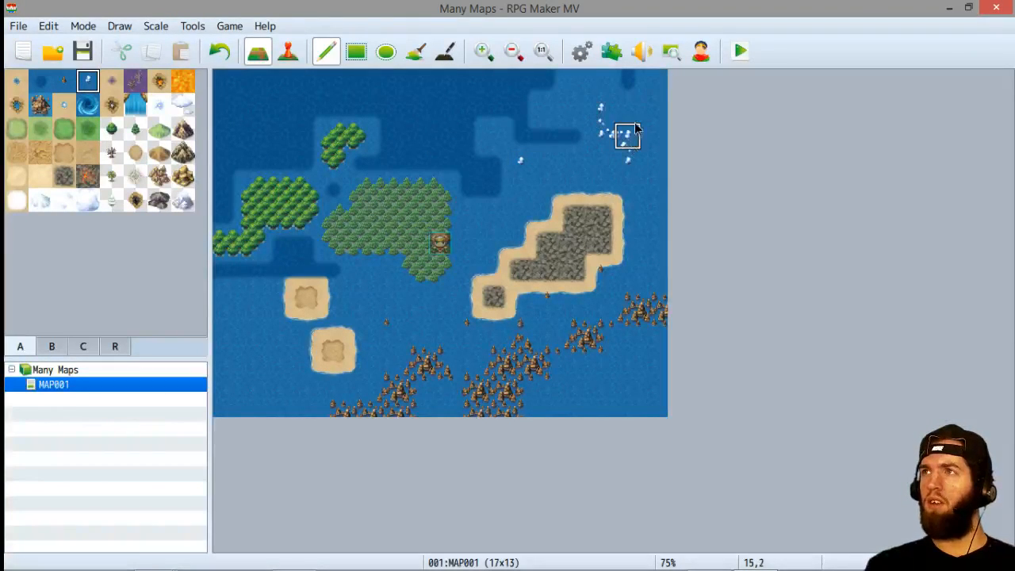
pyautogui.click(630, 115)
pyautogui.moveTo(648, 136); pyautogui.dragTo(654, 113)
pyautogui.rightClick(572, 135)
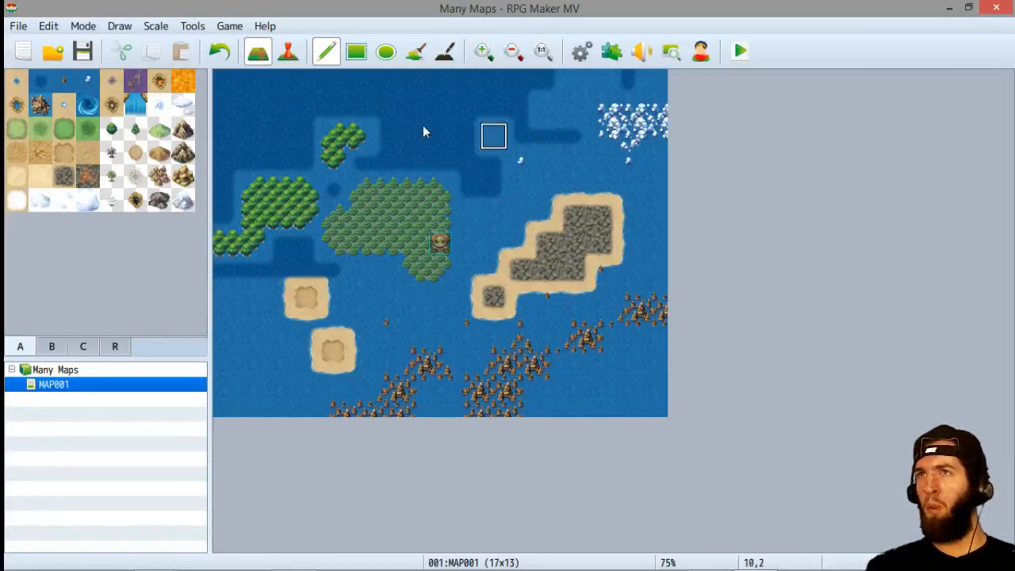
# Place three waterfall tiles in a row along the map's northern edge and one below the middle tile
pyautogui.click(135, 105)
pyautogui.click(438, 86)
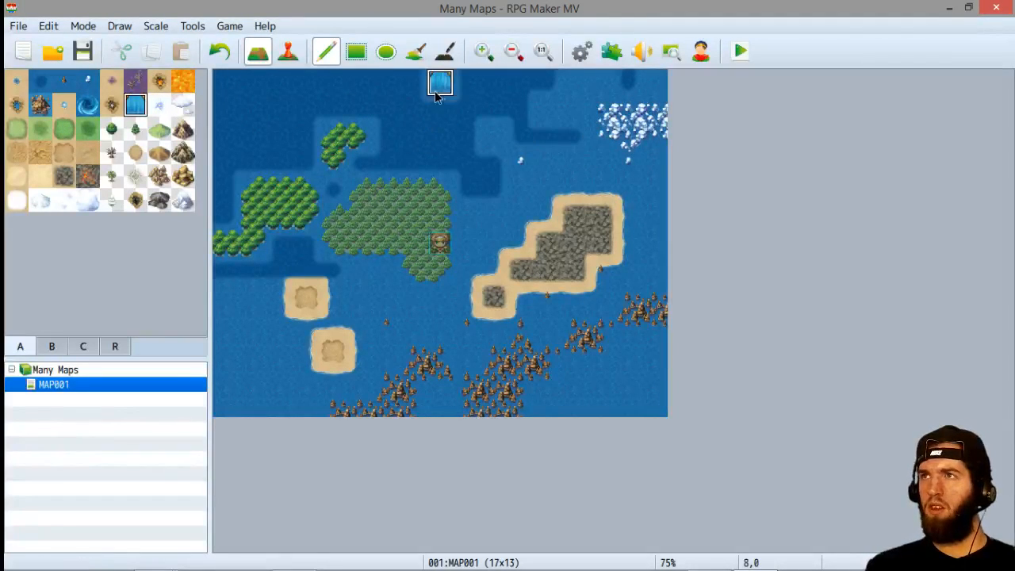
pyautogui.click(467, 108)
pyautogui.click(467, 82)
pyautogui.click(494, 83)
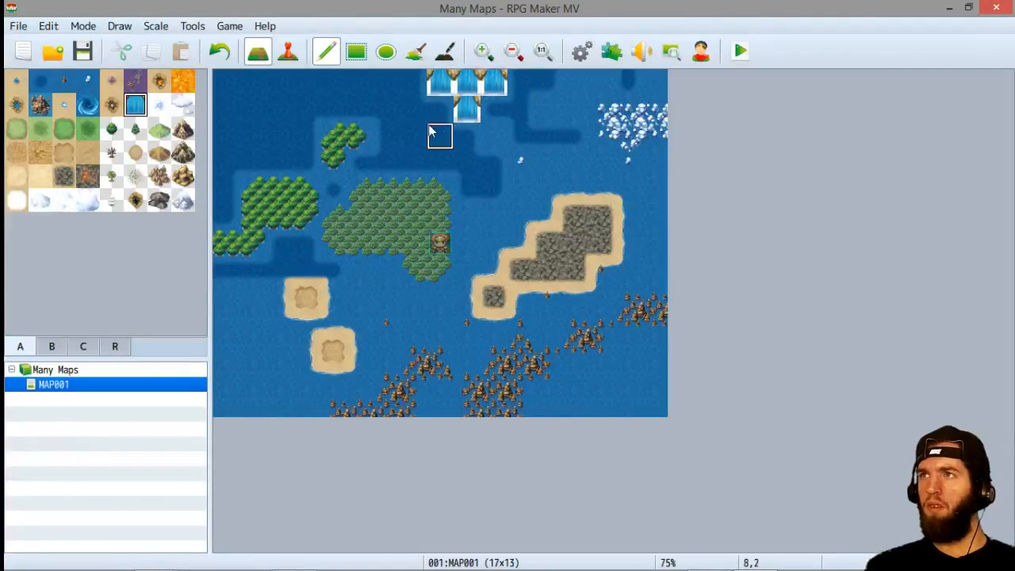
# Place a Pyramid tile from tileset B in the deep sea just north of the large forest island
pyautogui.click(159, 176)
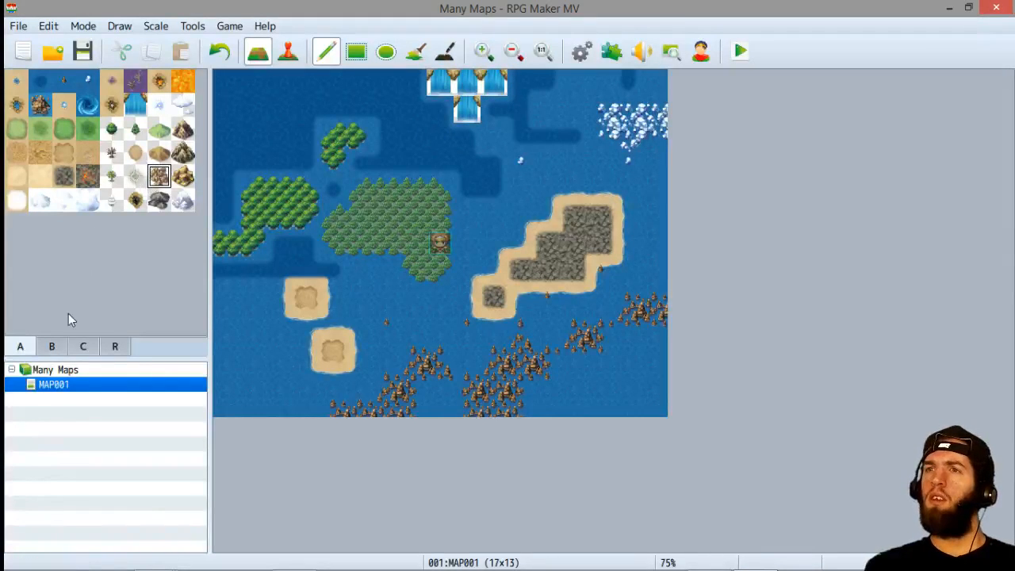
pyautogui.click(52, 347)
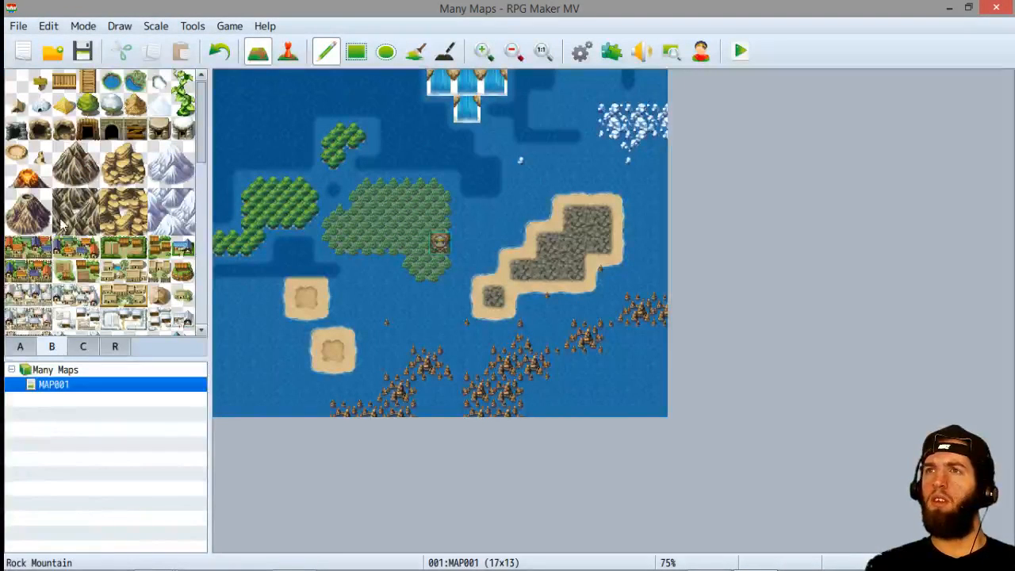
pyautogui.moveTo(204, 119); pyautogui.dragTo(204, 149)
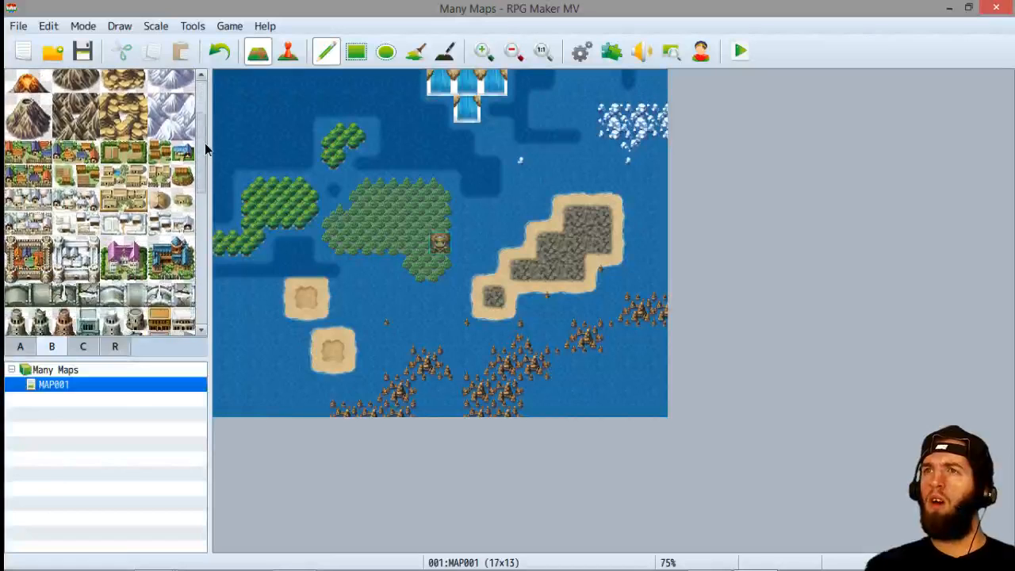
pyautogui.scroll(3, 205, 149)
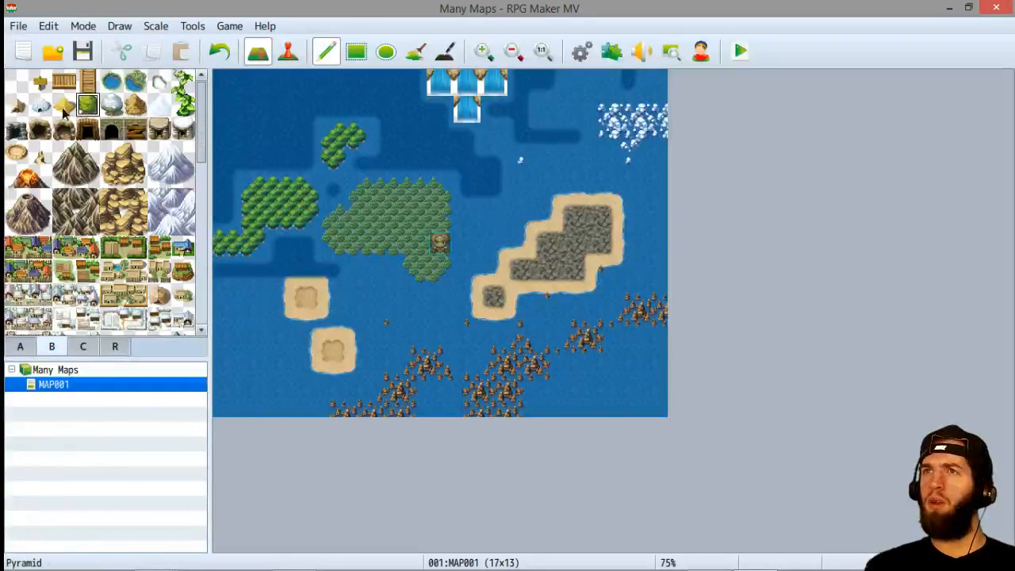
pyautogui.click(63, 111)
pyautogui.click(413, 139)
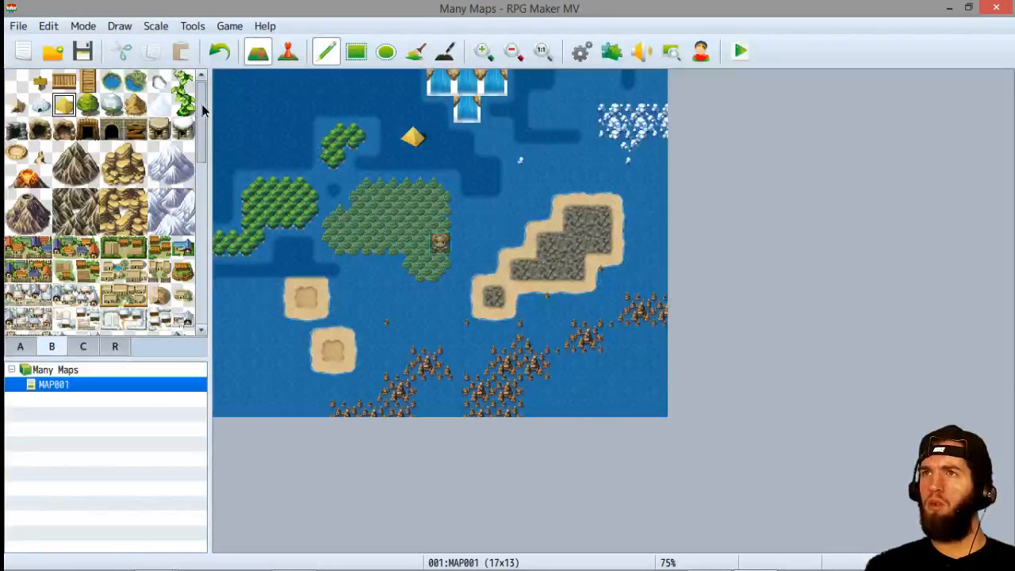
pyautogui.moveTo(203, 110); pyautogui.dragTo(216, 313)
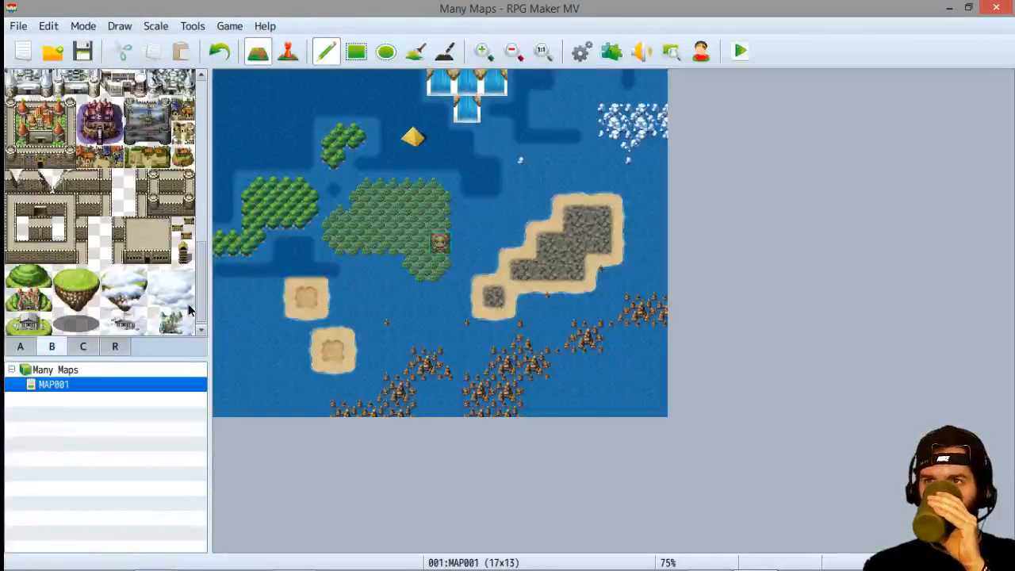
pyautogui.click(83, 346)
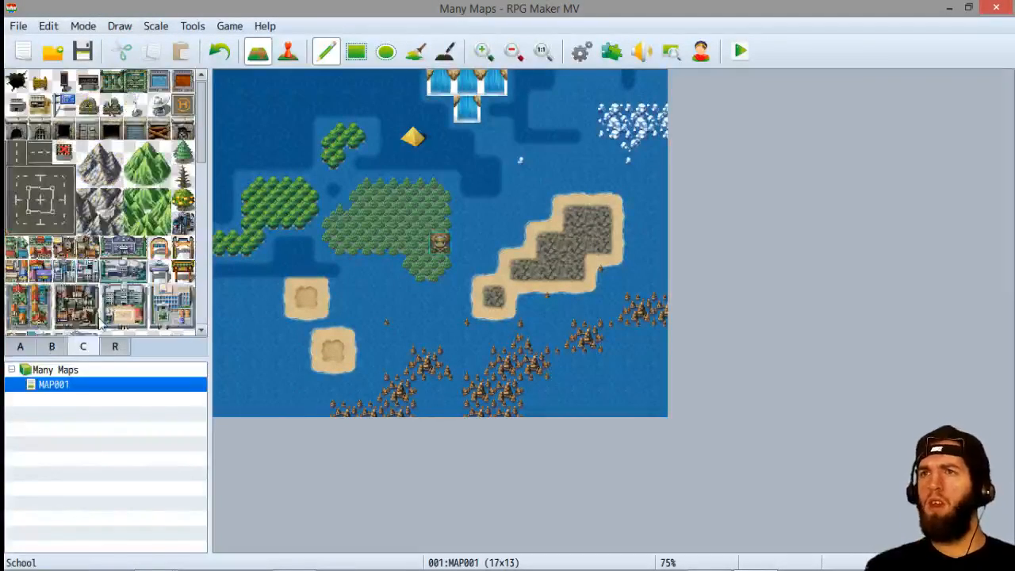
pyautogui.click(155, 25)
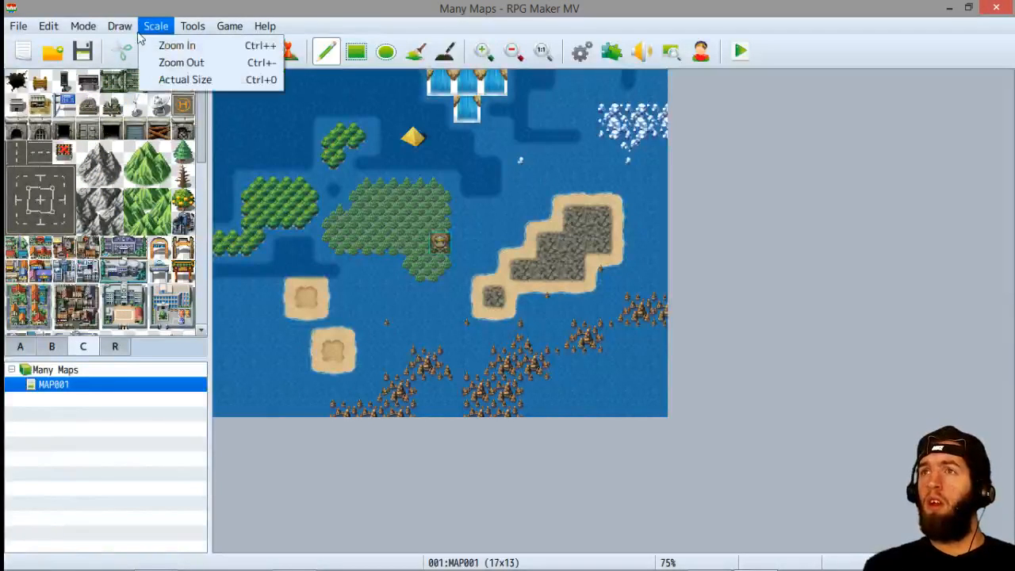
pyautogui.moveTo(193, 26)
pyautogui.moveTo(156, 25)
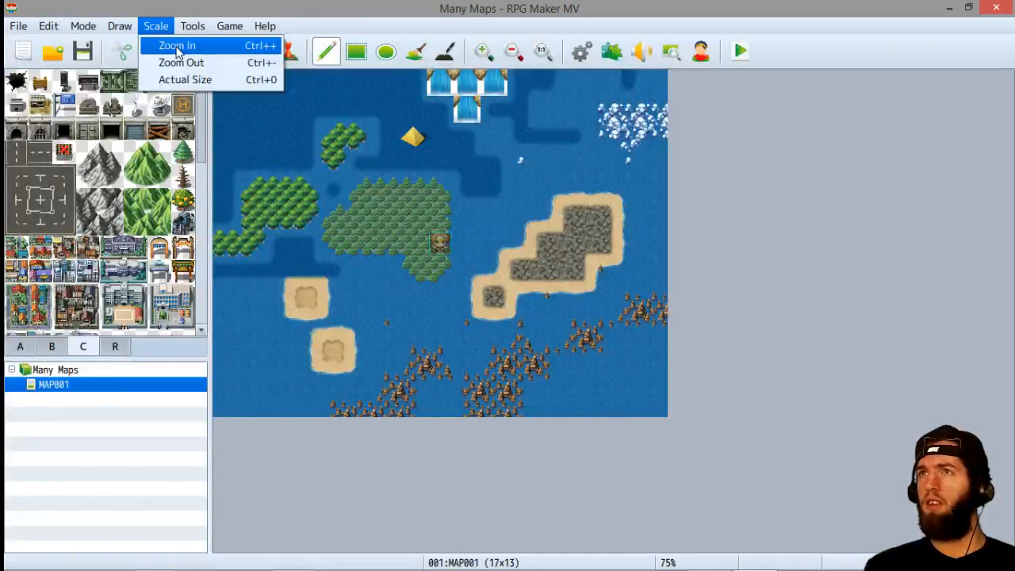
pyautogui.click(492, 26)
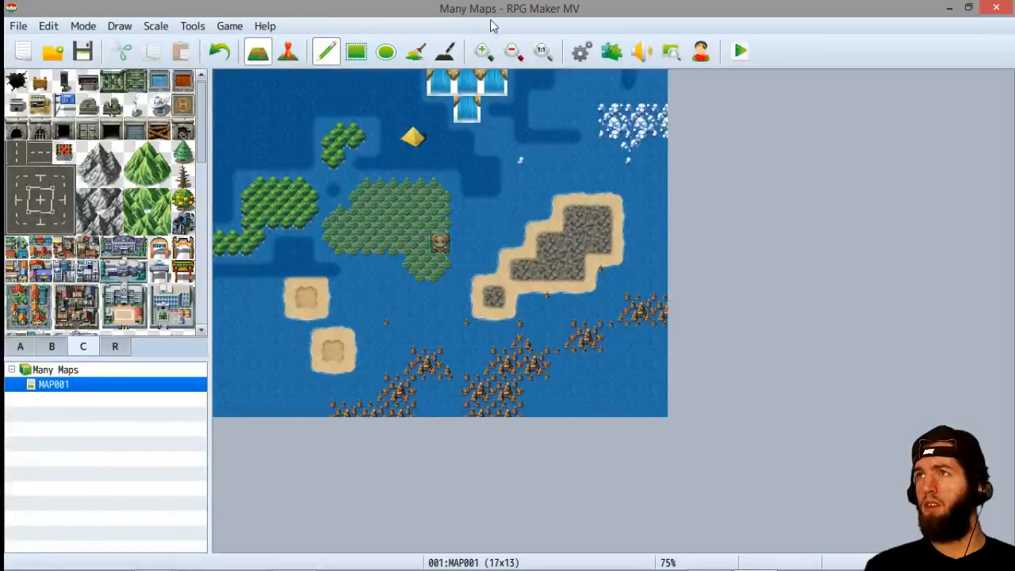
# Try out the map view's zoom levels in both directions, then restore the actual-size scale of 100%
pyautogui.click(483, 51)
pyautogui.click(482, 50)
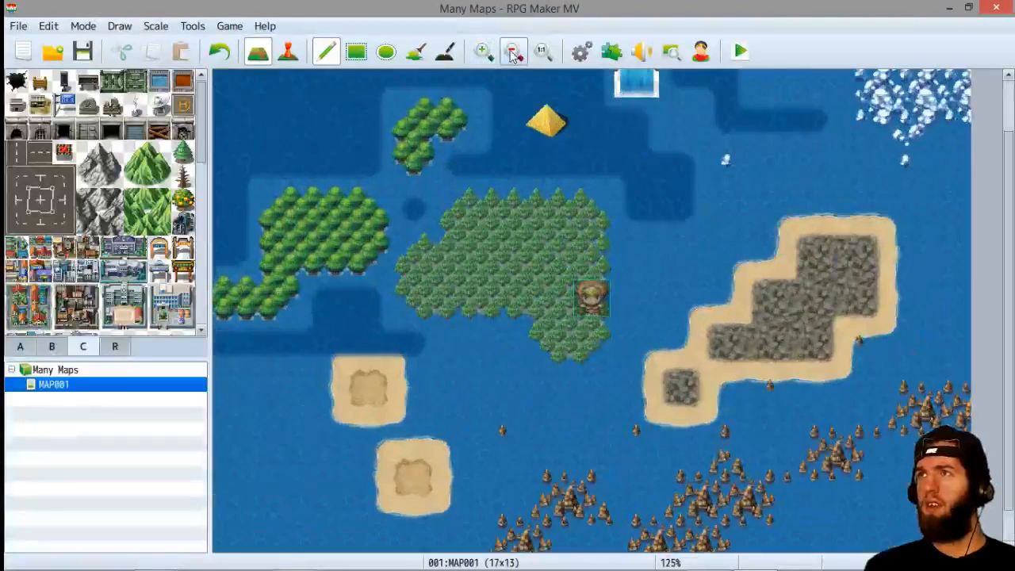
pyautogui.click(511, 53)
pyautogui.click(511, 54)
pyautogui.click(490, 56)
pyautogui.click(492, 56)
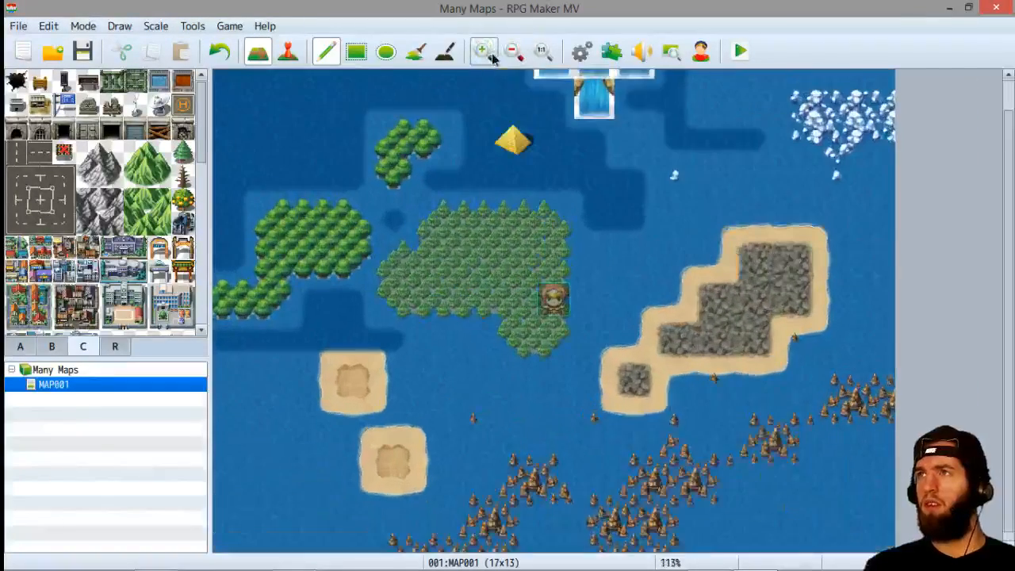
pyautogui.click(492, 58)
pyautogui.click(493, 58)
pyautogui.click(517, 56)
pyautogui.click(517, 56)
pyautogui.click(517, 56)
pyautogui.click(517, 56)
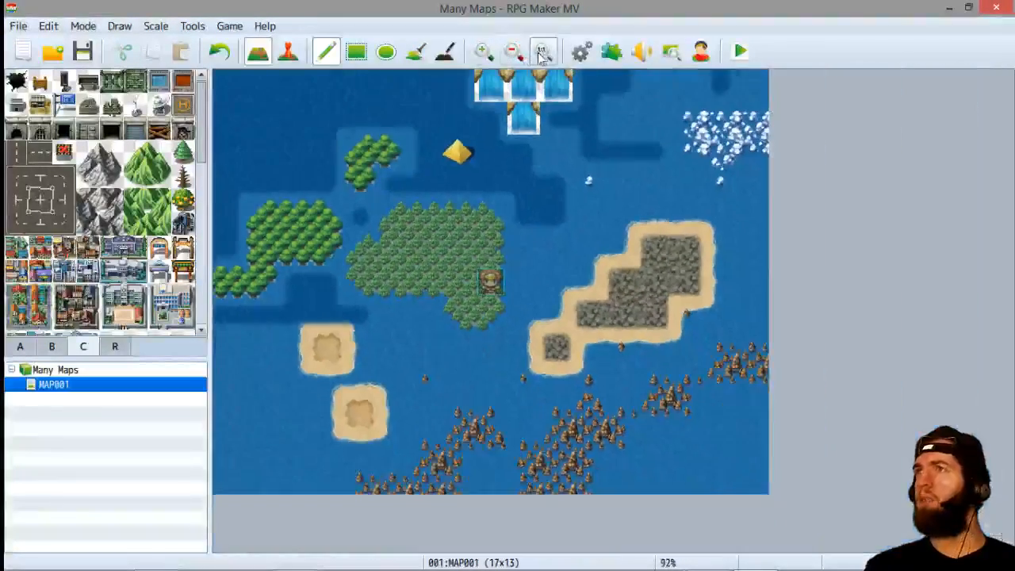
pyautogui.click(542, 52)
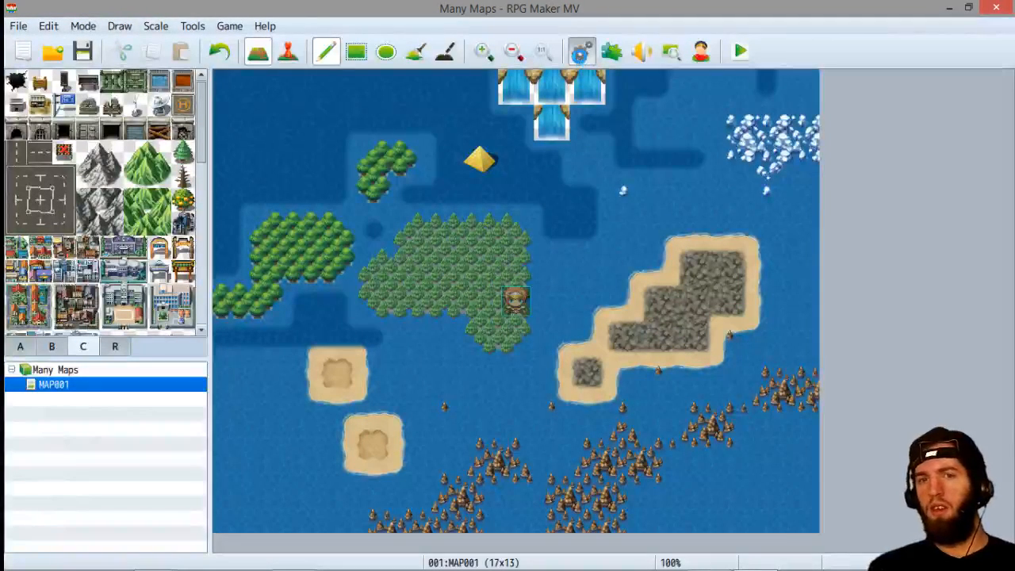
# View the Database and the Plugin Manager briefly, cancelling both without changes
pyautogui.click(579, 52)
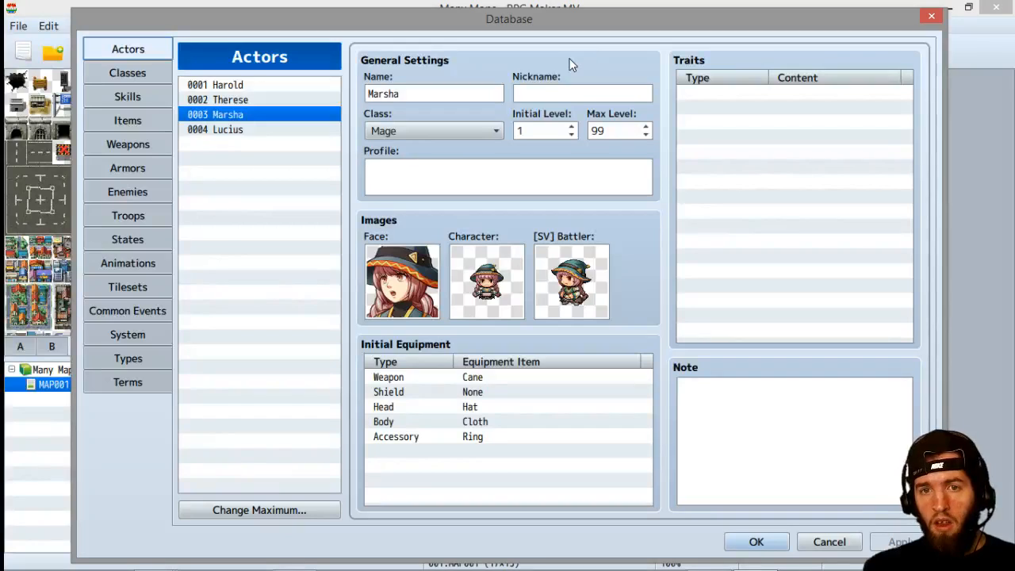
pyautogui.click(825, 542)
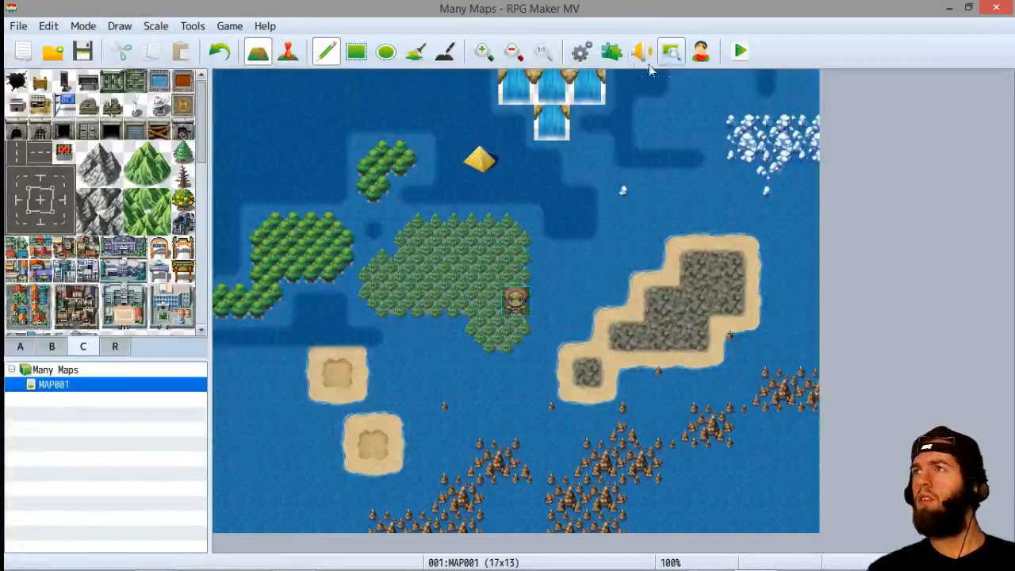
pyautogui.click(609, 55)
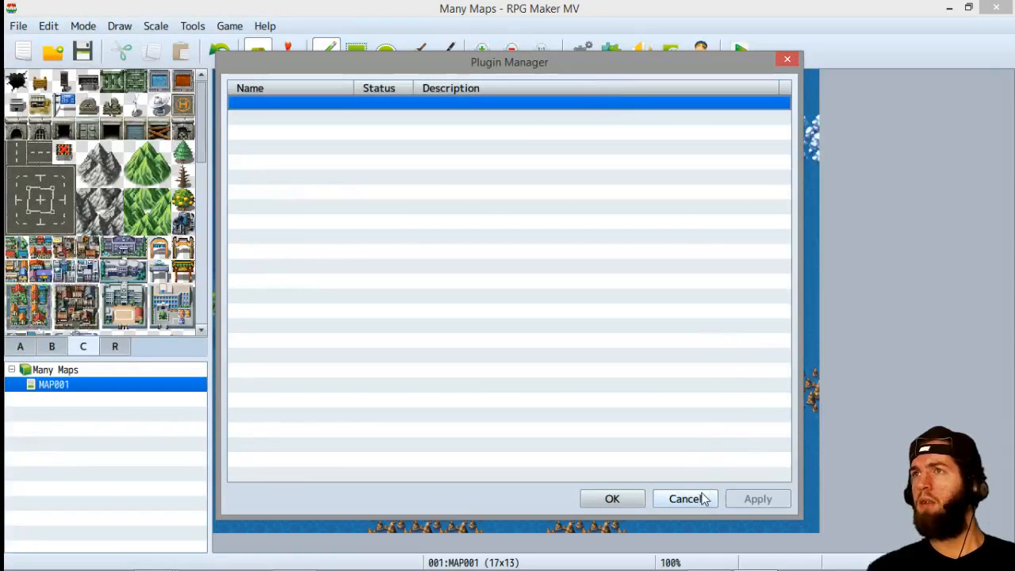
pyautogui.click(685, 499)
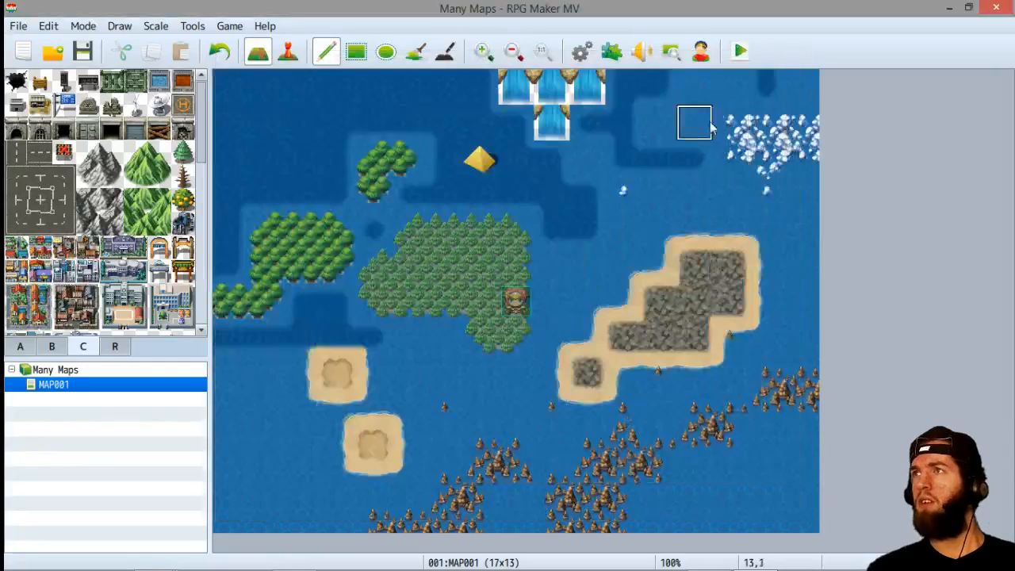
# View the Sound Test window, and check the Plugin Manager once more, leaving both without changes
pyautogui.click(640, 62)
pyautogui.click(636, 93)
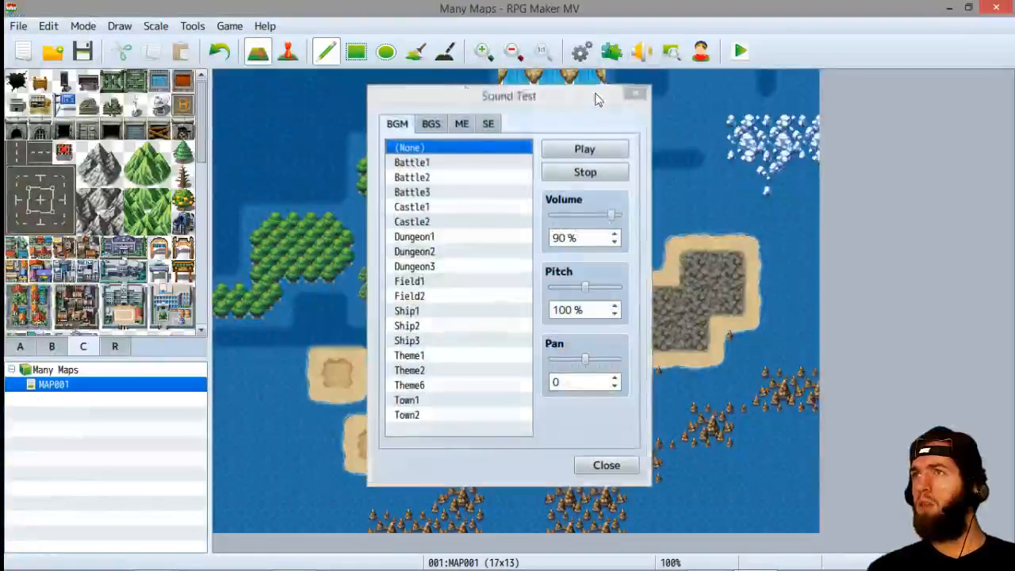
pyautogui.click(197, 27)
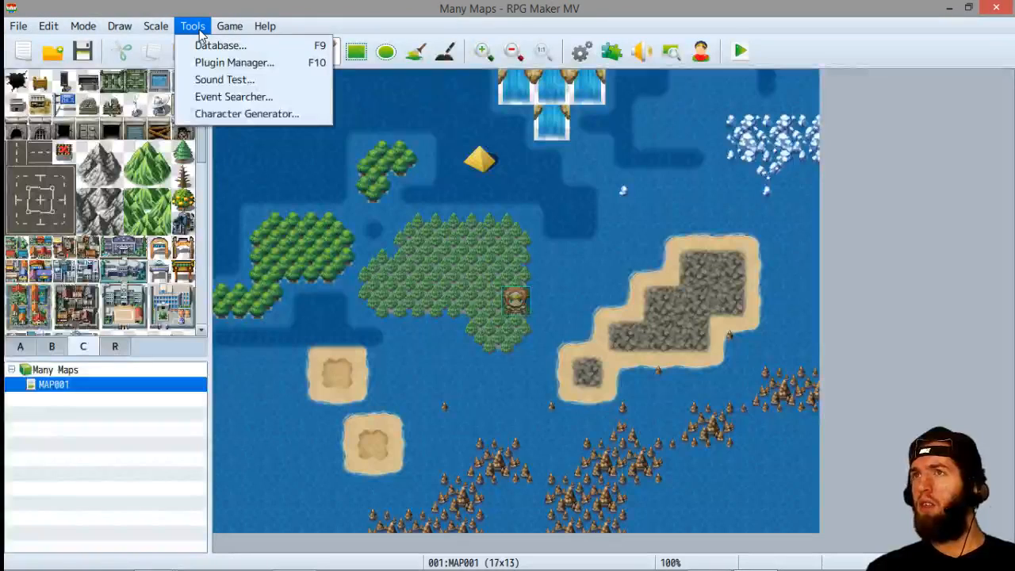
pyautogui.click(229, 65)
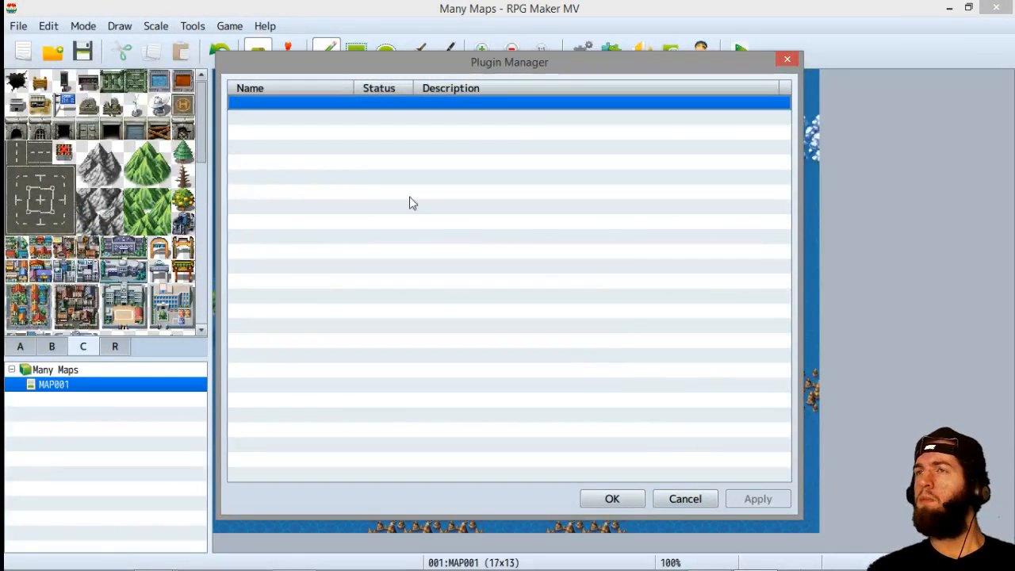
pyautogui.click(686, 499)
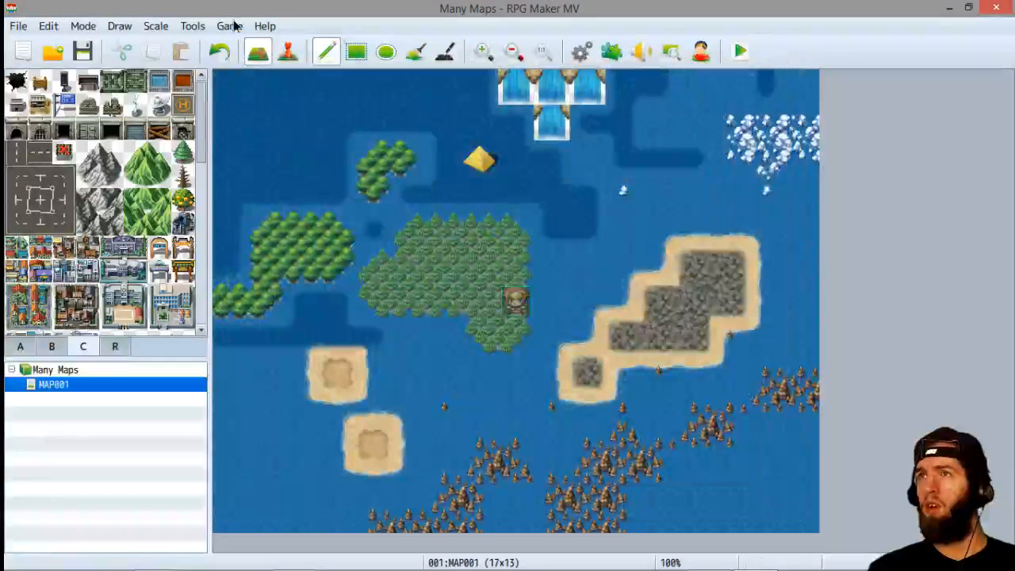
pyautogui.click(191, 26)
pyautogui.click(600, 29)
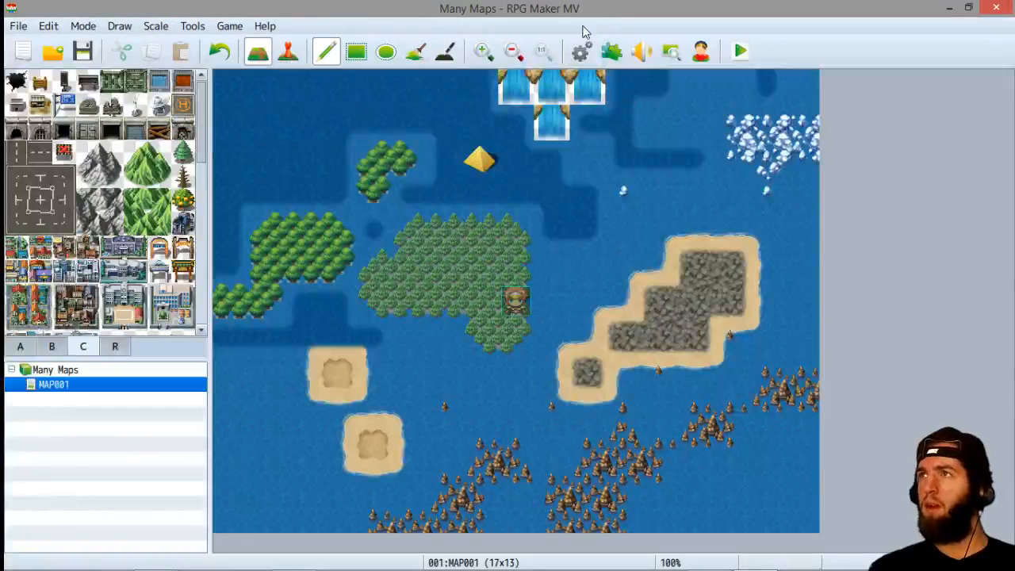
# Examine the Database categories for tilesets, actors, classes, skills, items, weapons and armors
pyautogui.click(587, 52)
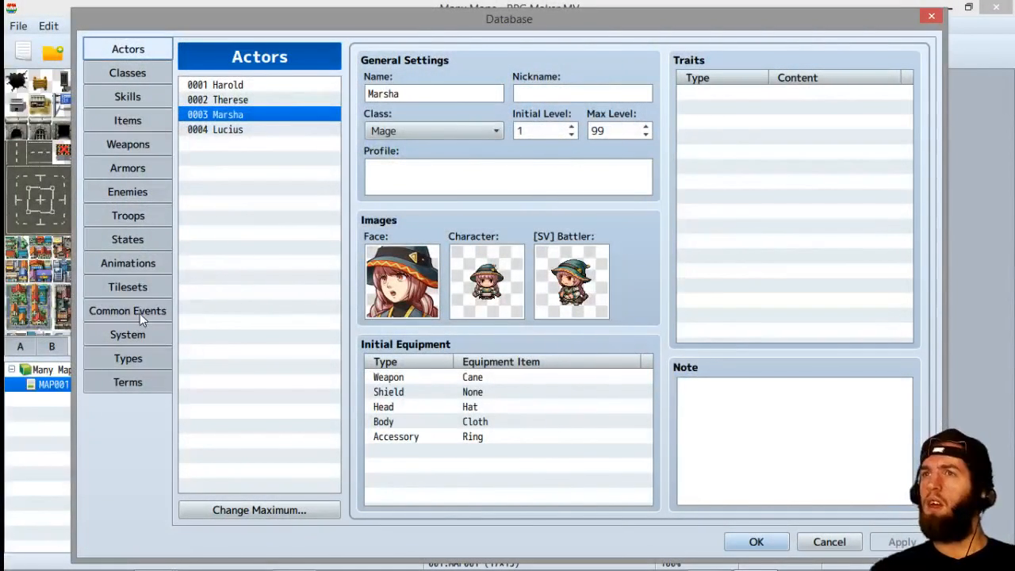
pyautogui.click(140, 289)
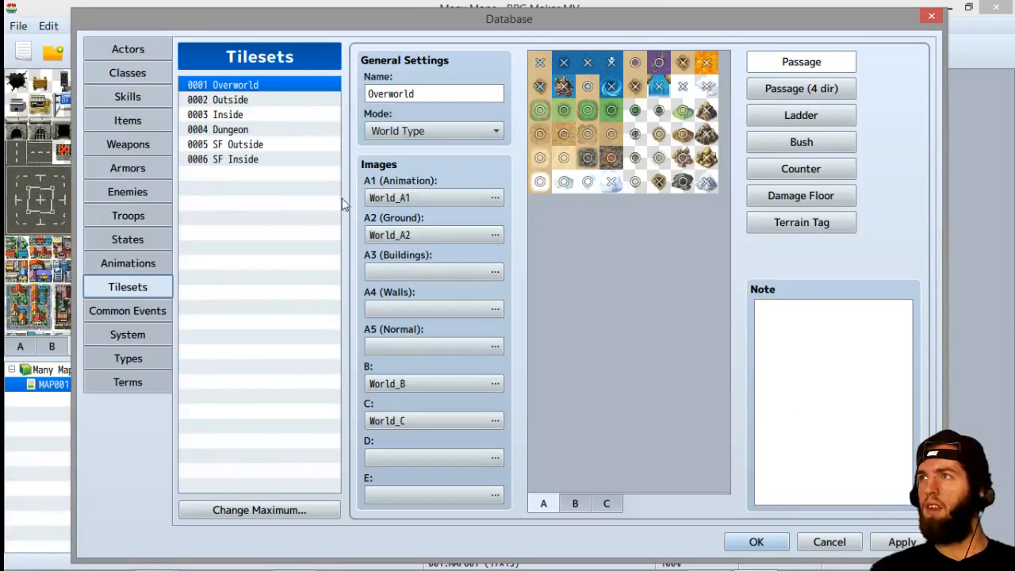
pyautogui.click(136, 165)
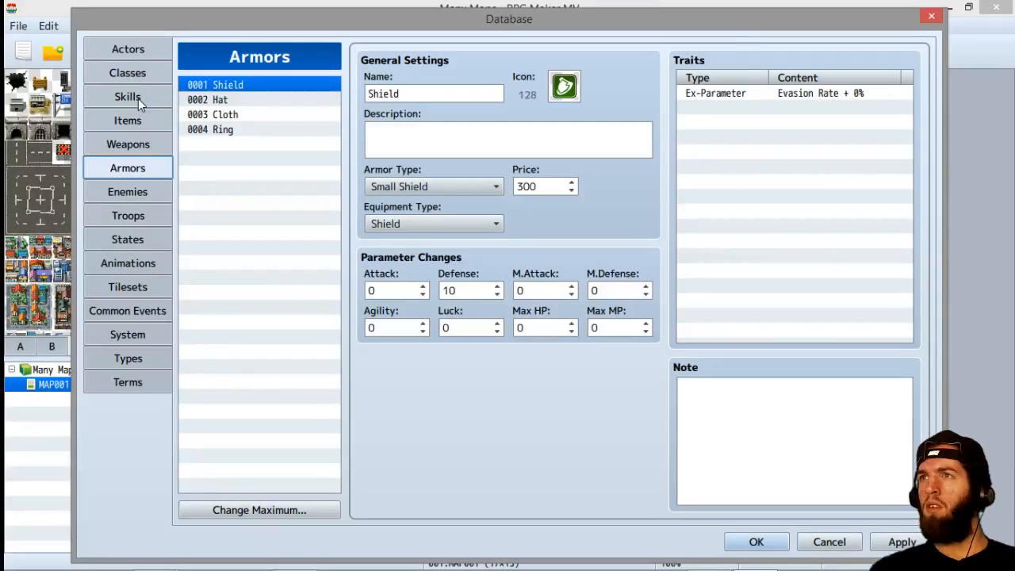
pyautogui.click(133, 58)
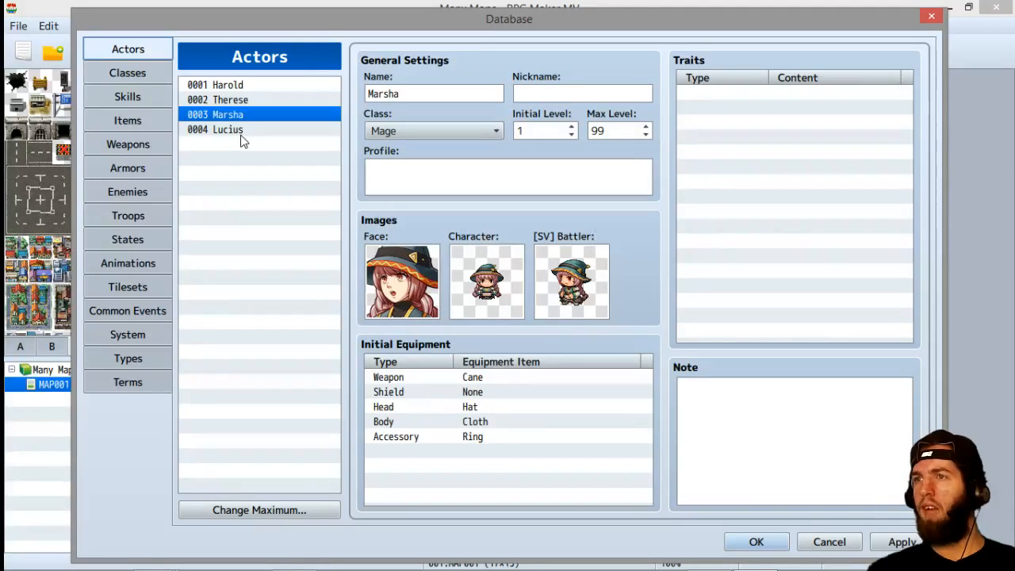
pyautogui.click(132, 74)
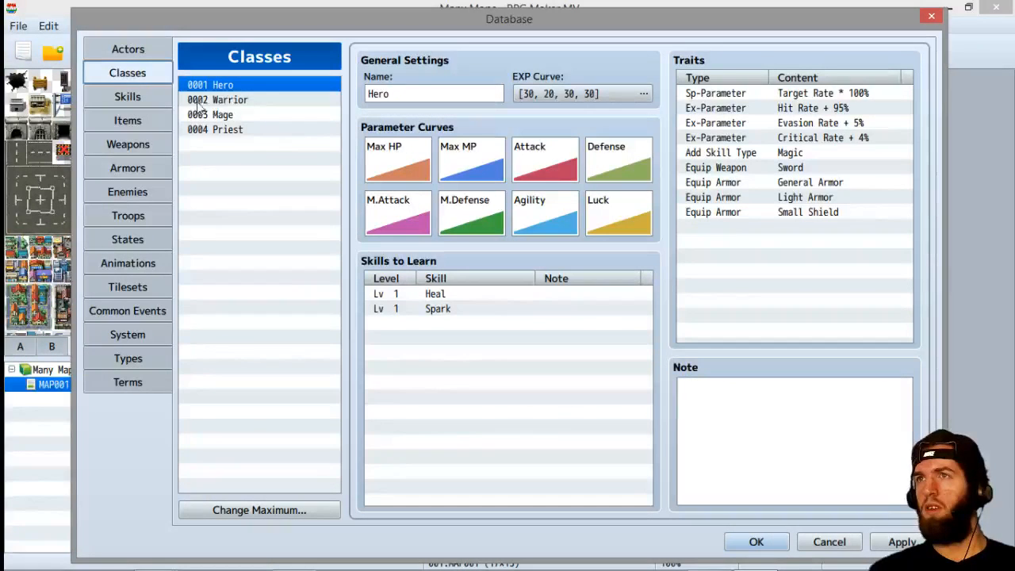
pyautogui.click(132, 95)
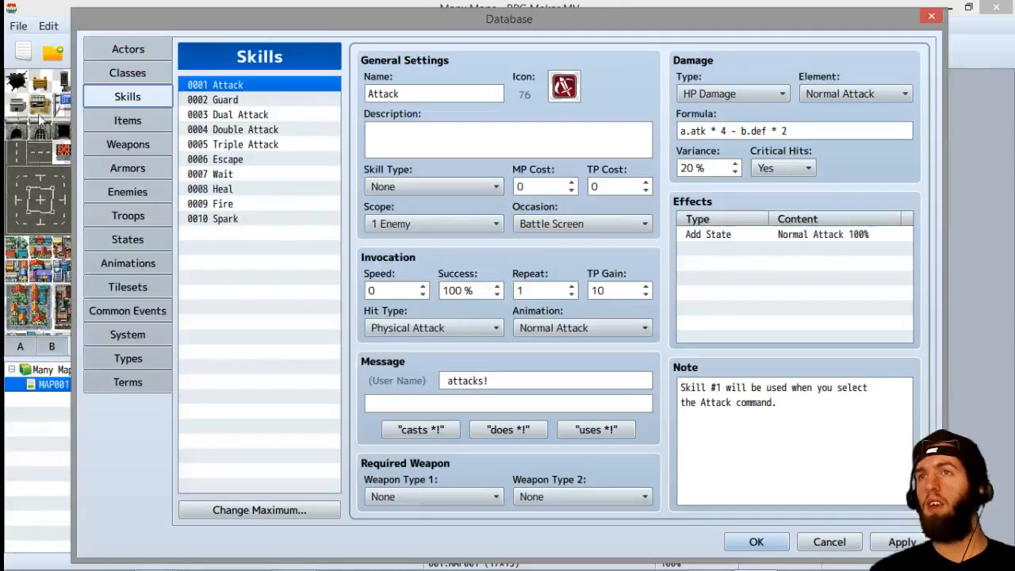
pyautogui.click(96, 121)
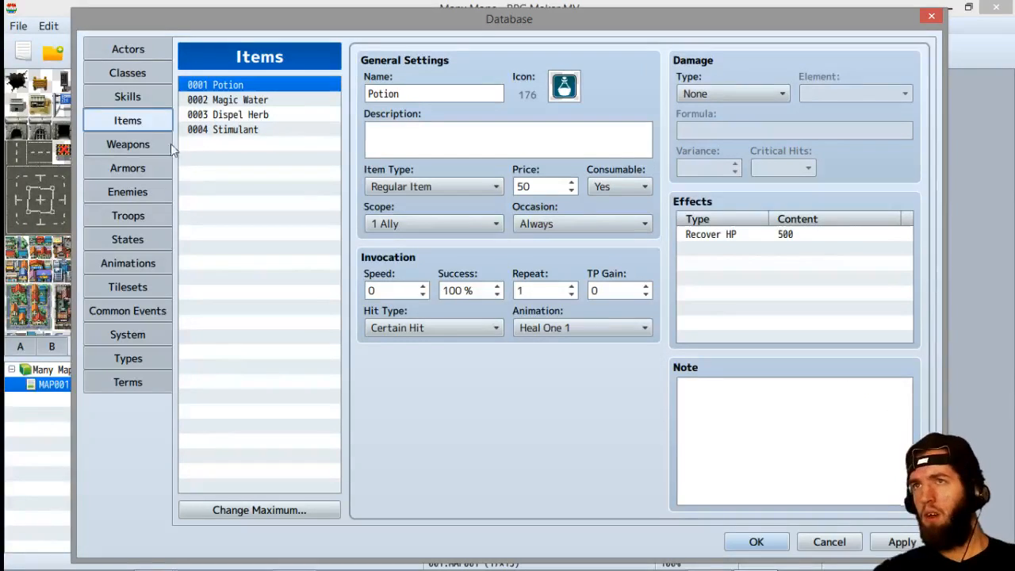
pyautogui.click(151, 142)
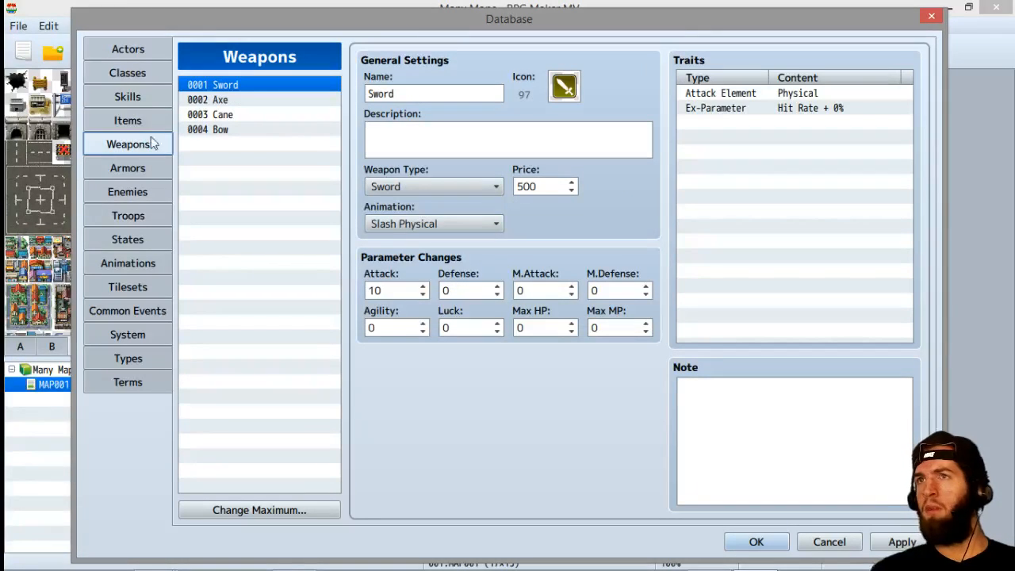
pyautogui.click(140, 169)
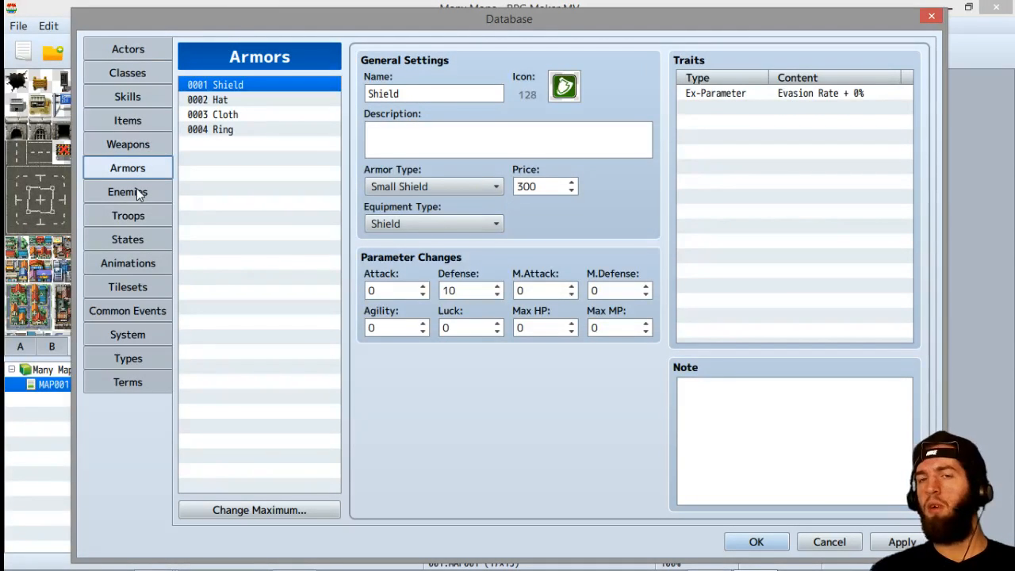
# Raise the maximum number of enemies in the Database to 5 and select the new blank entry 0005
pyautogui.click(136, 192)
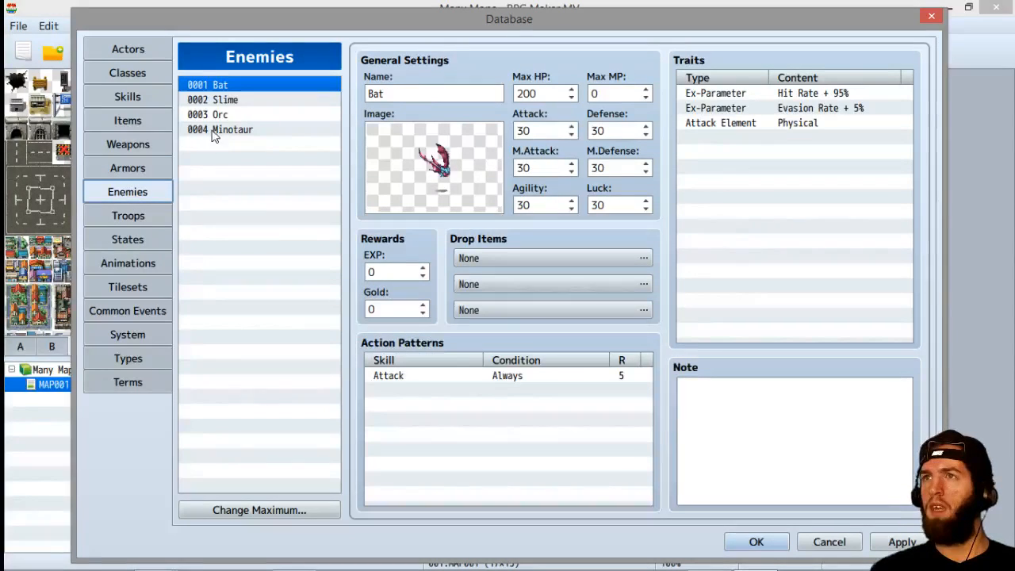
pyautogui.click(227, 152)
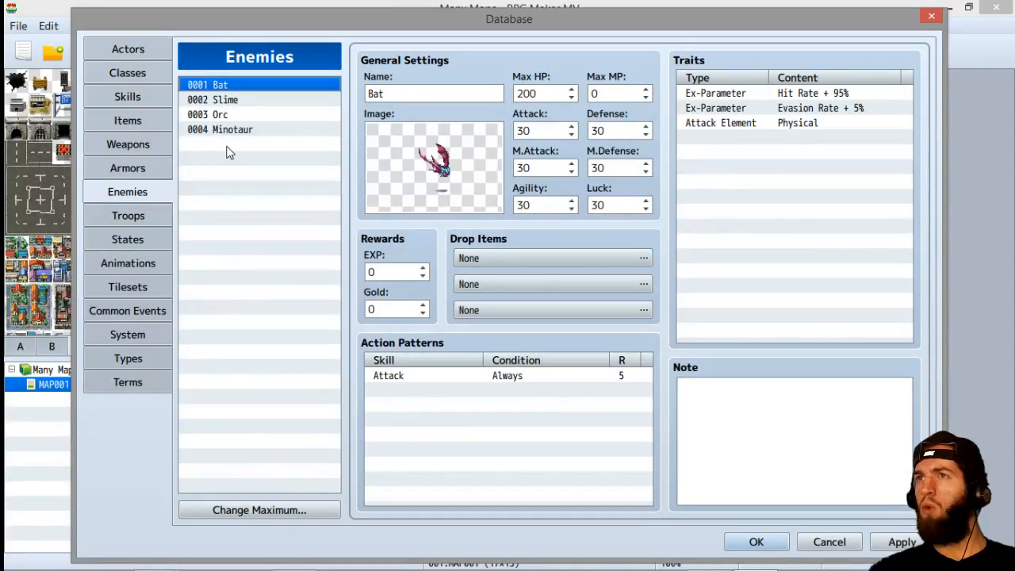
pyautogui.click(265, 509)
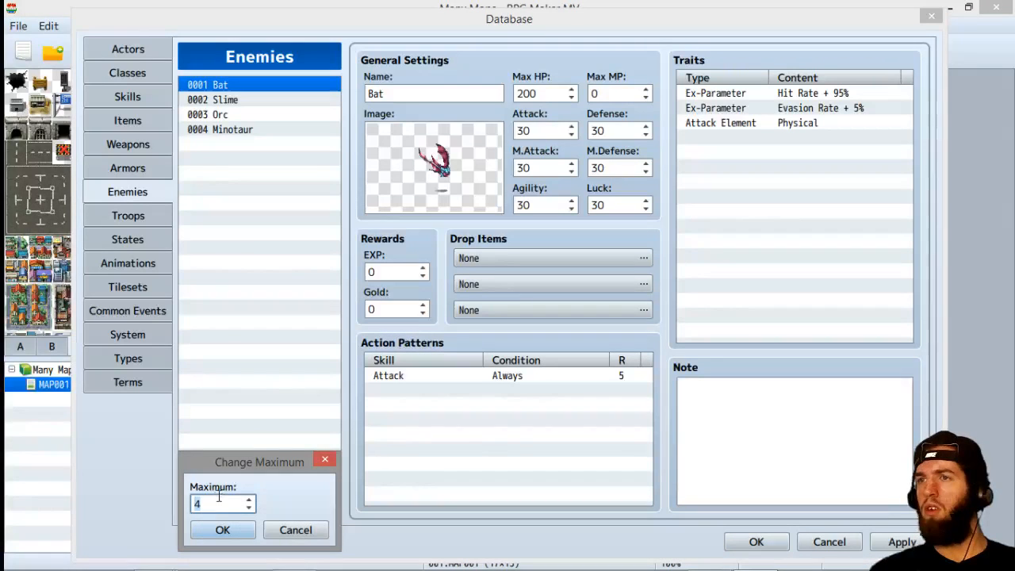
pyautogui.write('5')
pyautogui.click(222, 530)
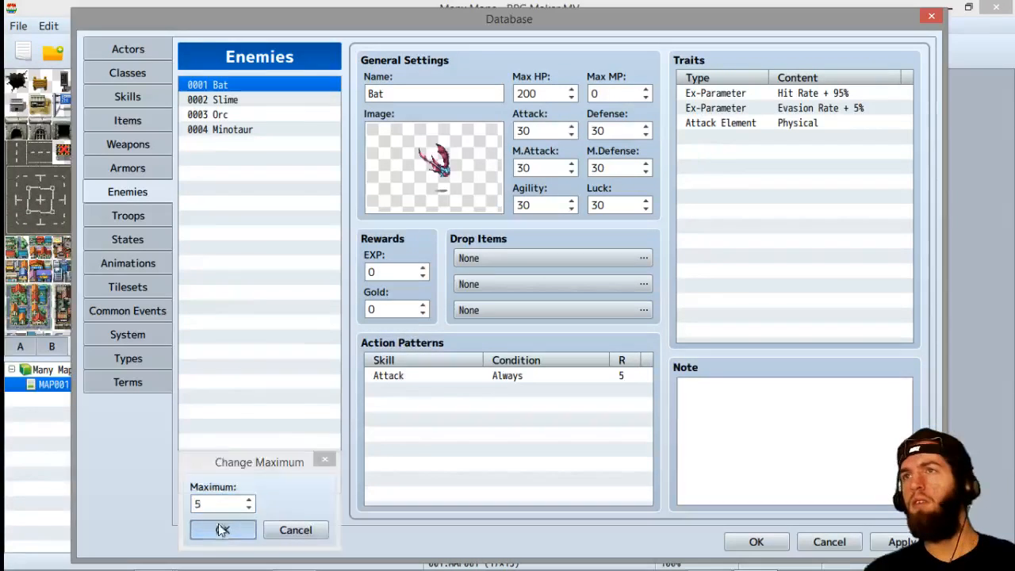
pyautogui.click(237, 134)
pyautogui.click(238, 144)
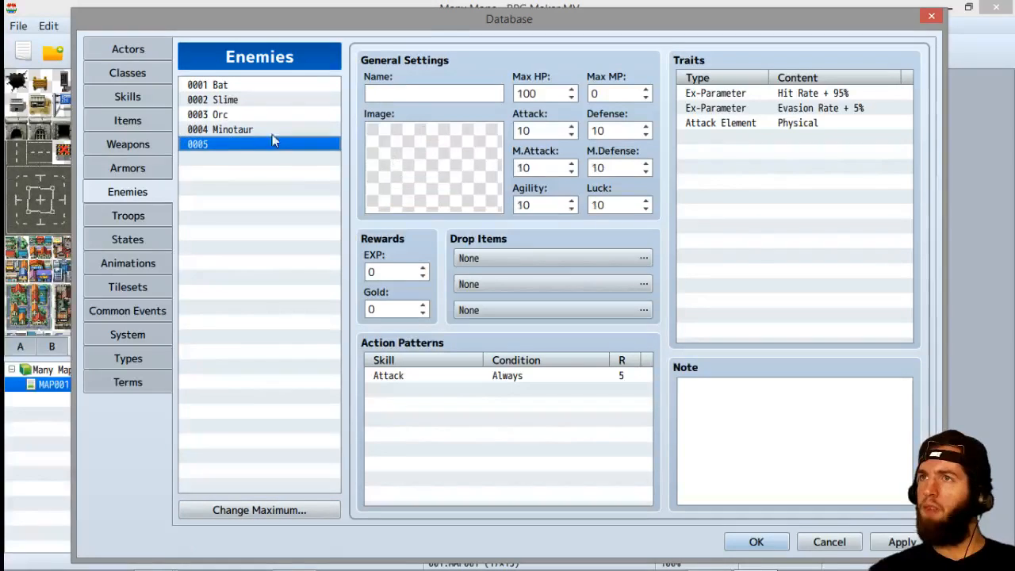
# Open the image selection for enemy 0005 and preview the Angel artwork
pyautogui.doubleClick(447, 154)
pyautogui.moveTo(388, 186)
pyautogui.mouseDown()
pyautogui.moveTo(391, 328)
pyautogui.moveTo(386, 159)
pyautogui.moveTo(397, 377)
pyautogui.moveTo(394, 173)
pyautogui.mouseUp()
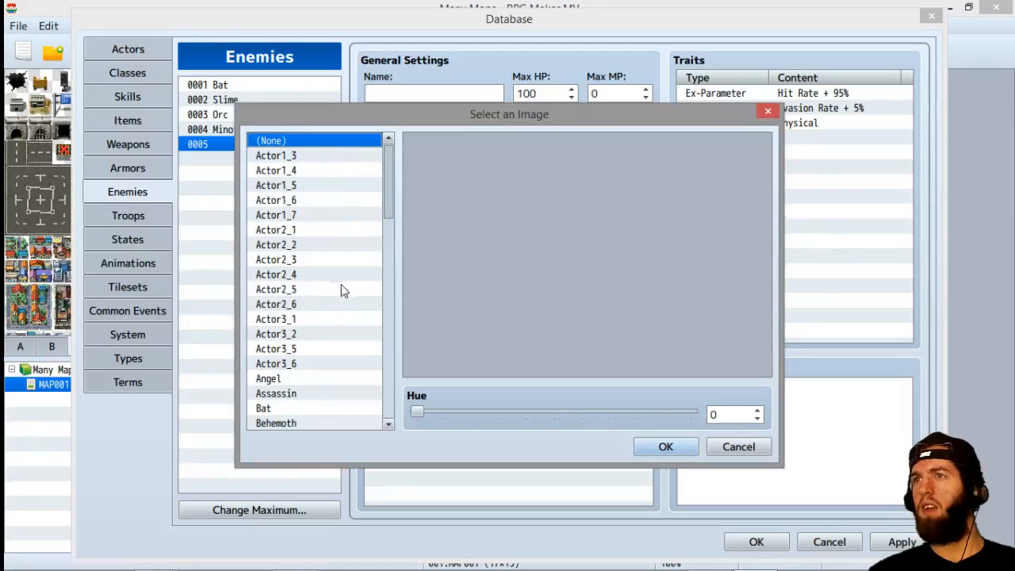
pyautogui.moveTo(389, 191); pyautogui.dragTo(387, 205)
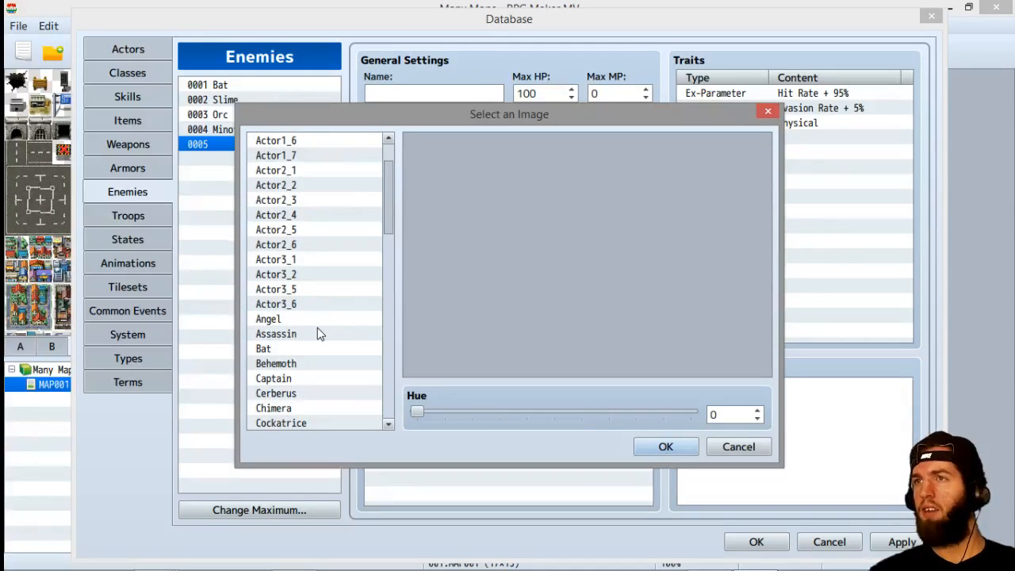
pyautogui.click(275, 330)
pyautogui.click(274, 321)
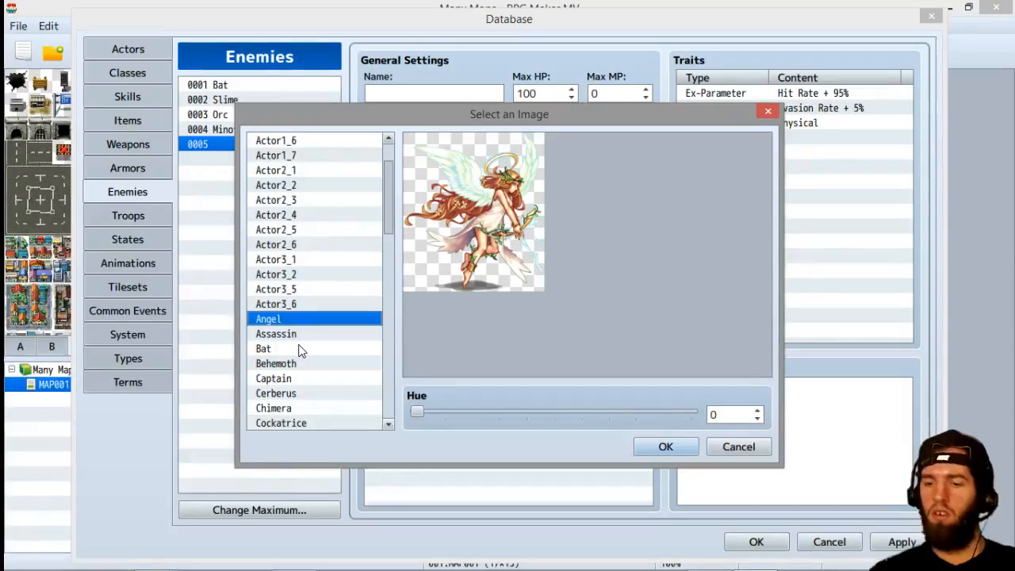
# Preview the enemy artwork in the image list from Angel through Behemoth and Darklord down to Death
pyautogui.press('Down')
pyautogui.press('Down')
pyautogui.press('Up')
pyautogui.press('Up')
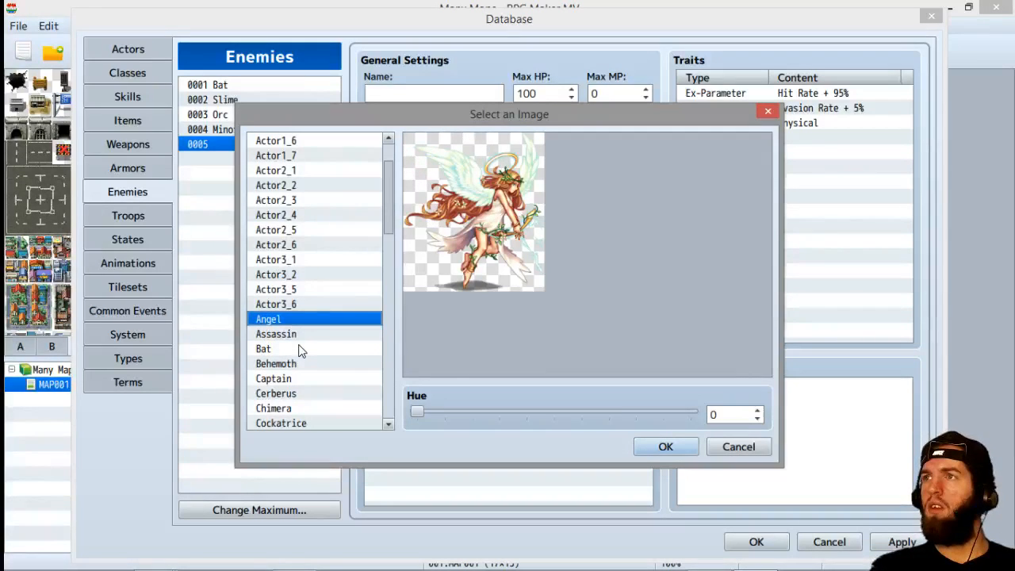
pyautogui.press('Down')
pyautogui.press('Down')
pyautogui.press('Down')
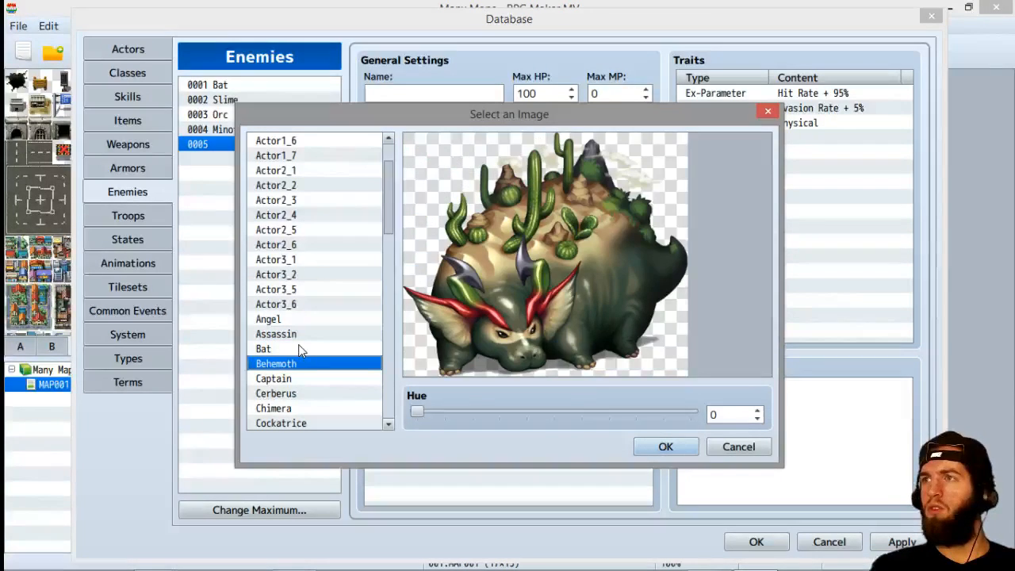
pyautogui.press('Down')
pyautogui.press('Down')
pyautogui.press('Down')
pyautogui.press('Down')
pyautogui.press('Down')
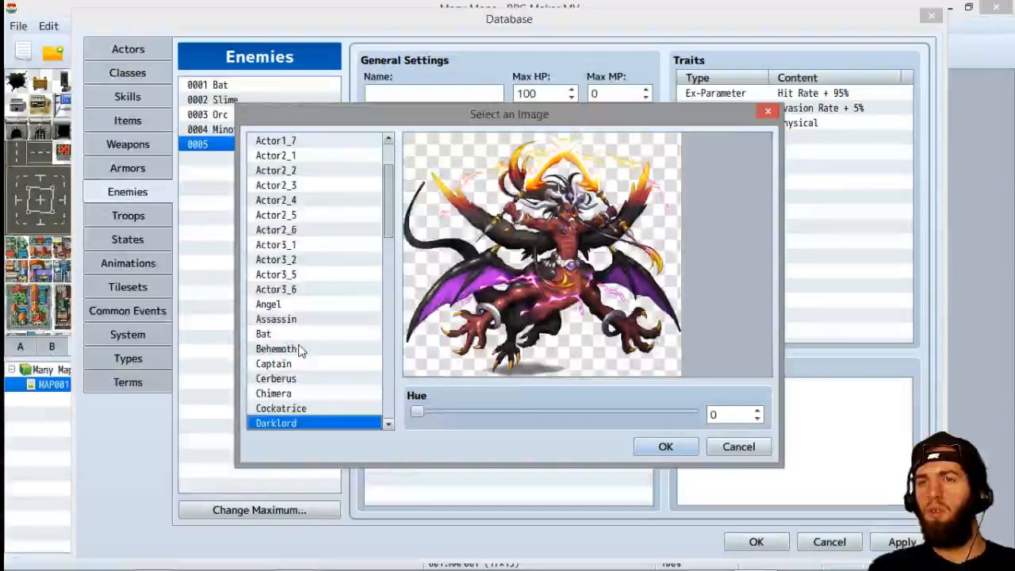
pyautogui.press('Down')
pyautogui.press('Down')
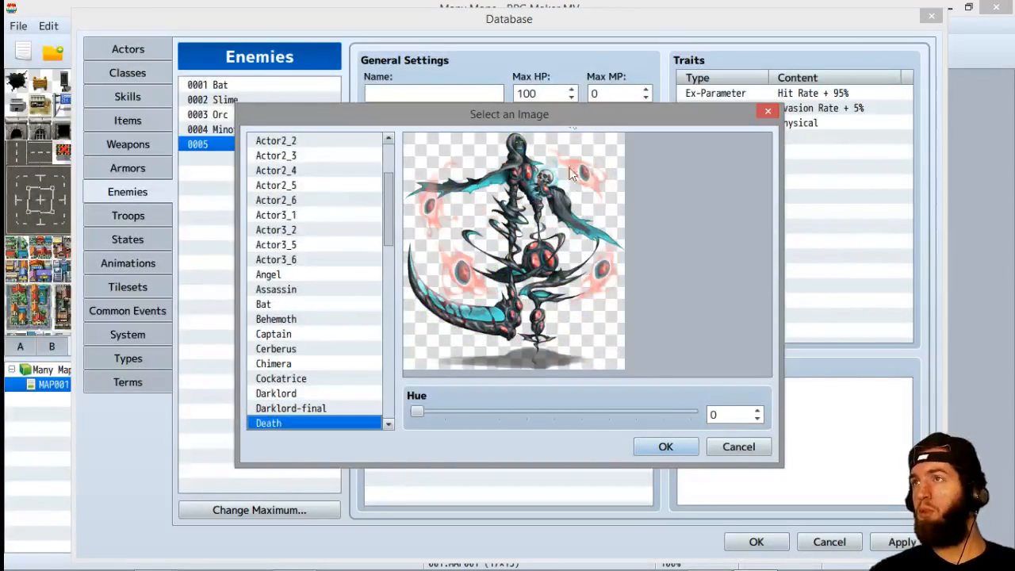
# Move the image selection window clear of the Traits list and preview the artwork from Darklord-final through Evilgod and Firespirit to Garuda
pyautogui.moveTo(542, 119); pyautogui.dragTo(455, 59)
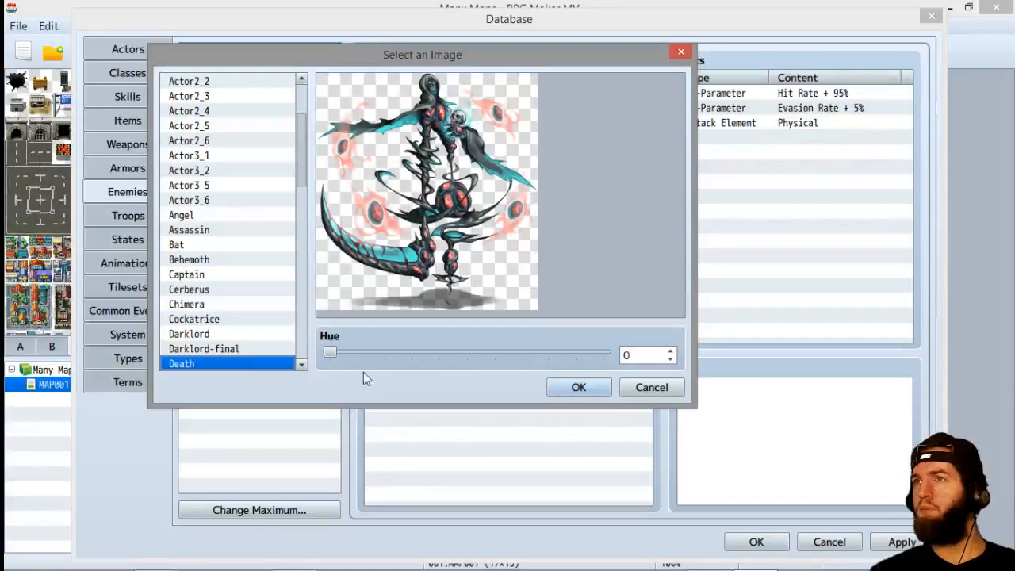
pyautogui.moveTo(332, 352); pyautogui.dragTo(291, 340)
pyautogui.click(248, 349)
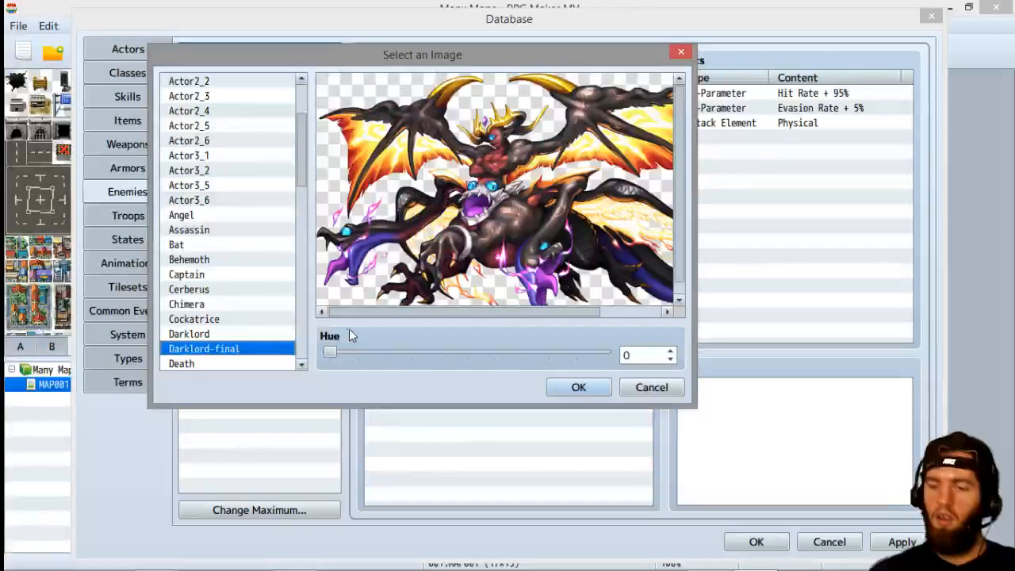
pyautogui.press('Down')
pyautogui.press('Down')
pyautogui.press('Down')
pyautogui.press('Down')
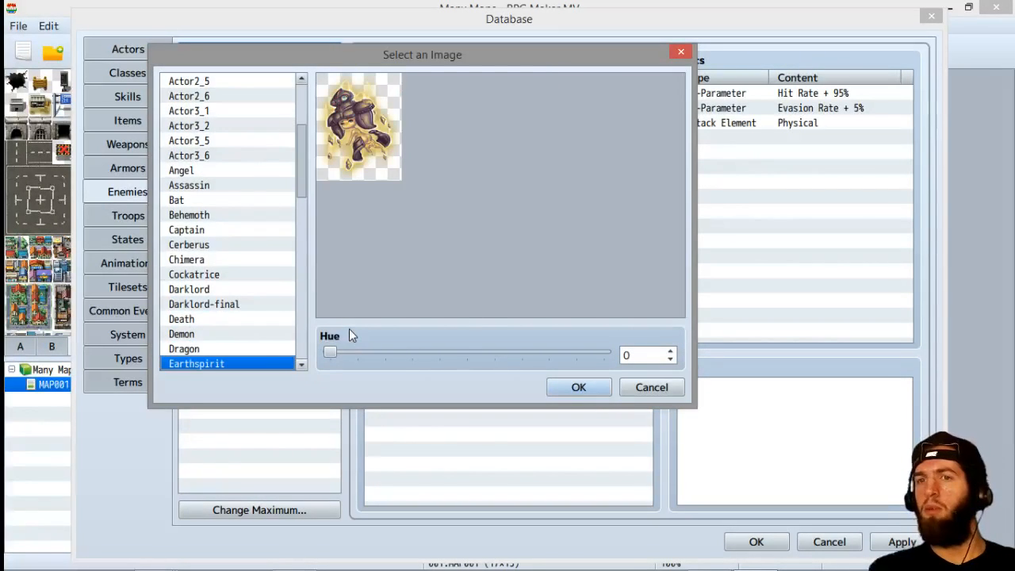
pyautogui.press('Down')
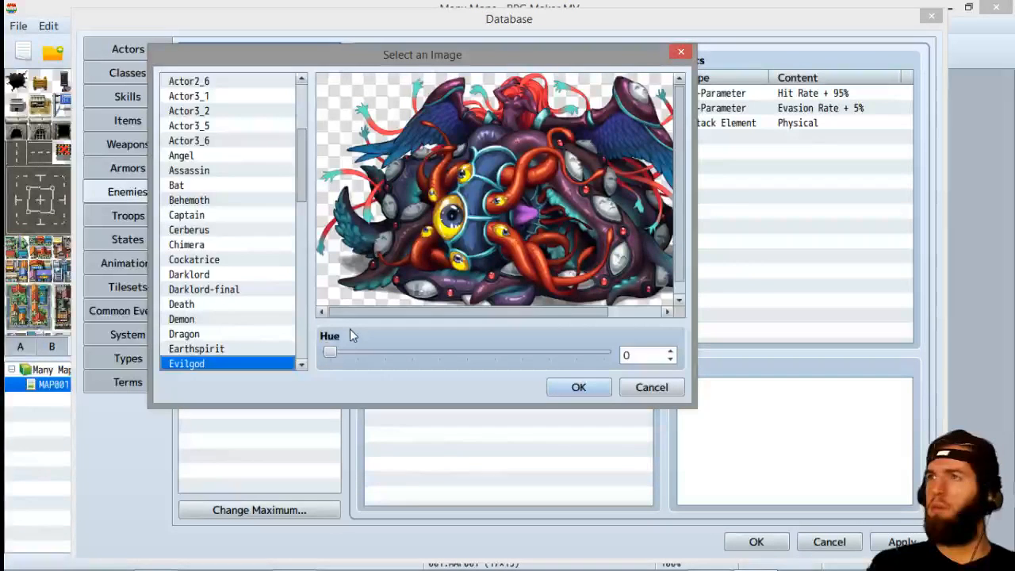
pyautogui.press('Down')
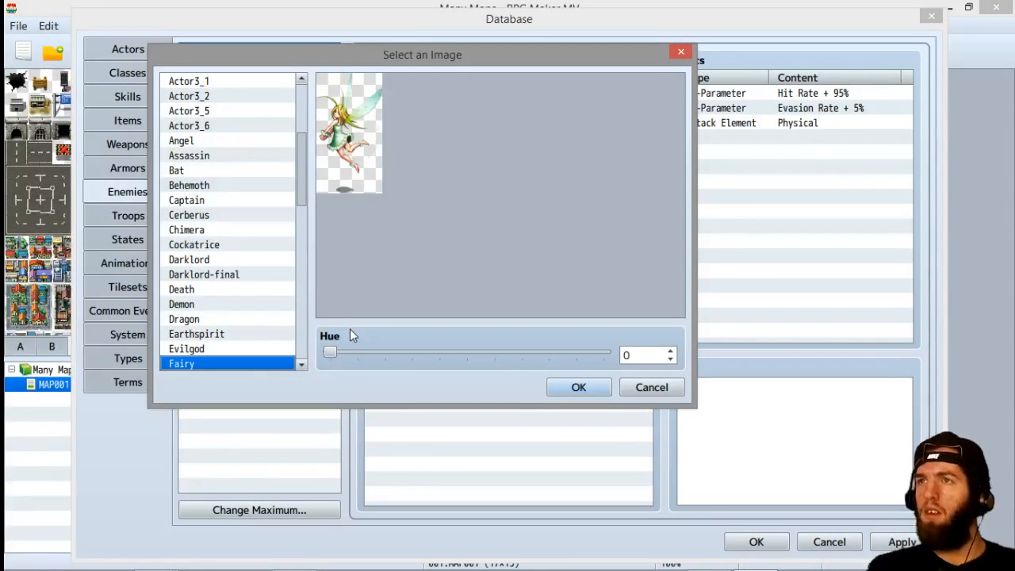
pyautogui.press('Down')
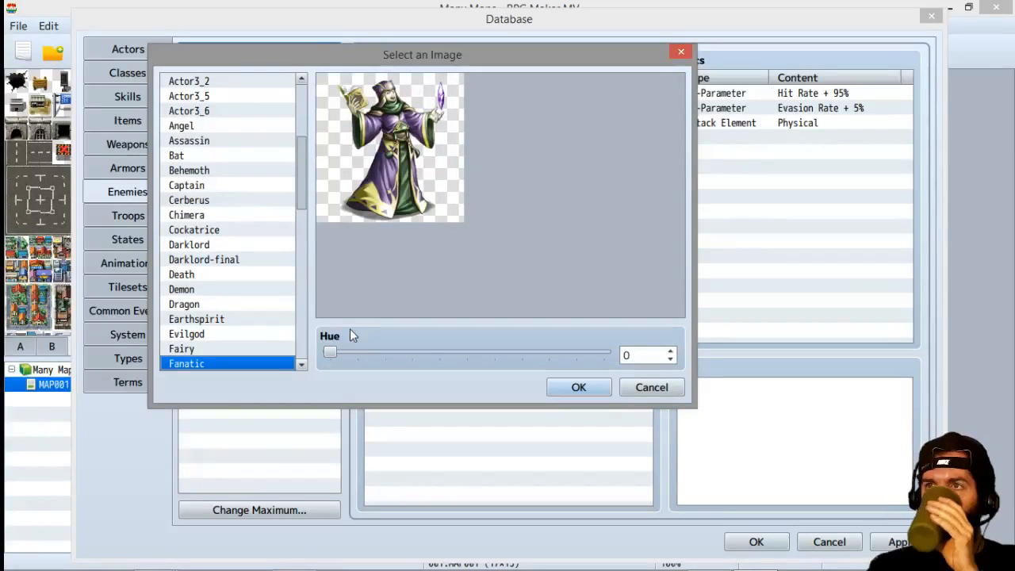
pyautogui.press('Down')
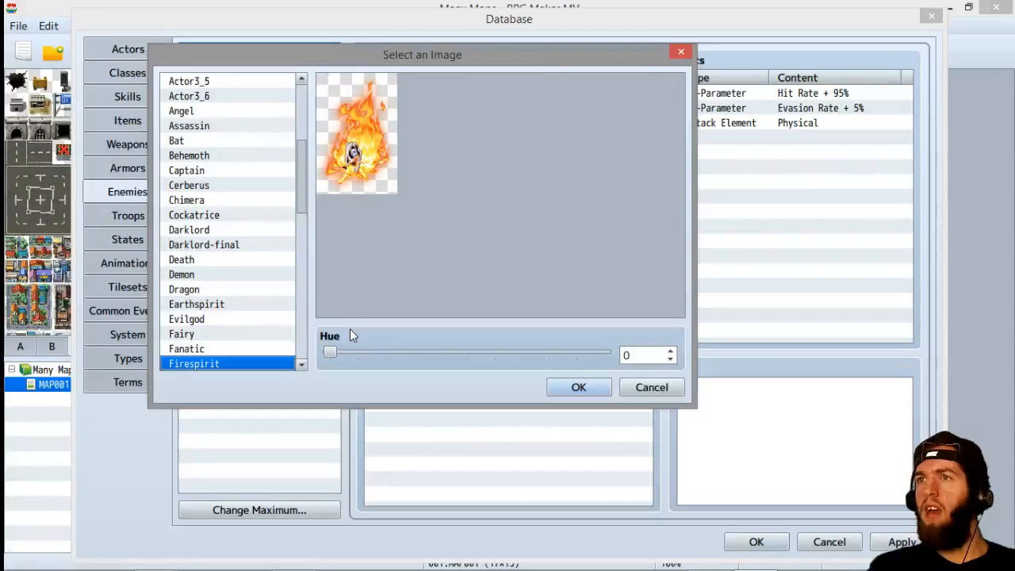
pyautogui.press('Down')
pyautogui.press('Down')
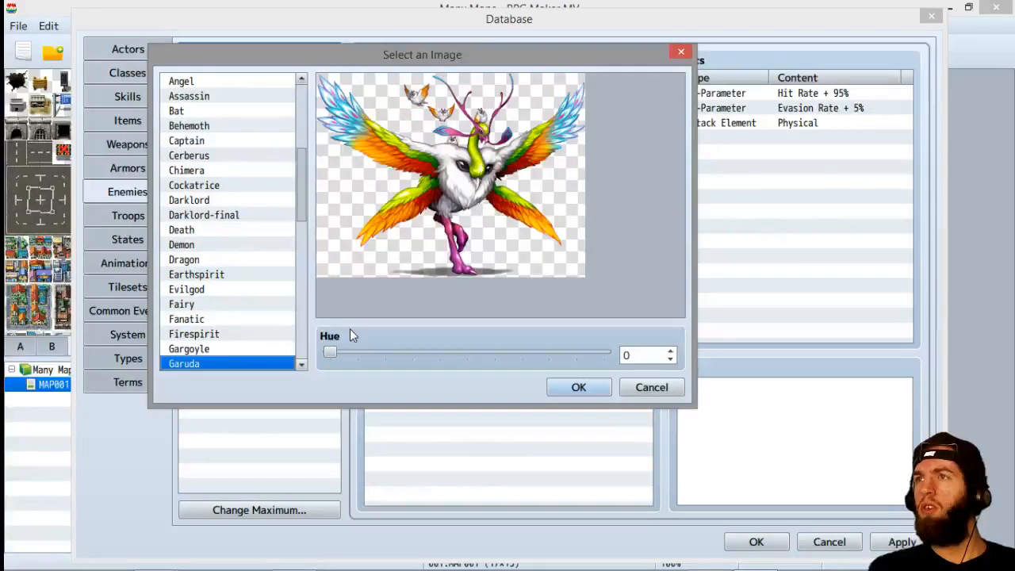
# Preview the remaining enemy artwork from Gazer through God, Irongiant and Minotaur to Ogre
pyautogui.press('Down')
pyautogui.press('Down')
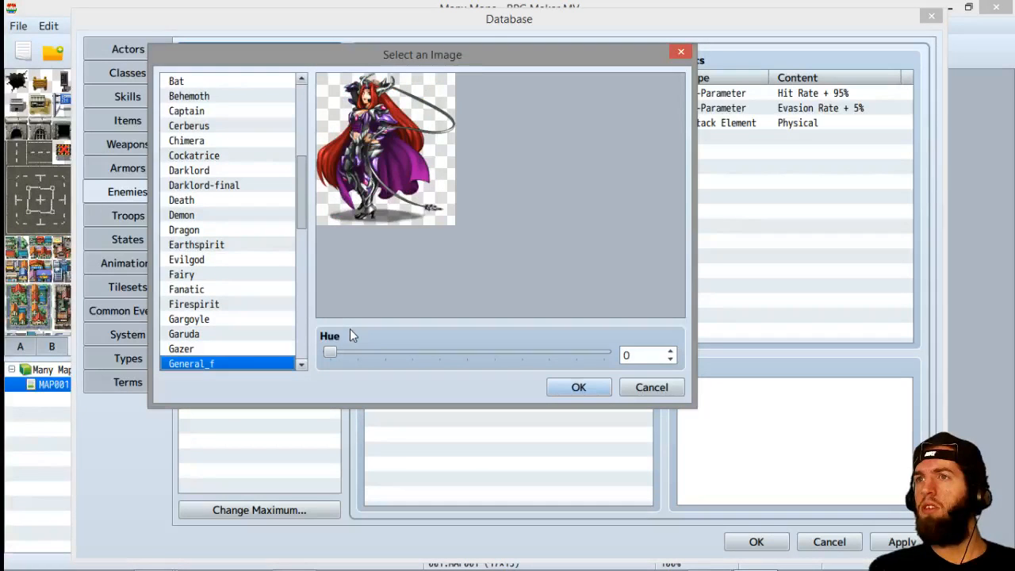
pyautogui.press('Down')
pyautogui.press('Down')
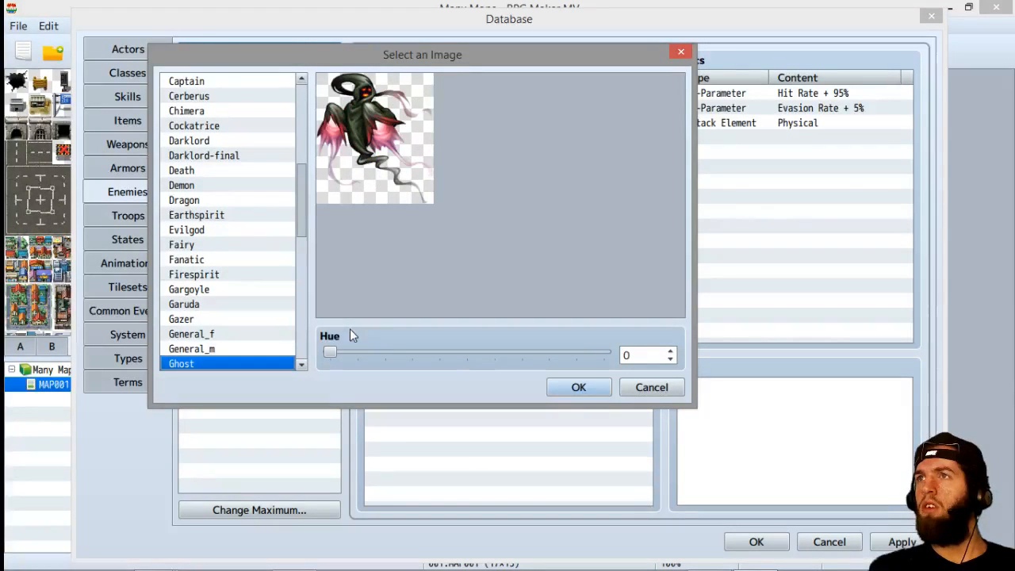
pyautogui.press('Down')
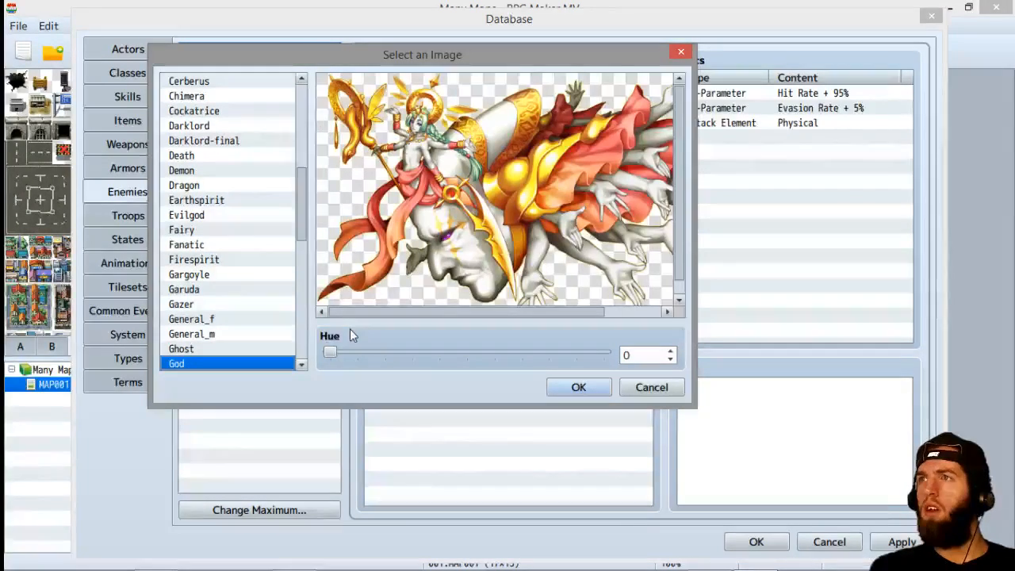
pyautogui.press('Down')
pyautogui.press('Down')
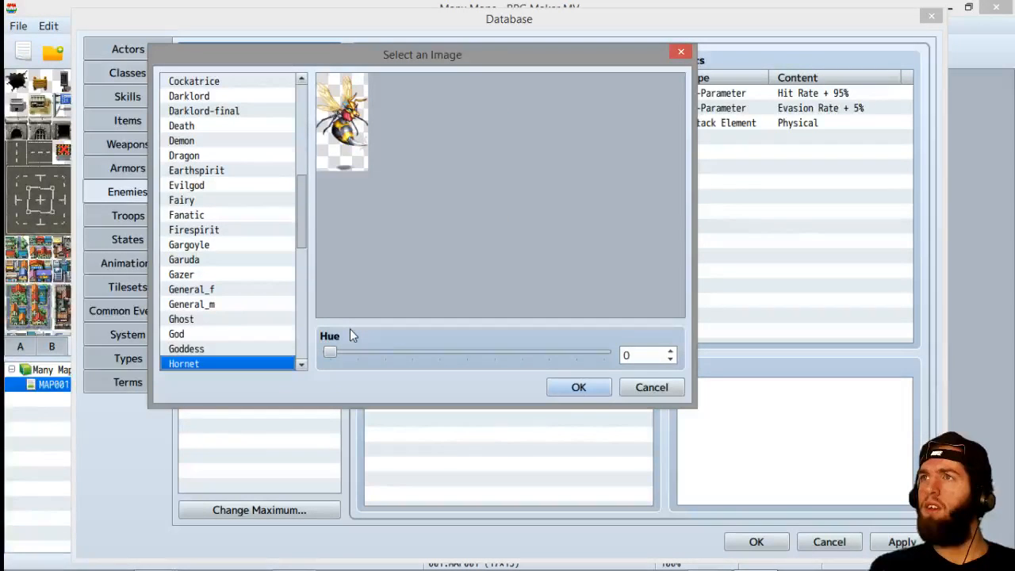
pyautogui.press('Down')
pyautogui.press('Down')
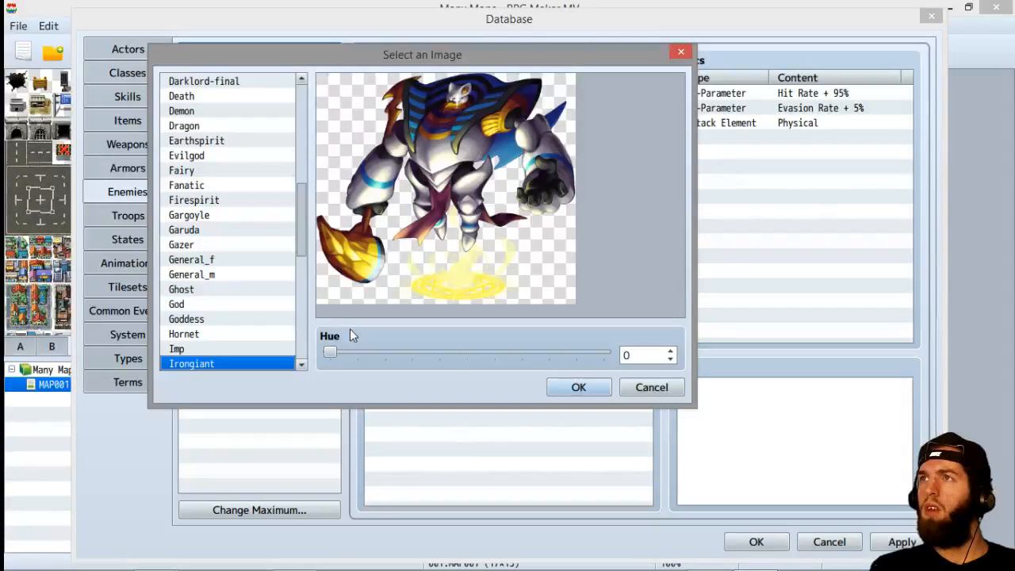
pyautogui.press('Down')
pyautogui.press('Down')
pyautogui.press('Down')
pyautogui.press('Down')
pyautogui.press('Down')
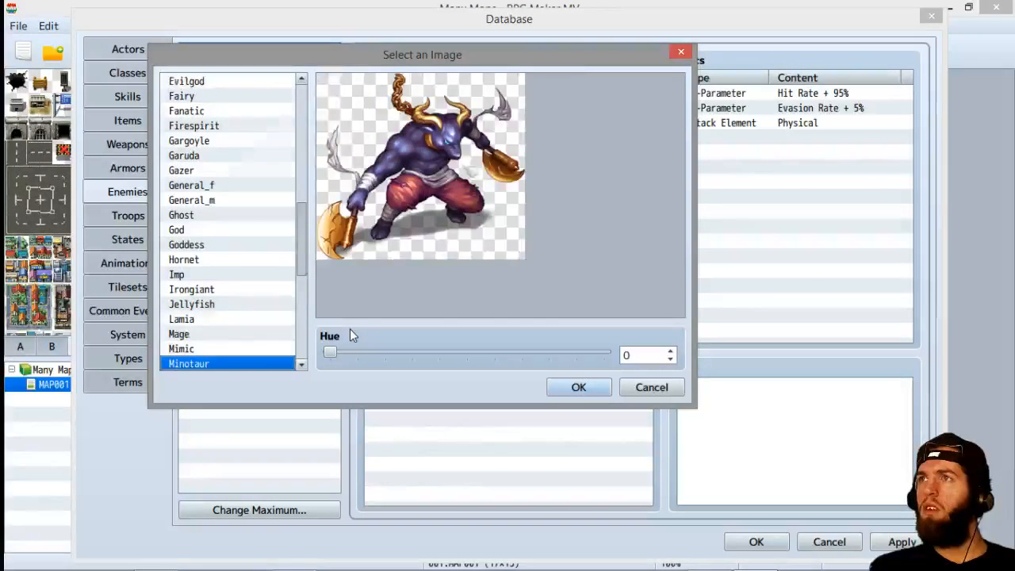
pyautogui.press('Down')
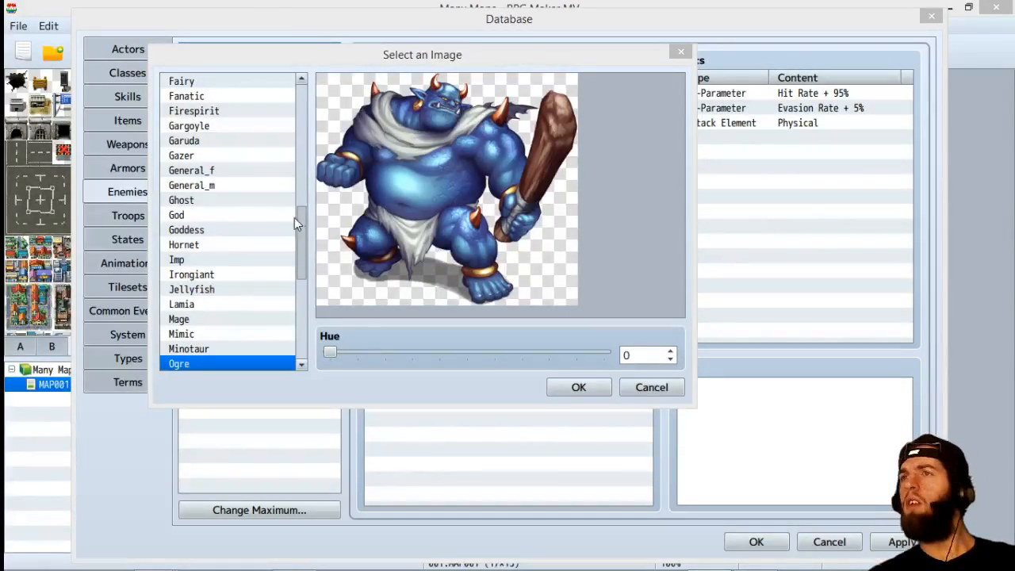
# Preview the artwork from Orc to Sahuagin and leave the image selection without assigning an image to enemy 0005
pyautogui.scroll(-2, 304, 252)
pyautogui.click(198, 281)
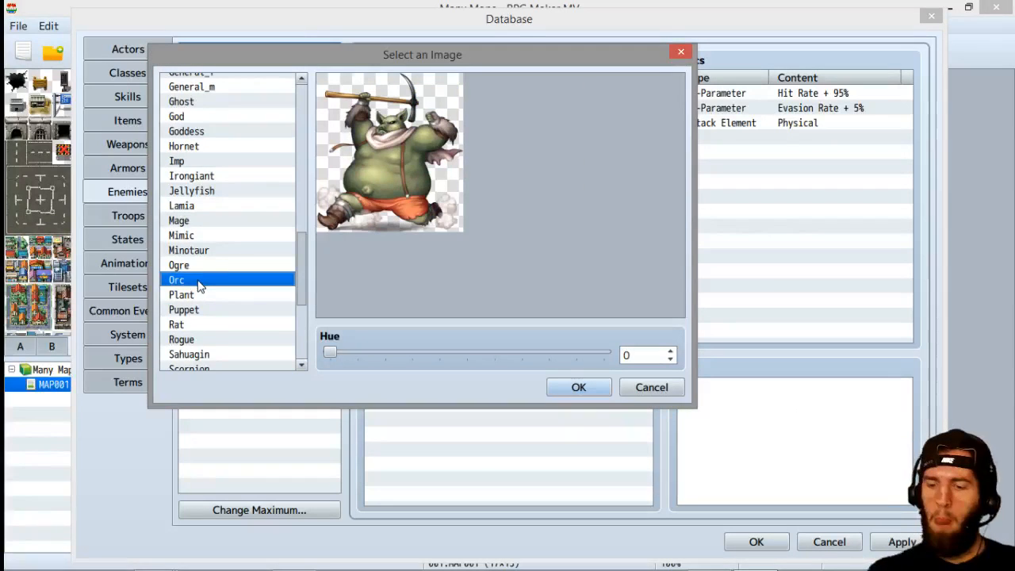
pyautogui.press('Down')
pyautogui.press('Down')
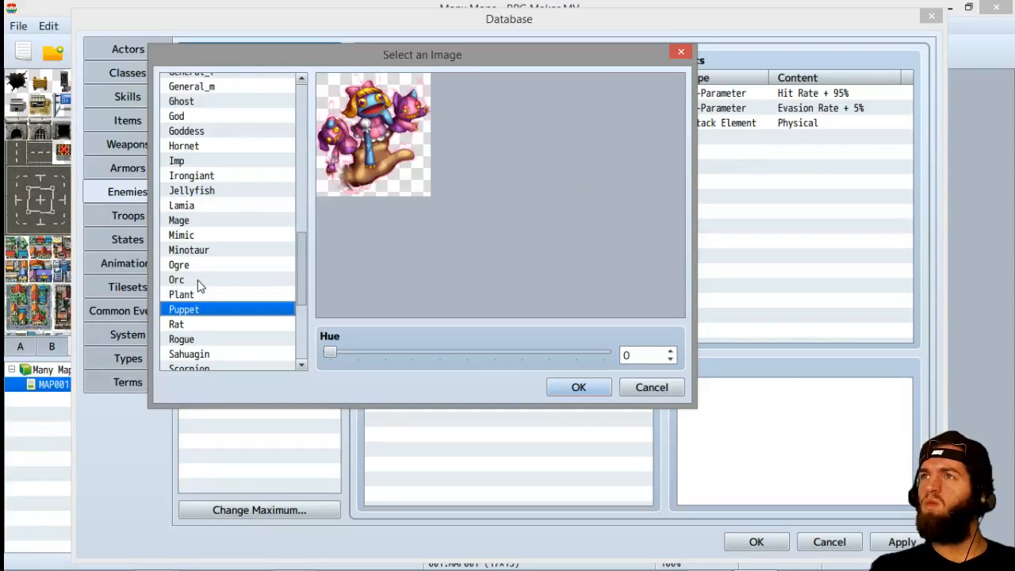
pyautogui.press('Down')
pyautogui.press('Down')
pyautogui.press('Down')
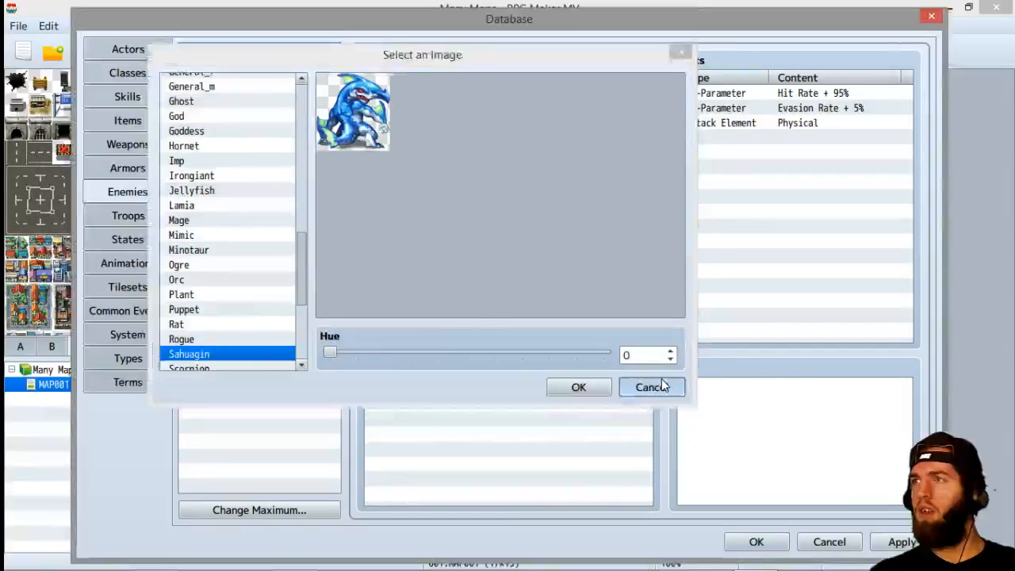
pyautogui.click(653, 387)
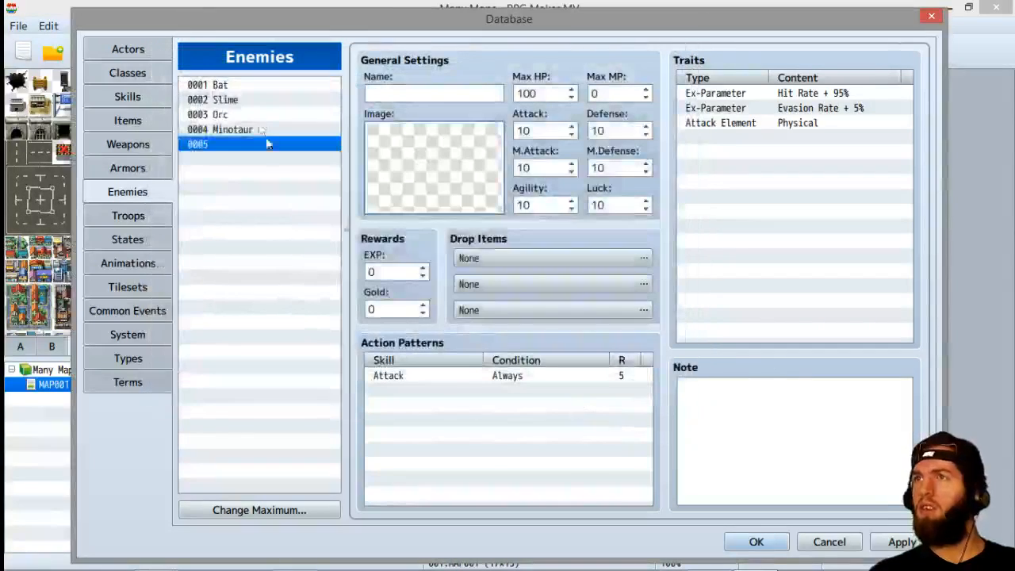
# View the Troops and Common Events categories and leave the Database without saving changes
pyautogui.click(122, 216)
pyautogui.click(136, 312)
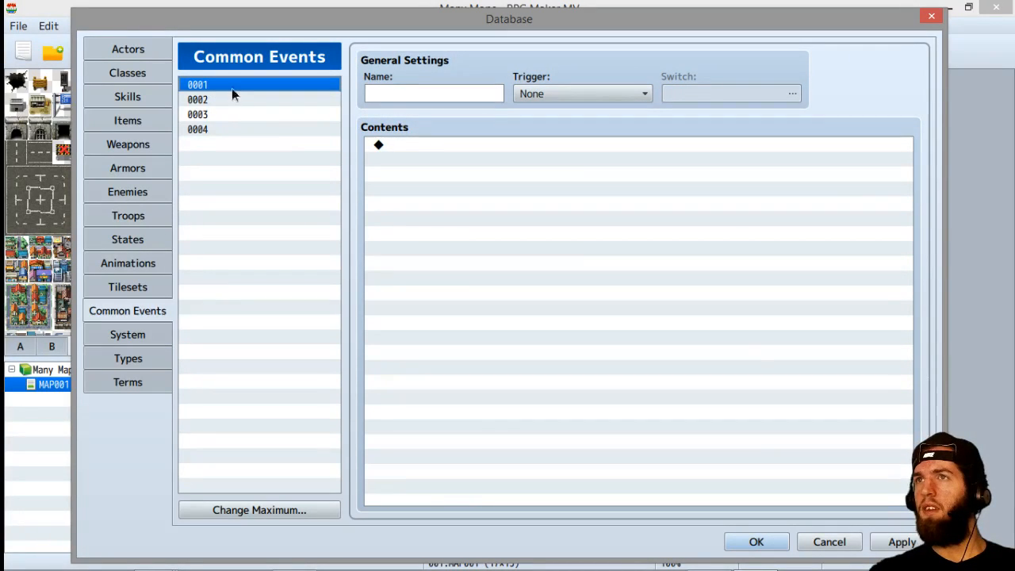
pyautogui.click(842, 544)
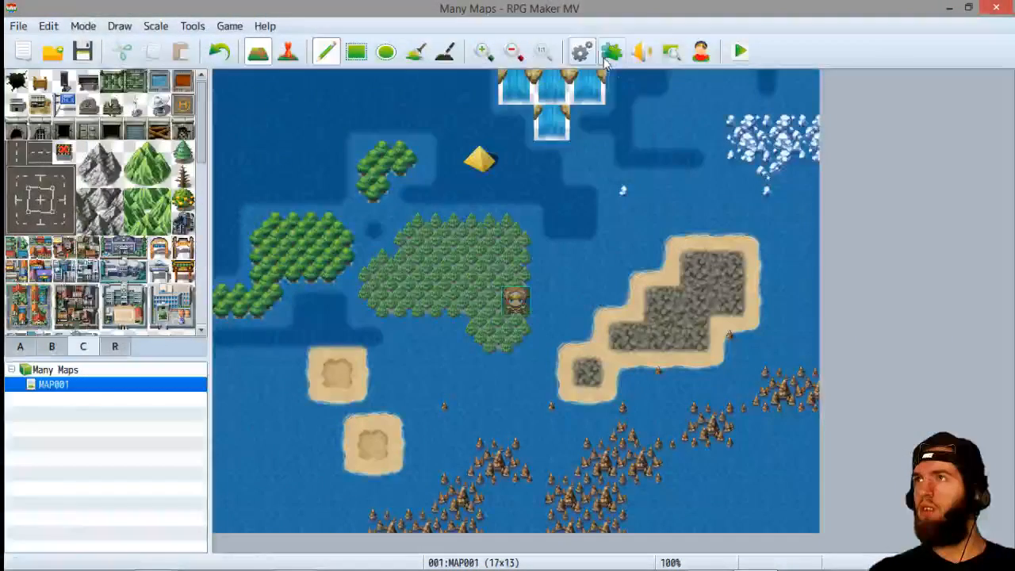
# View the Sound Test and Event Searcher windows, closing each without changes
pyautogui.click(189, 25)
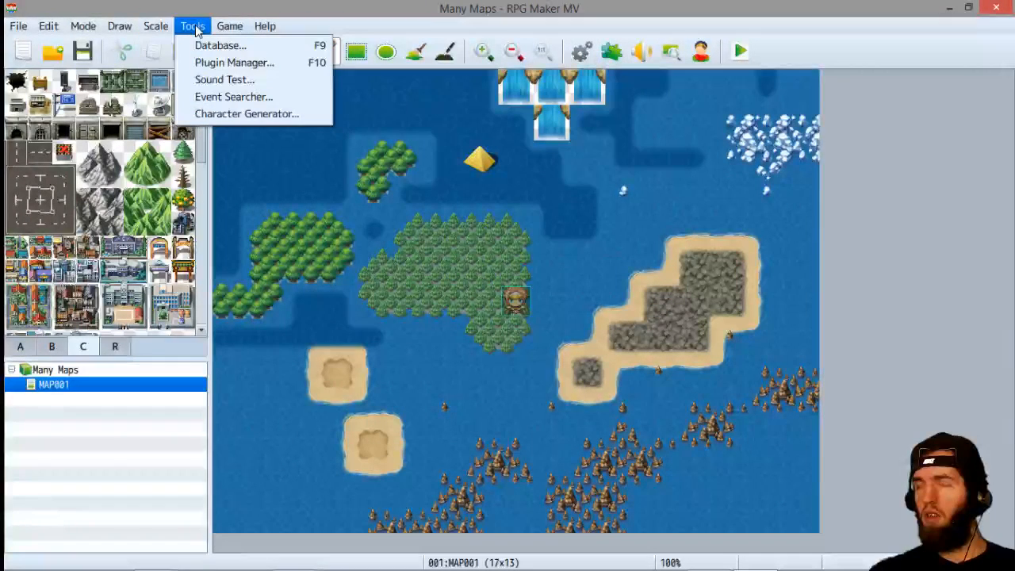
pyautogui.click(234, 79)
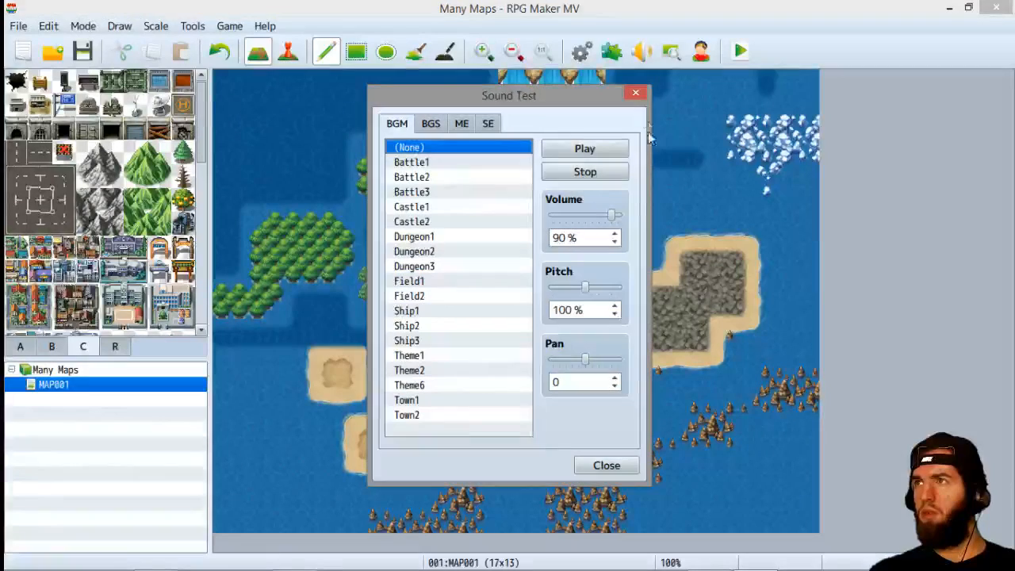
pyautogui.click(635, 93)
pyautogui.click(192, 25)
pyautogui.click(238, 96)
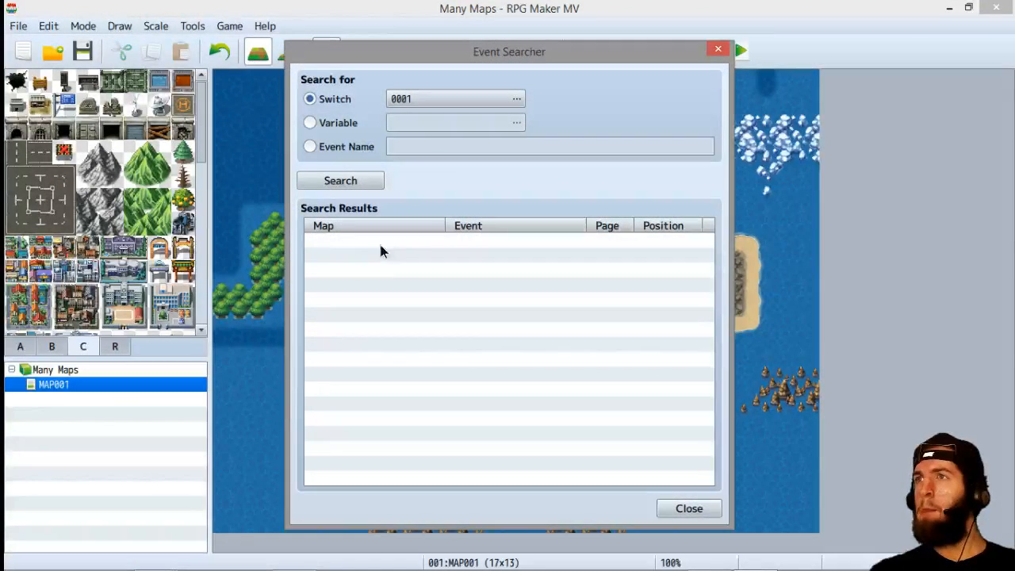
pyautogui.click(696, 508)
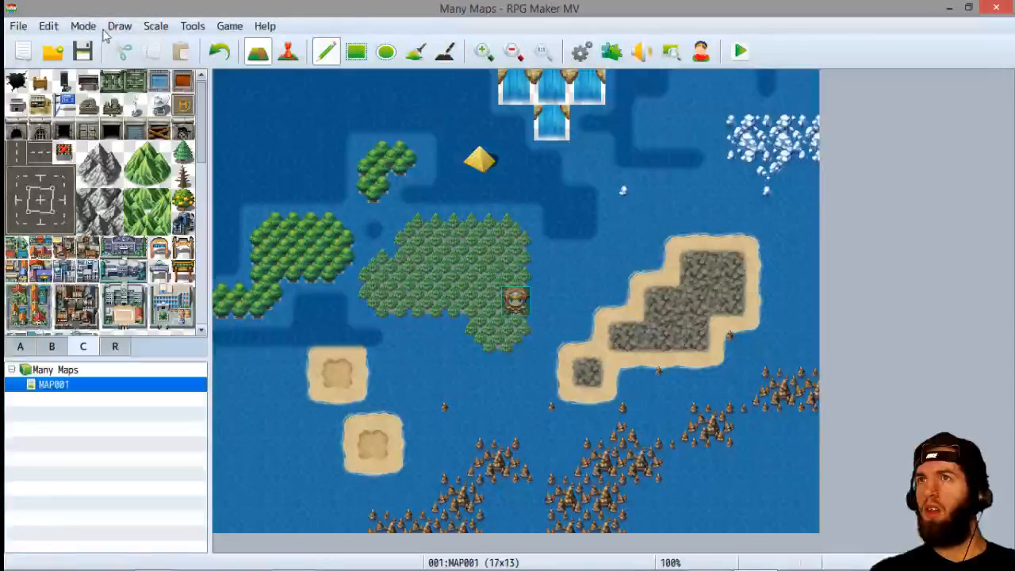
# Switch to event editing and start a new event on the water tile southwest of the player's starting position
pyautogui.click(86, 28)
pyautogui.click(98, 63)
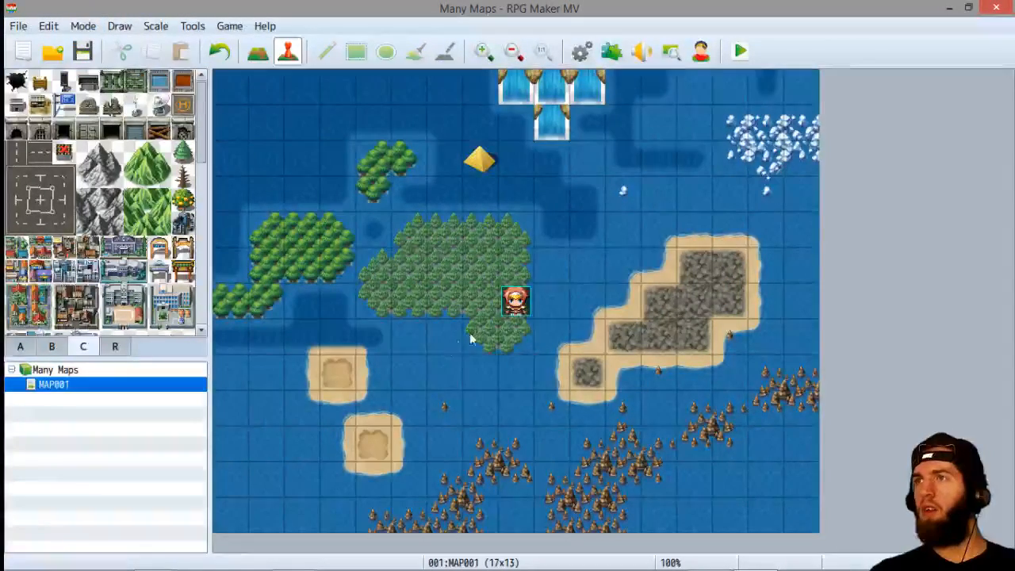
pyautogui.click(444, 339)
pyautogui.doubleClick(445, 376)
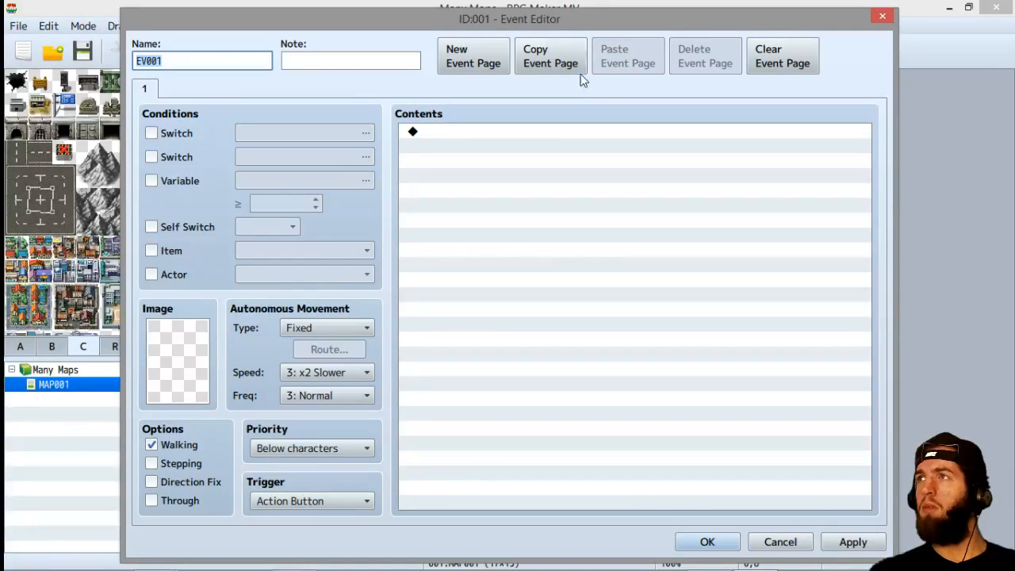
# Check the new event's movement type, speed and frequency options, and set its trigger to Event Touch
pyautogui.click(346, 329)
pyautogui.click(336, 331)
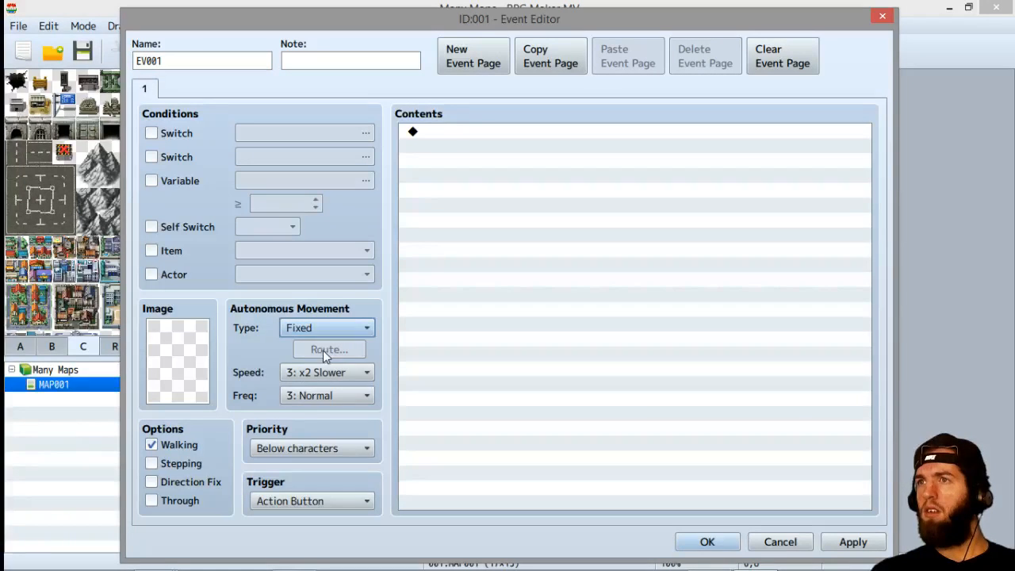
pyautogui.click(323, 370)
pyautogui.click(323, 373)
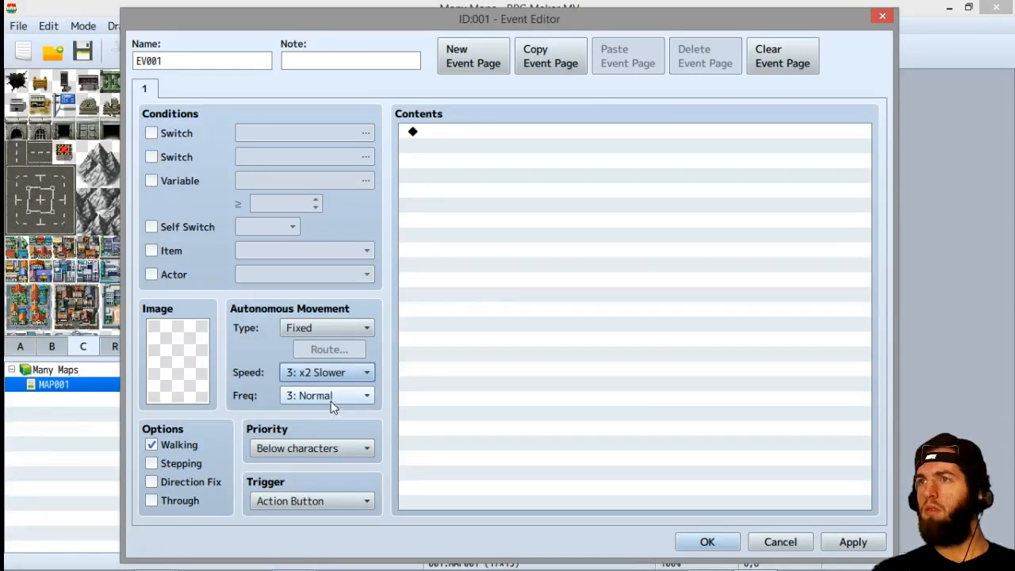
pyautogui.click(332, 396)
pyautogui.click(332, 398)
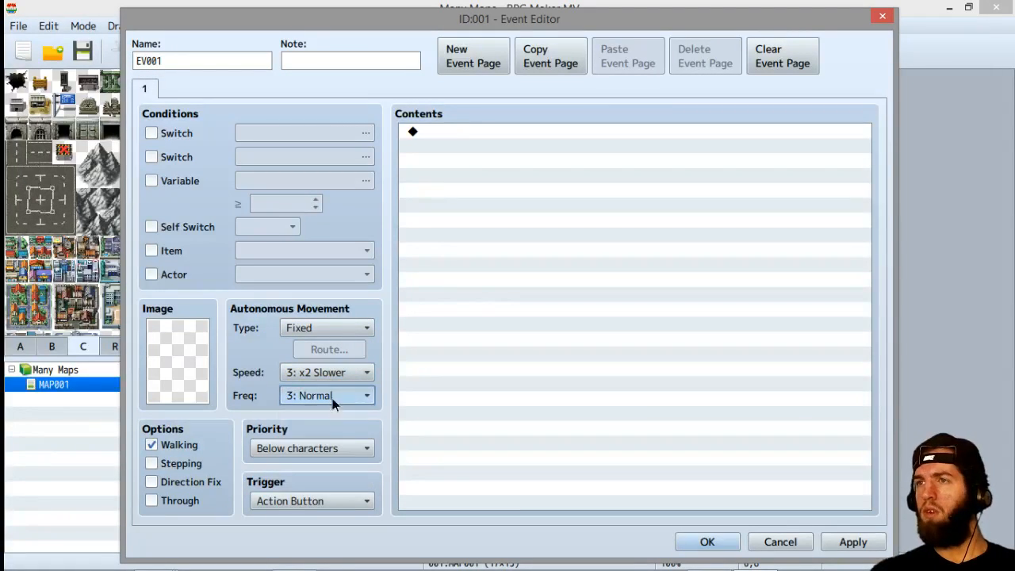
pyautogui.click(293, 500)
pyautogui.click(436, 23)
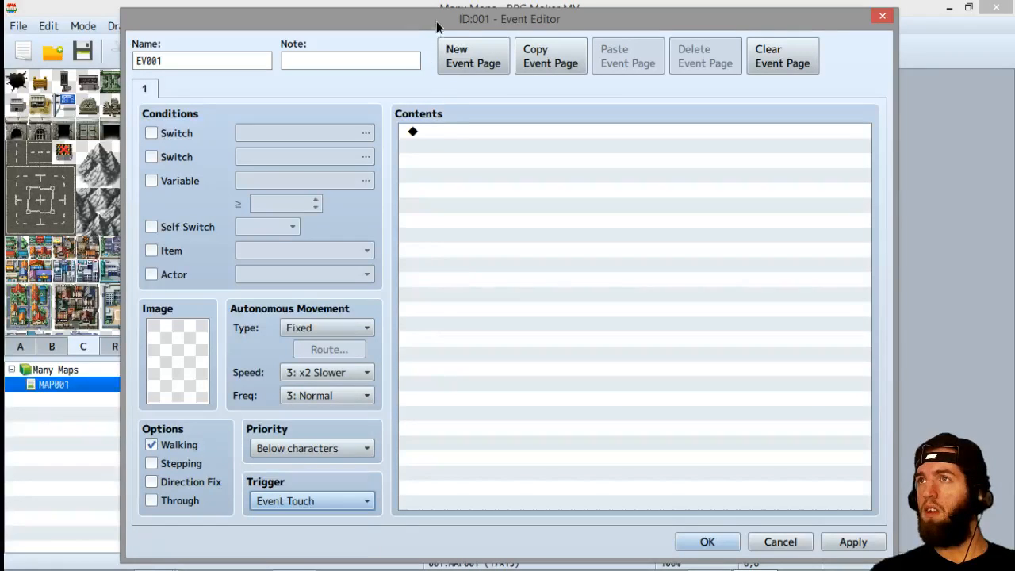
# Discard the new event and view the Event Searcher, closing it without changes
pyautogui.click(810, 543)
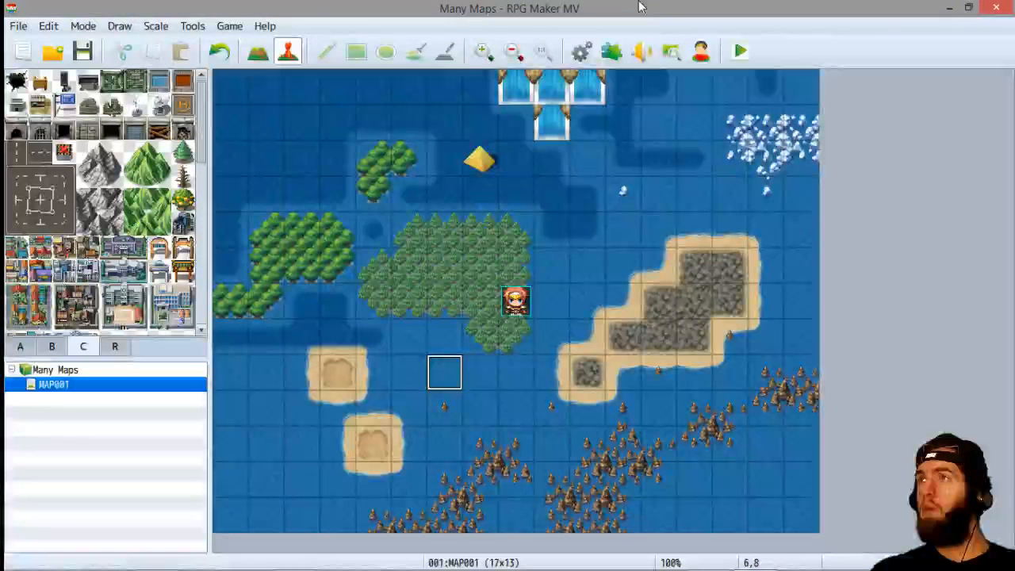
pyautogui.click(198, 26)
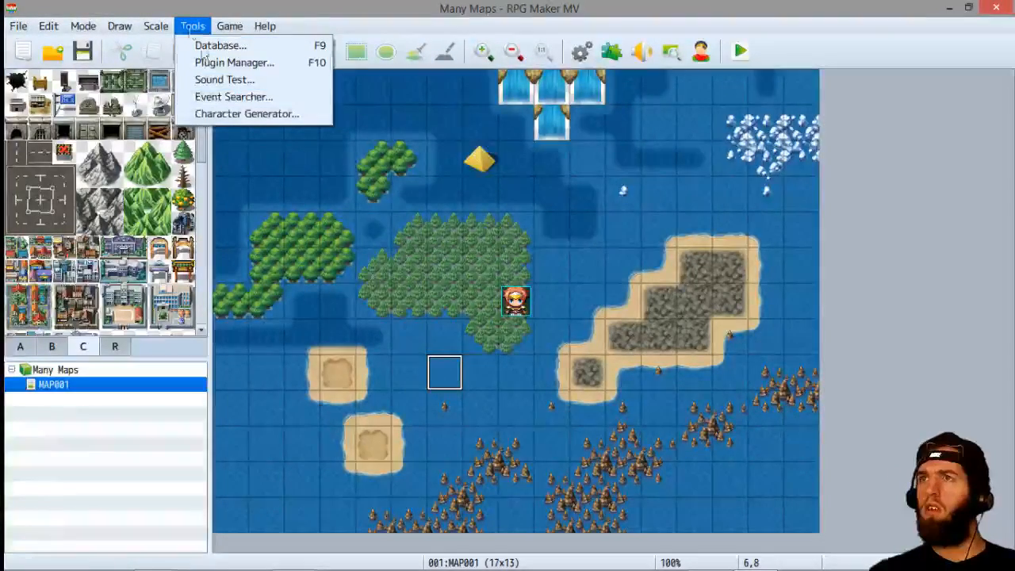
pyautogui.click(233, 96)
pyautogui.press('Escape')
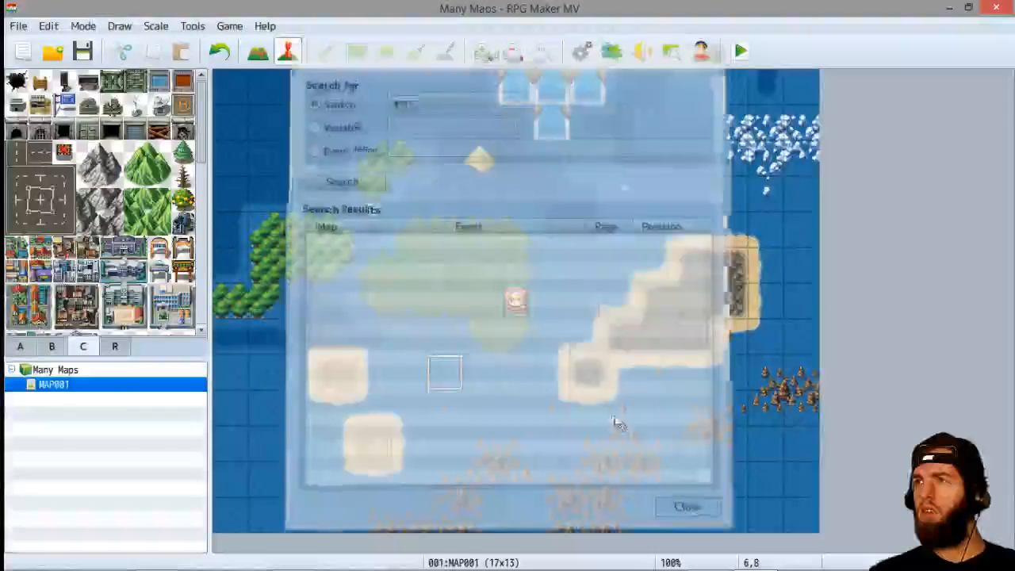
# Start a new event on the same water tile, check its content commands and trigger options, and cancel it
pyautogui.doubleClick(454, 372)
pyautogui.rightClick(454, 373)
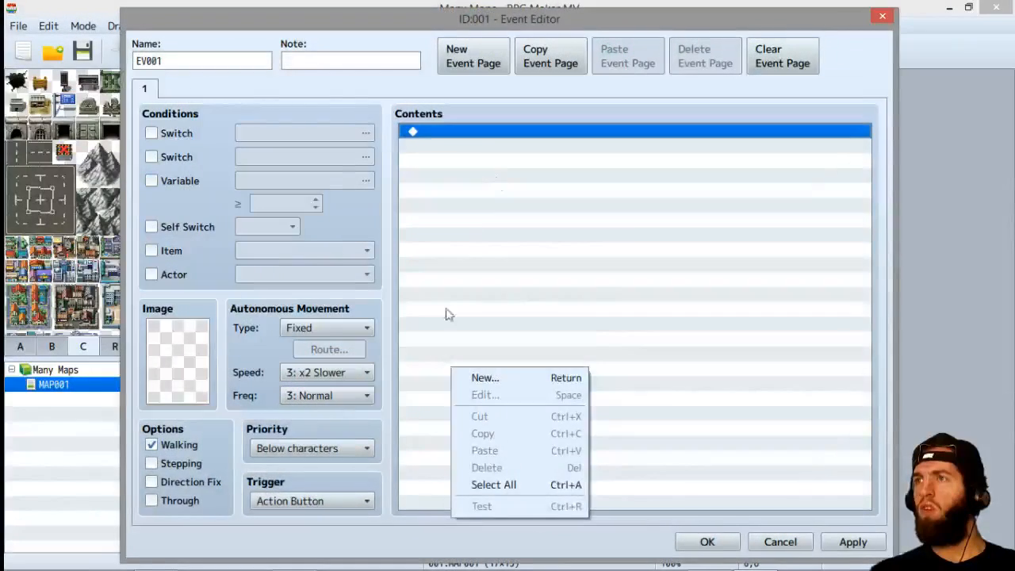
pyautogui.click(446, 312)
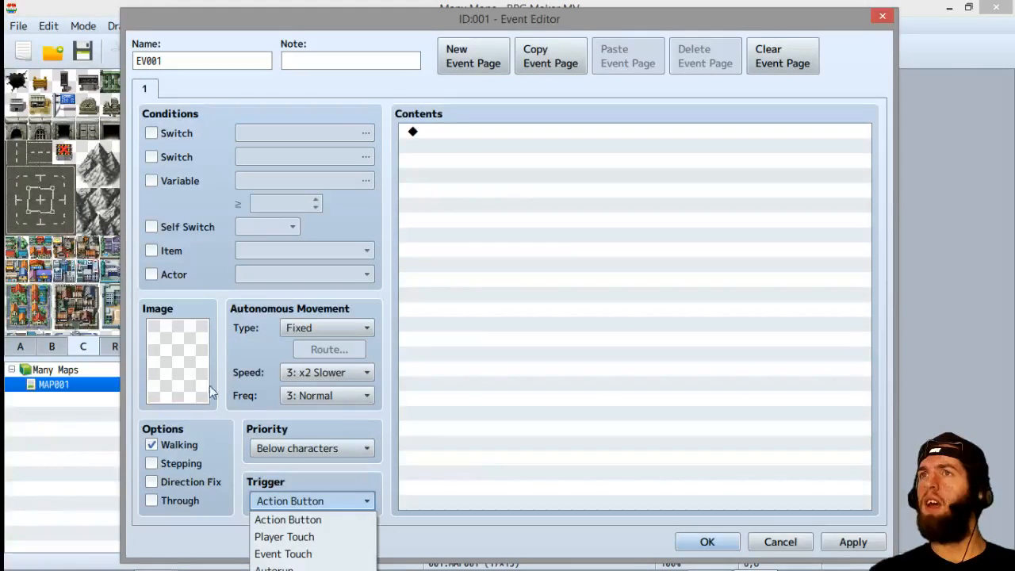
pyautogui.click(361, 22)
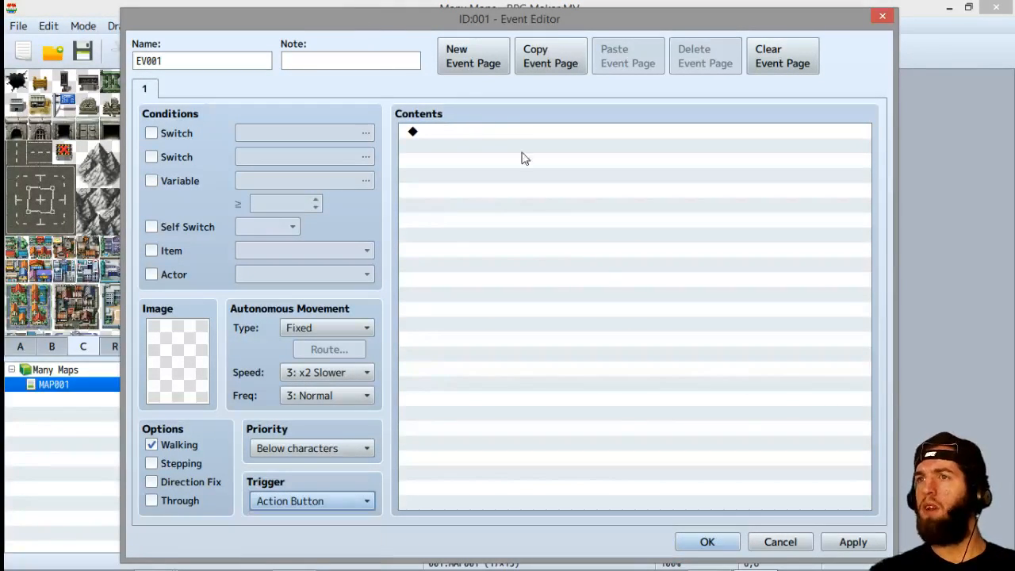
pyautogui.click(779, 542)
# Switch from event editing to map editing
pyautogui.click(202, 27)
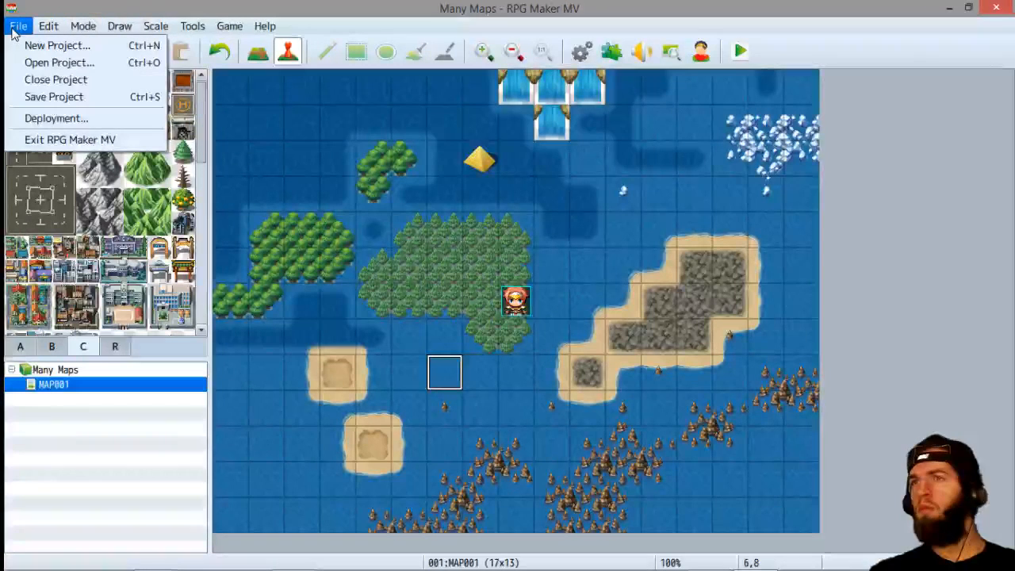
pyautogui.click(584, 197)
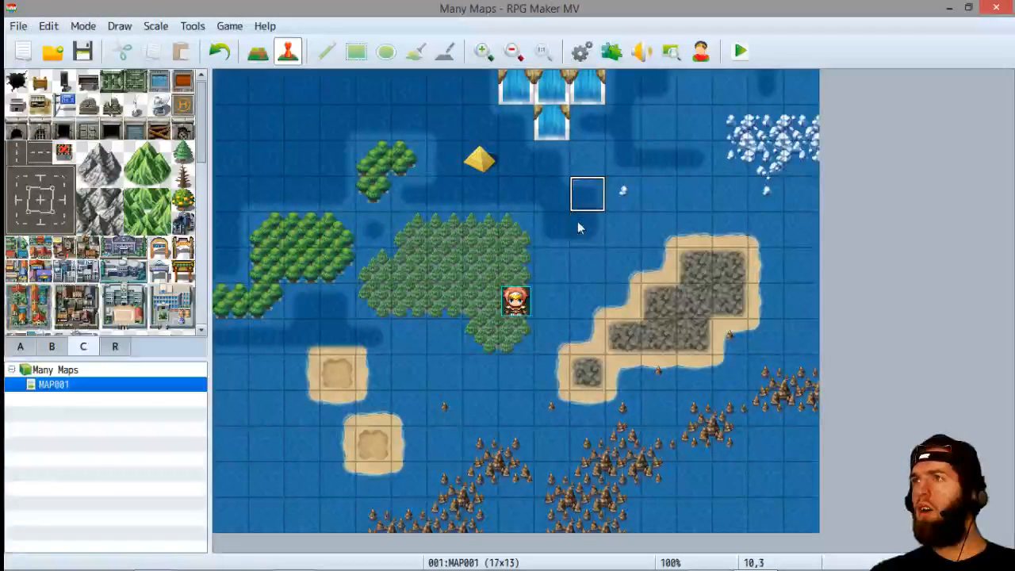
pyautogui.click(84, 25)
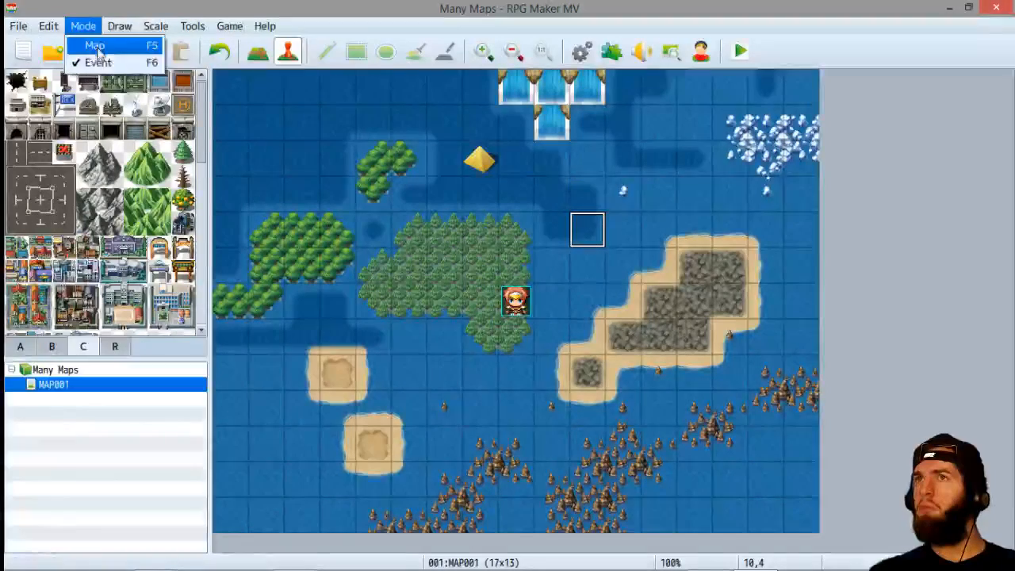
pyautogui.click(90, 41)
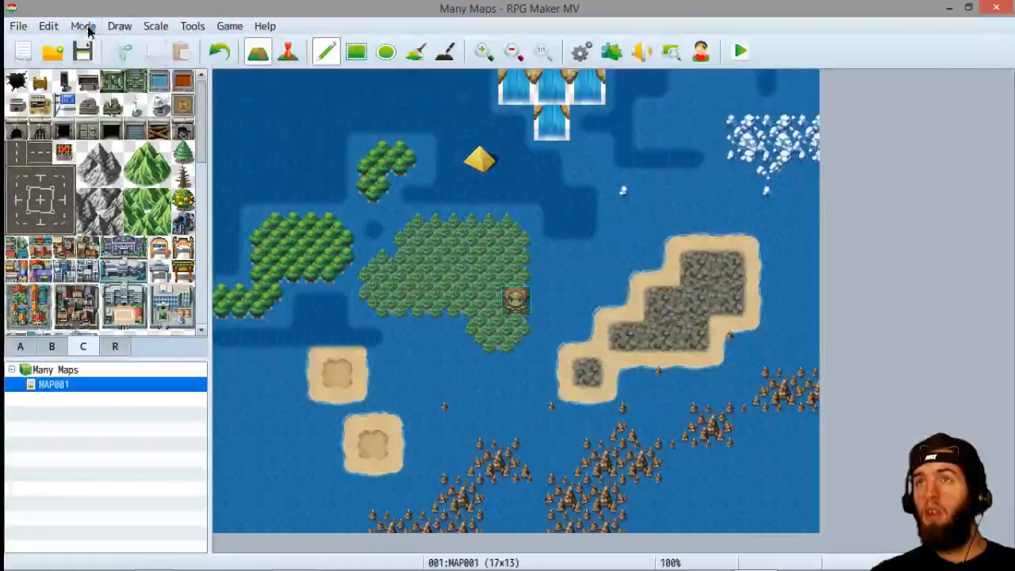
# Sample the open sea from the map and paint it over the dark water tile northeast of the player's starting position
pyautogui.click(84, 26)
pyautogui.moveTo(25, 30)
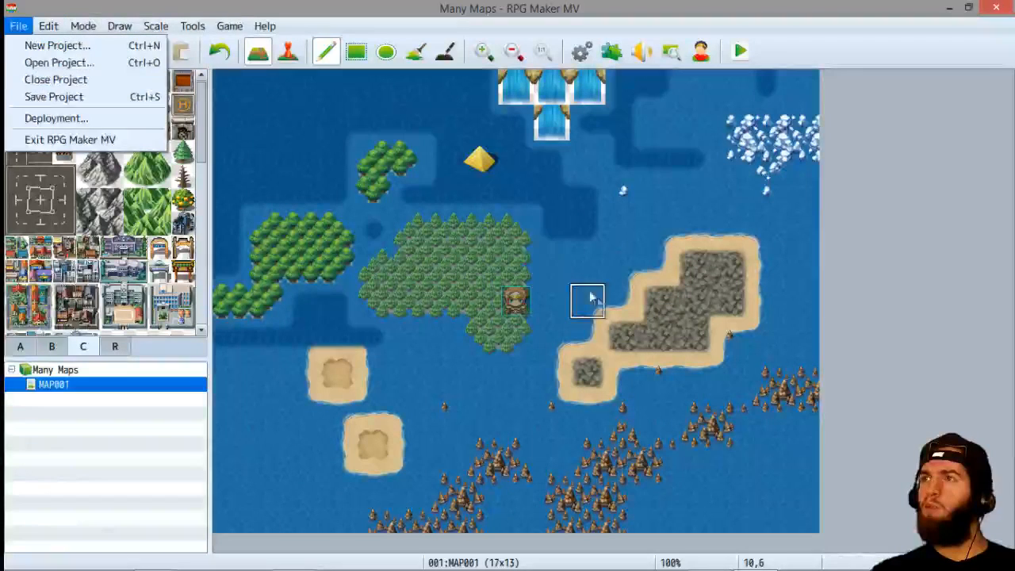
pyautogui.click(552, 229)
pyautogui.rightClick(544, 292)
pyautogui.click(553, 243)
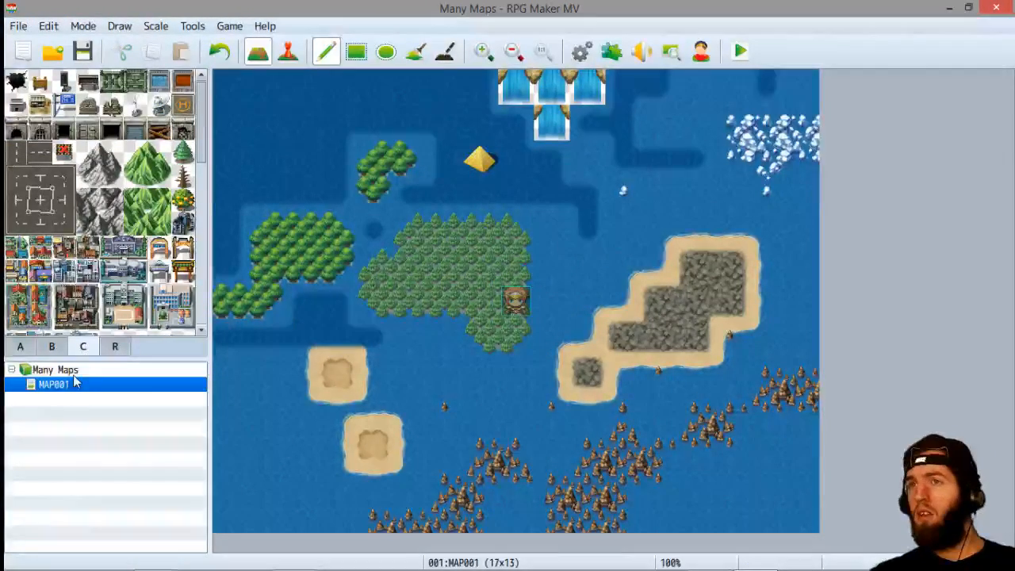
# Show the A set of tiles and view MAP001's map properties, leaving without saving
pyautogui.click(31, 347)
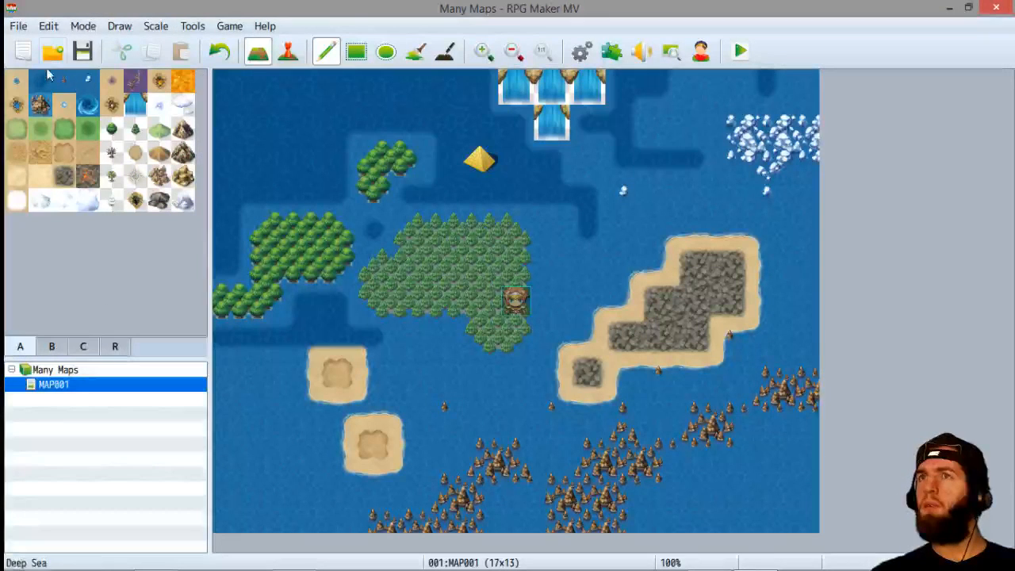
pyautogui.rightClick(70, 395)
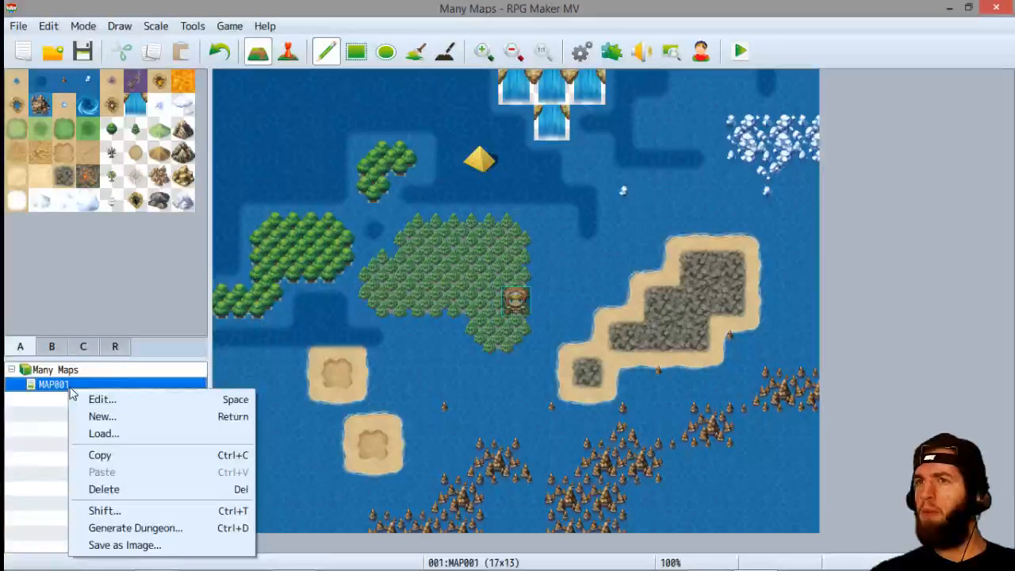
pyautogui.click(123, 402)
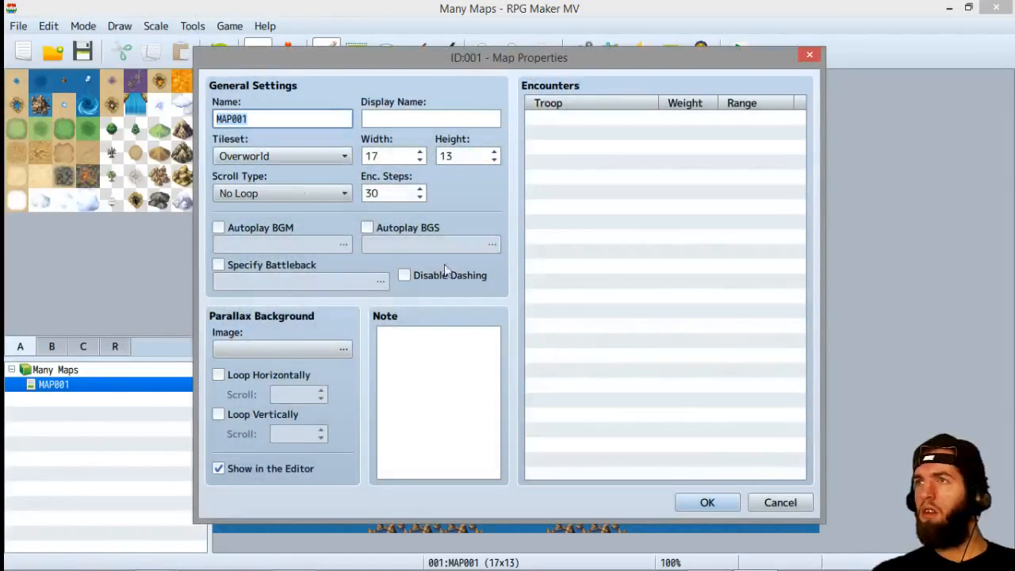
pyautogui.click(759, 503)
# In MAP001's map properties, choose the Outside tileset and the No Loop scroll type
pyautogui.rightClick(118, 400)
pyautogui.rightClick(112, 389)
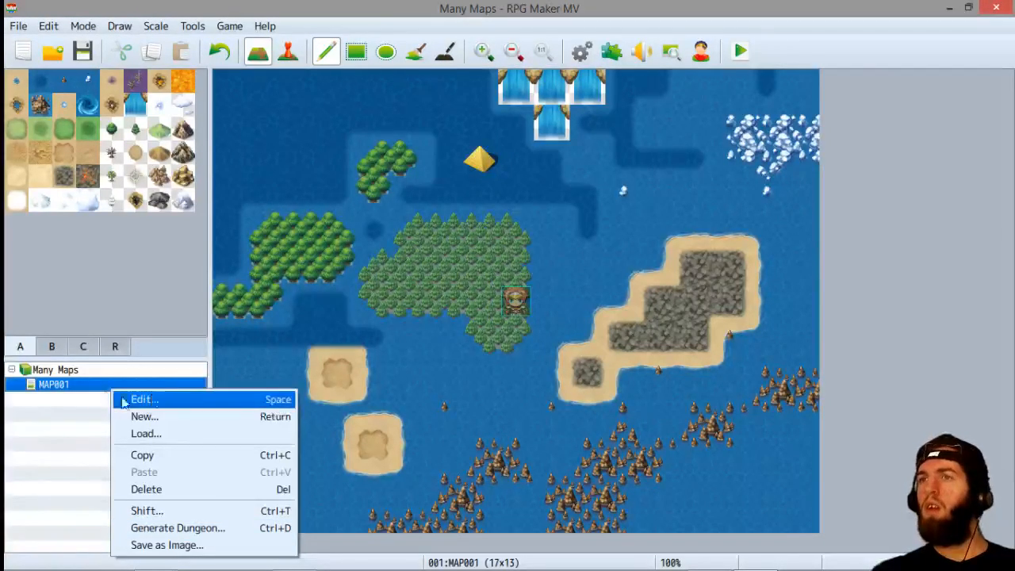
pyautogui.click(161, 399)
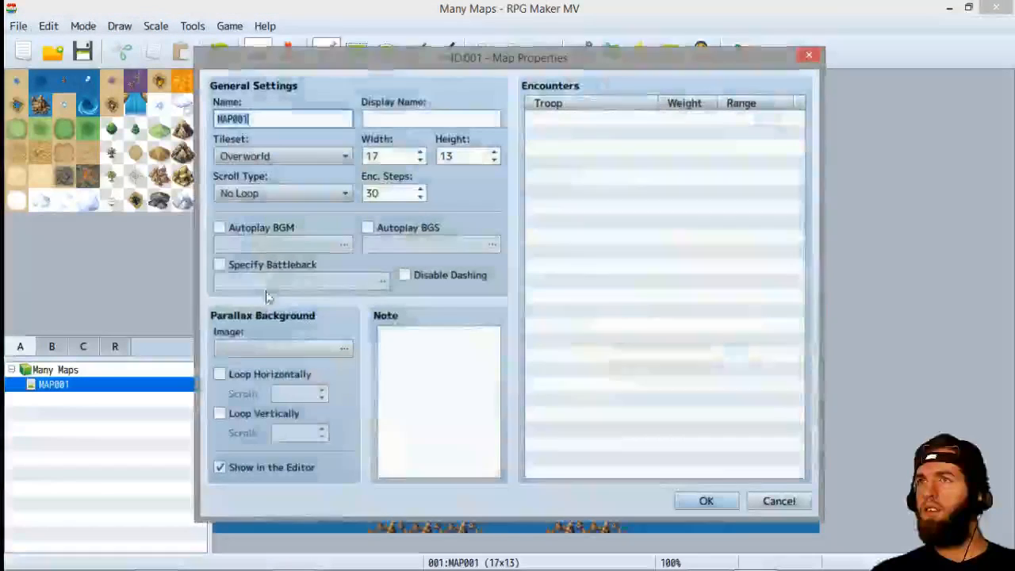
pyautogui.click(289, 161)
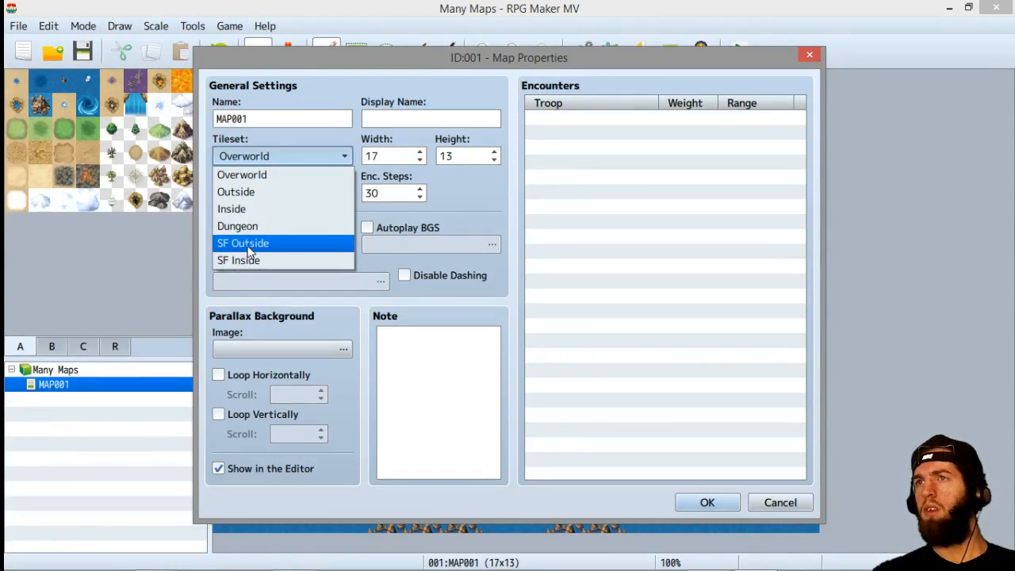
pyautogui.click(255, 194)
pyautogui.click(271, 194)
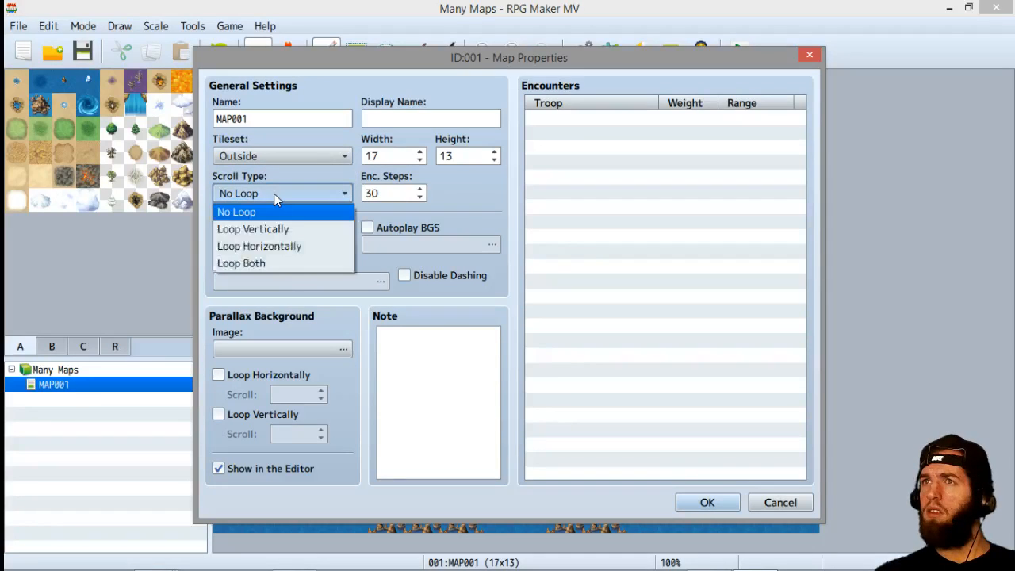
pyautogui.click(277, 211)
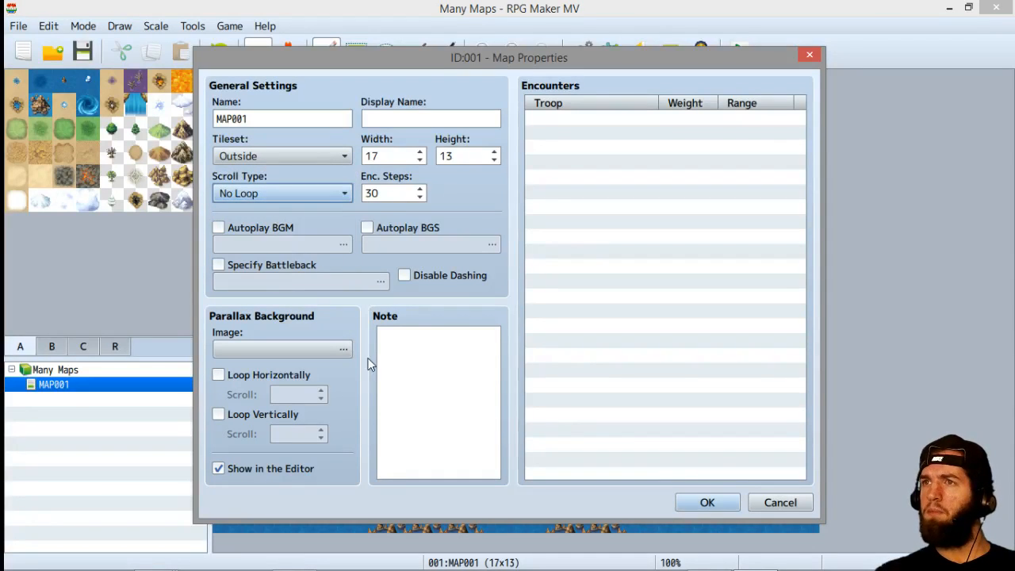
# Preview parallax background images such as Ocean1, Ocean2, Sunset and CloudySky2, and leave the map properties without saving
pyautogui.doubleClick(305, 349)
pyautogui.click(316, 214)
pyautogui.click(315, 258)
pyautogui.click(317, 304)
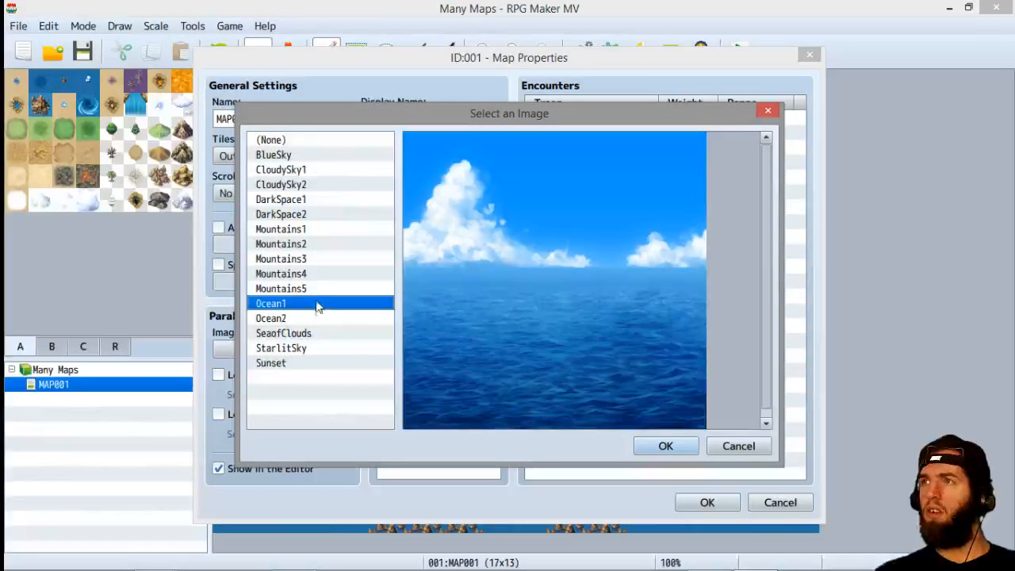
pyautogui.click(310, 318)
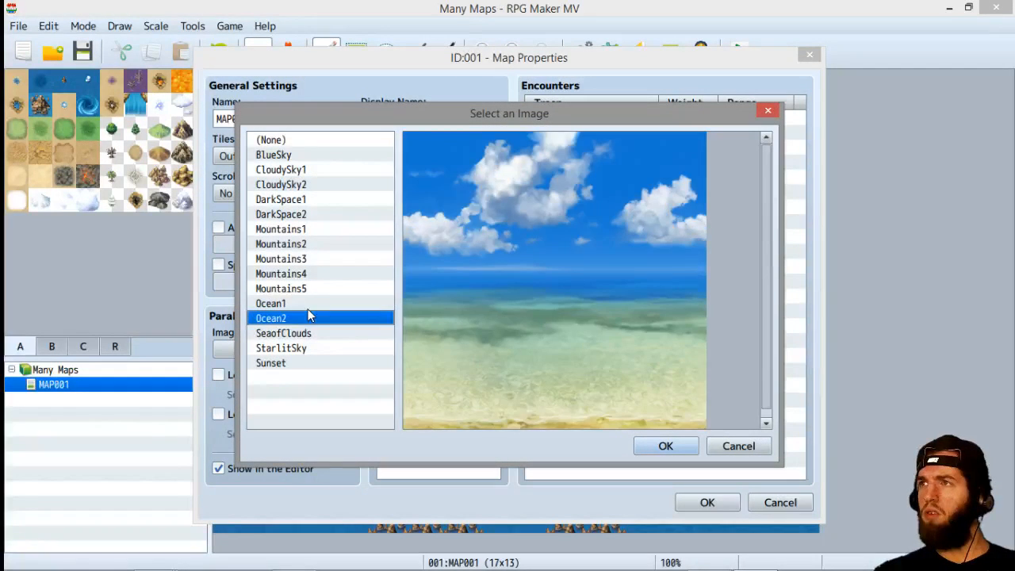
pyautogui.press('Up')
pyautogui.click(309, 333)
pyautogui.click(308, 347)
pyautogui.click(308, 363)
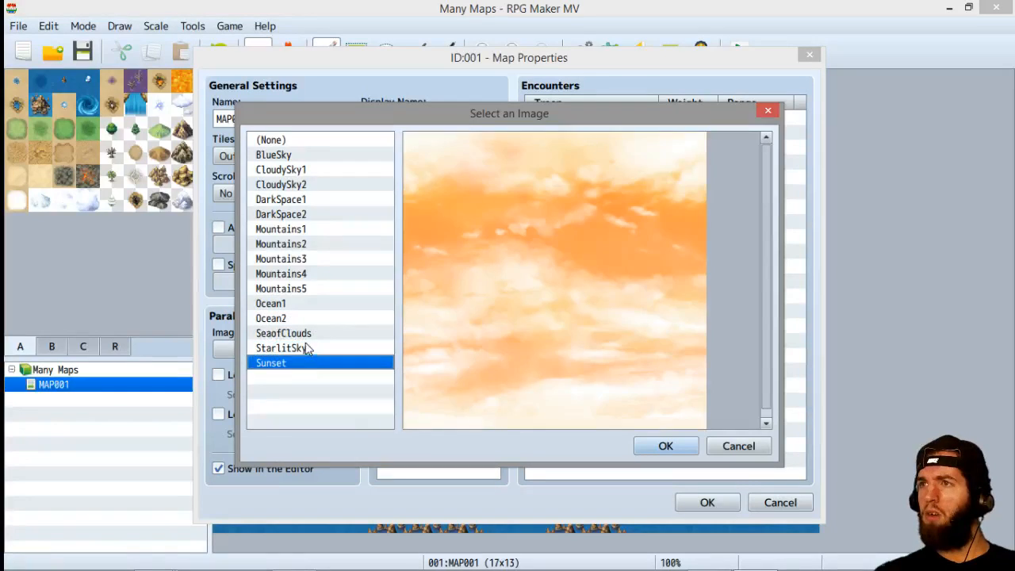
pyautogui.click(307, 347)
pyautogui.click(298, 229)
pyautogui.click(295, 203)
pyautogui.click(295, 183)
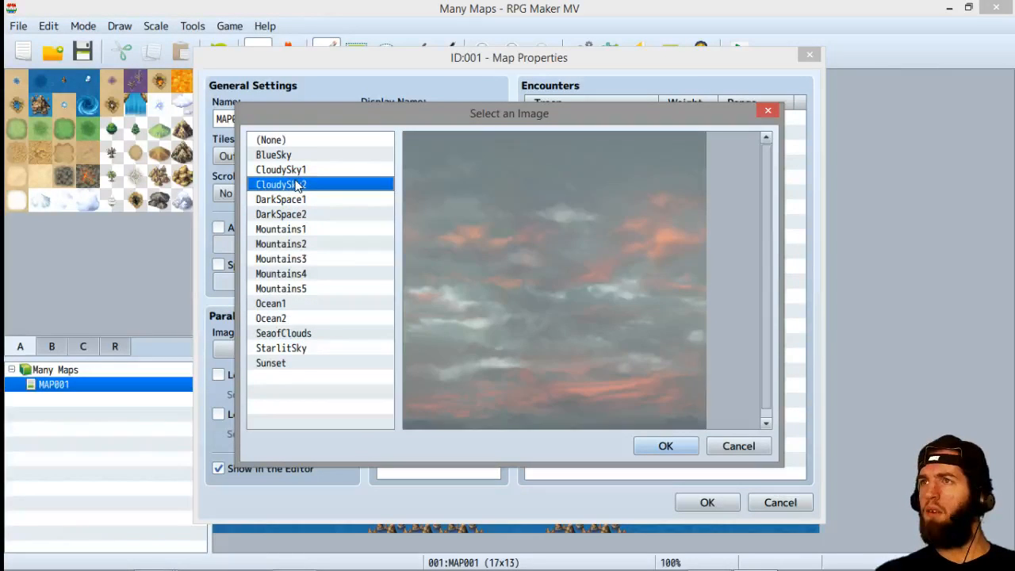
pyautogui.click(309, 170)
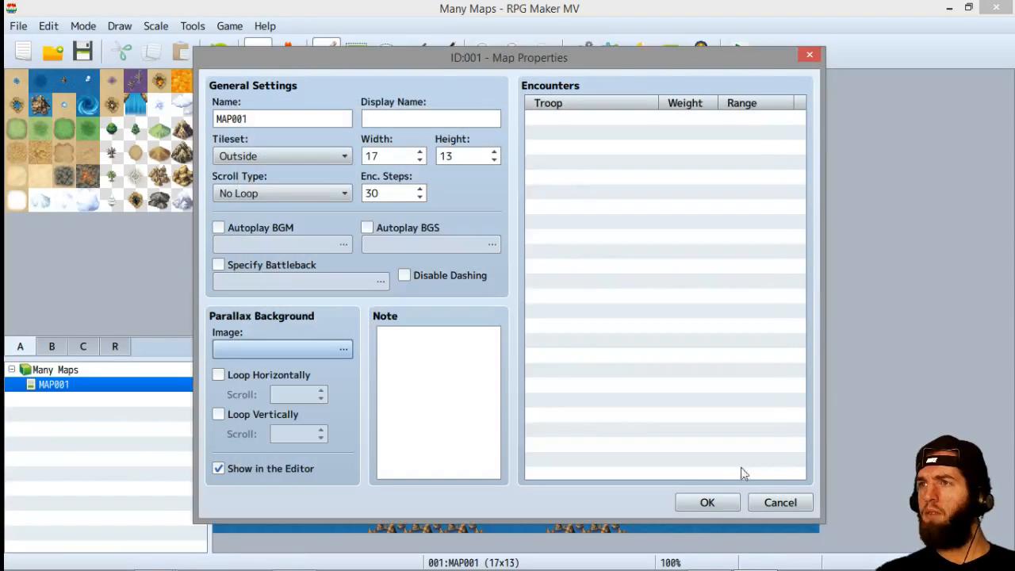
pyautogui.click(778, 503)
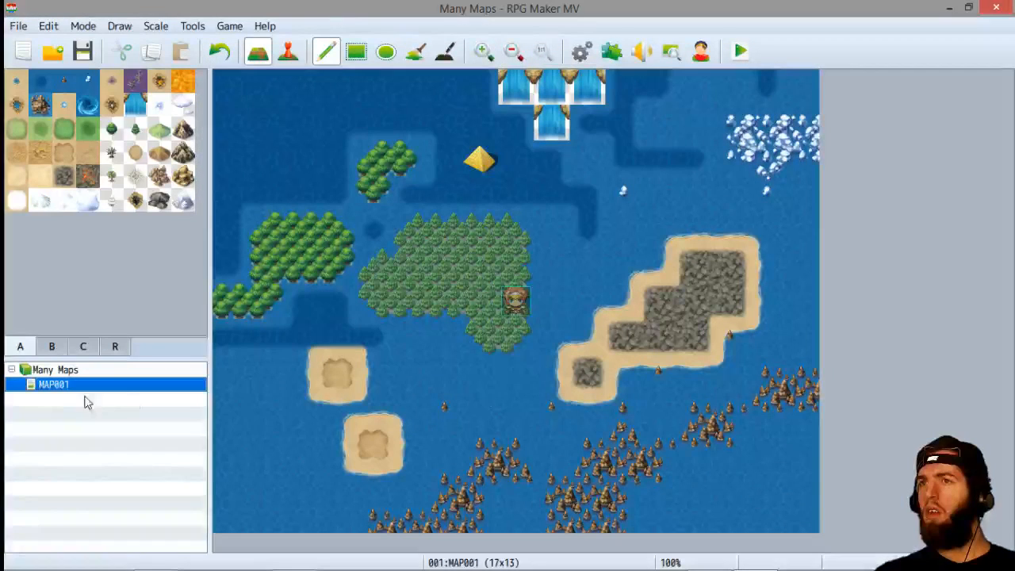
# Change MAP001's tileset to Outside and apply the map properties
pyautogui.rightClick(75, 385)
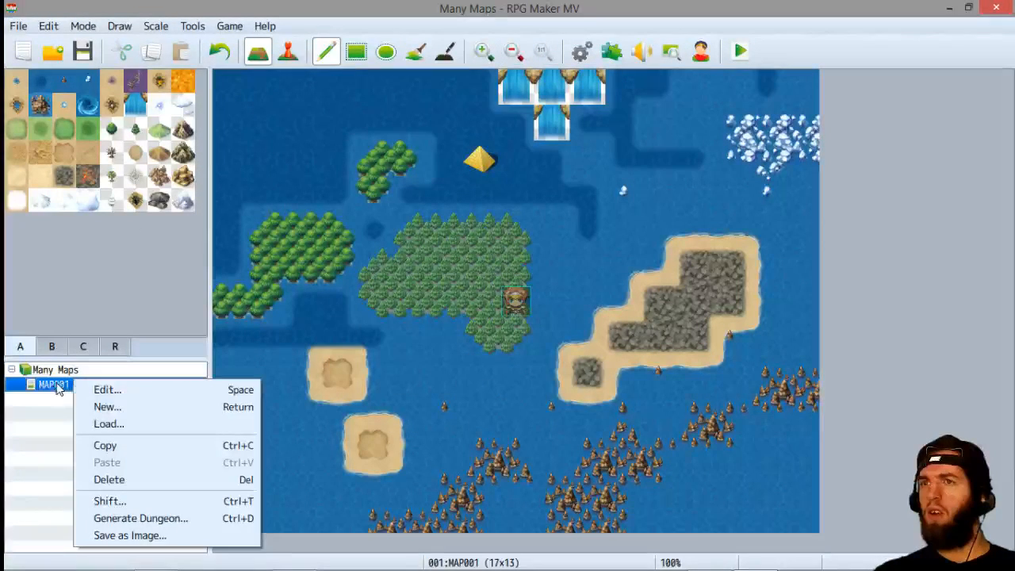
pyautogui.click(107, 390)
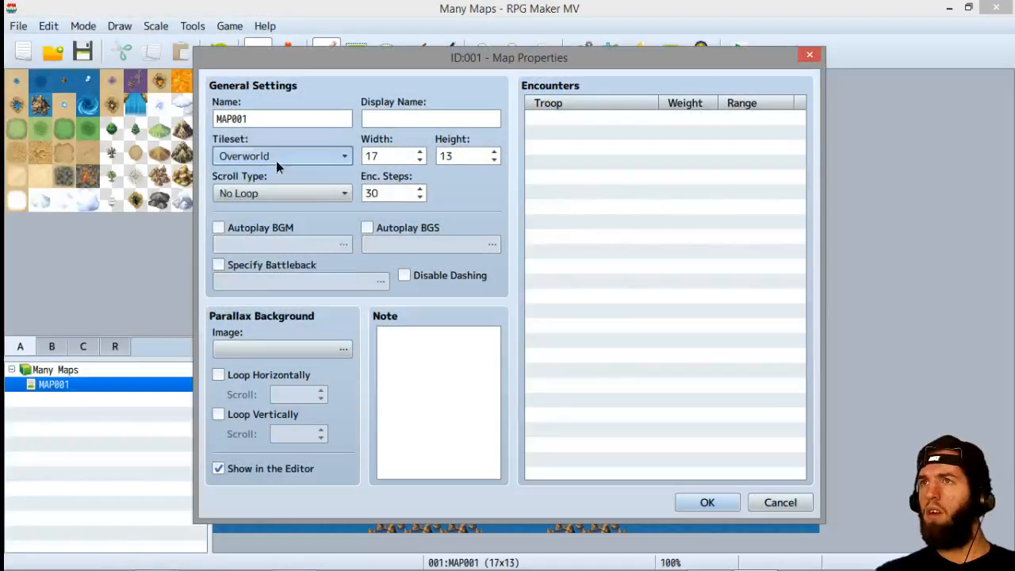
pyautogui.click(276, 160)
pyautogui.click(261, 190)
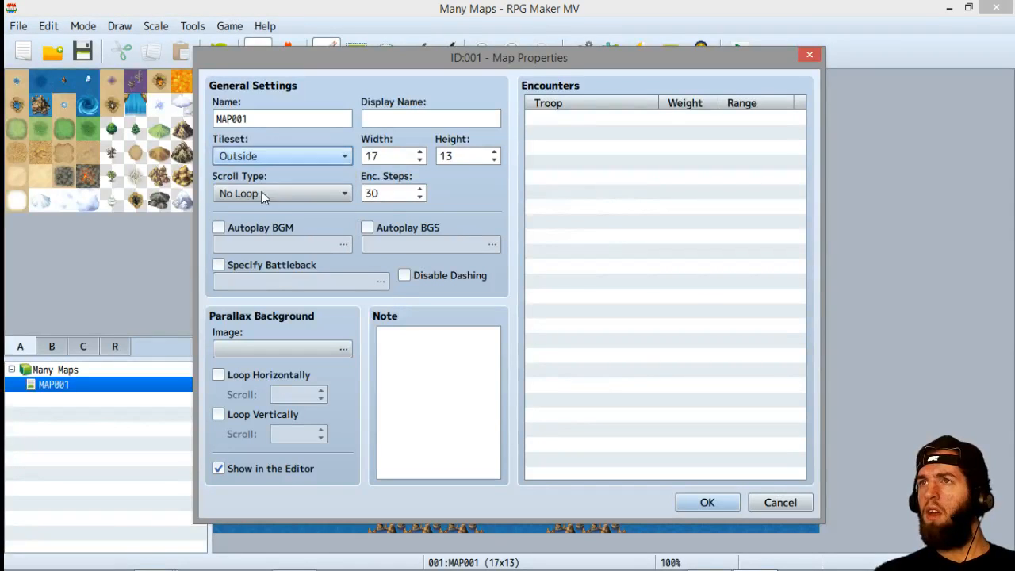
pyautogui.click(706, 502)
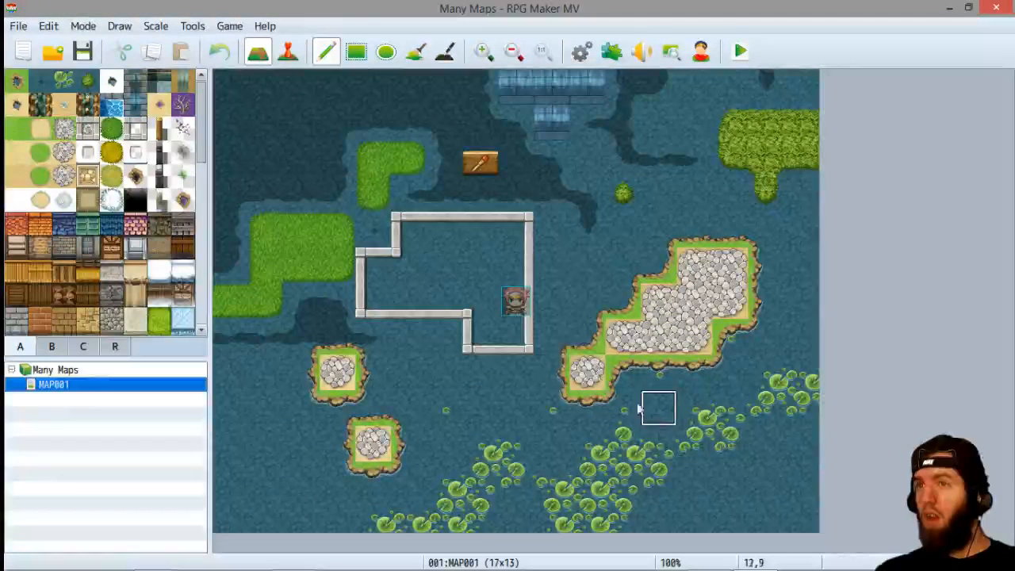
# Cover the whole of MAP001 with the Meadow ground tile
pyautogui.click(16, 128)
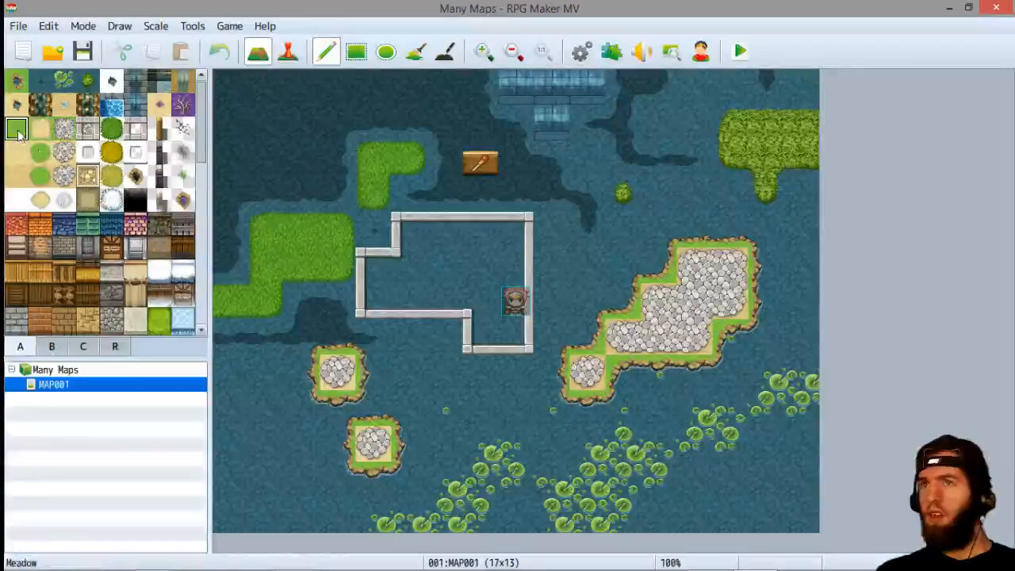
pyautogui.moveTo(787, 524)
pyautogui.mouseDown()
pyautogui.moveTo(680, 294)
pyautogui.moveTo(793, 140)
pyautogui.moveTo(574, 220)
pyautogui.moveTo(444, 88)
pyautogui.mouseUp()
pyautogui.moveTo(230, 222)
pyautogui.mouseDown()
pyautogui.moveTo(269, 119)
pyautogui.moveTo(690, 88)
pyautogui.moveTo(318, 166)
pyautogui.moveTo(374, 231)
pyautogui.moveTo(309, 401)
pyautogui.moveTo(334, 274)
pyautogui.moveTo(392, 167)
pyautogui.moveTo(391, 281)
pyautogui.moveTo(481, 341)
pyautogui.moveTo(270, 540)
pyautogui.moveTo(339, 544)
pyautogui.moveTo(362, 481)
pyautogui.moveTo(378, 499)
pyautogui.moveTo(693, 468)
pyautogui.moveTo(639, 451)
pyautogui.moveTo(731, 456)
pyautogui.moveTo(539, 530)
pyautogui.moveTo(770, 503)
pyautogui.moveTo(761, 295)
pyautogui.moveTo(736, 258)
pyautogui.moveTo(535, 403)
pyautogui.moveTo(490, 346)
pyautogui.mouseUp()
pyautogui.moveTo(864, 169)
pyautogui.mouseDown()
pyautogui.moveTo(793, 163)
pyautogui.moveTo(731, 229)
pyautogui.moveTo(830, 204)
pyautogui.mouseUp()
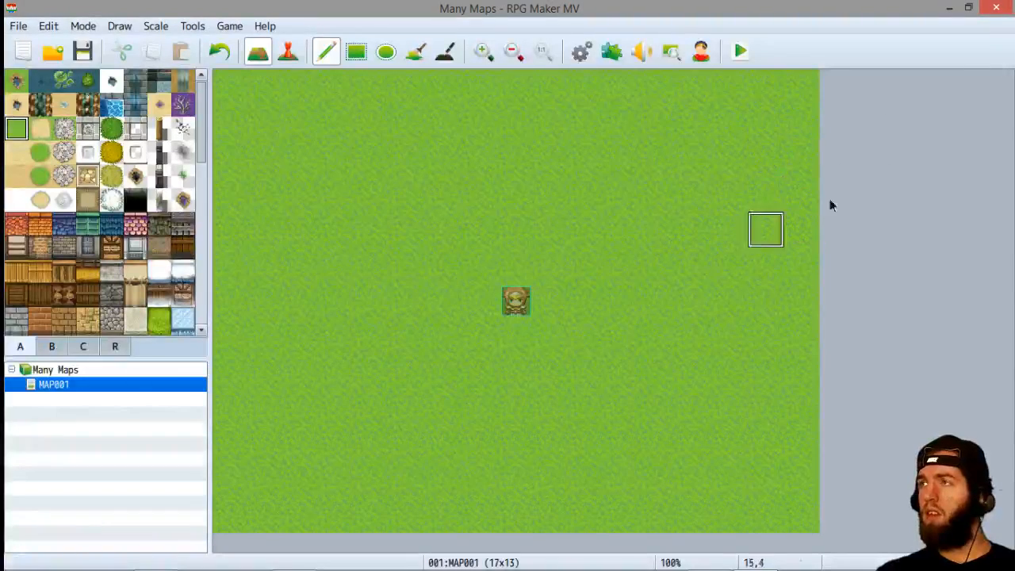
# Examine the meadow map at several zoom levels, zooming out and back in
pyautogui.rightClick(72, 391)
pyautogui.click(512, 66)
pyautogui.click(512, 52)
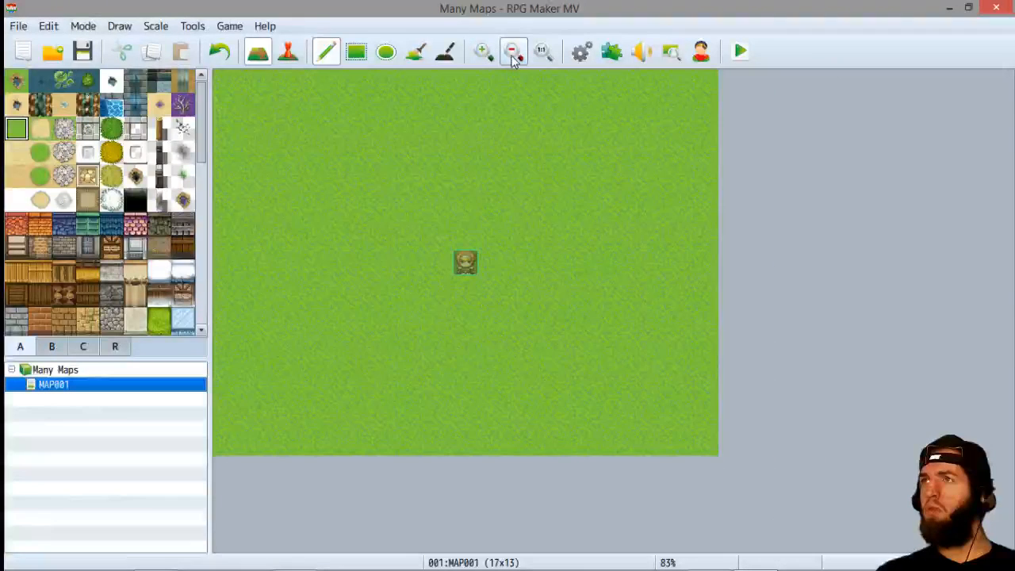
pyautogui.click(512, 53)
pyautogui.click(512, 53)
pyautogui.click(483, 52)
pyautogui.click(512, 53)
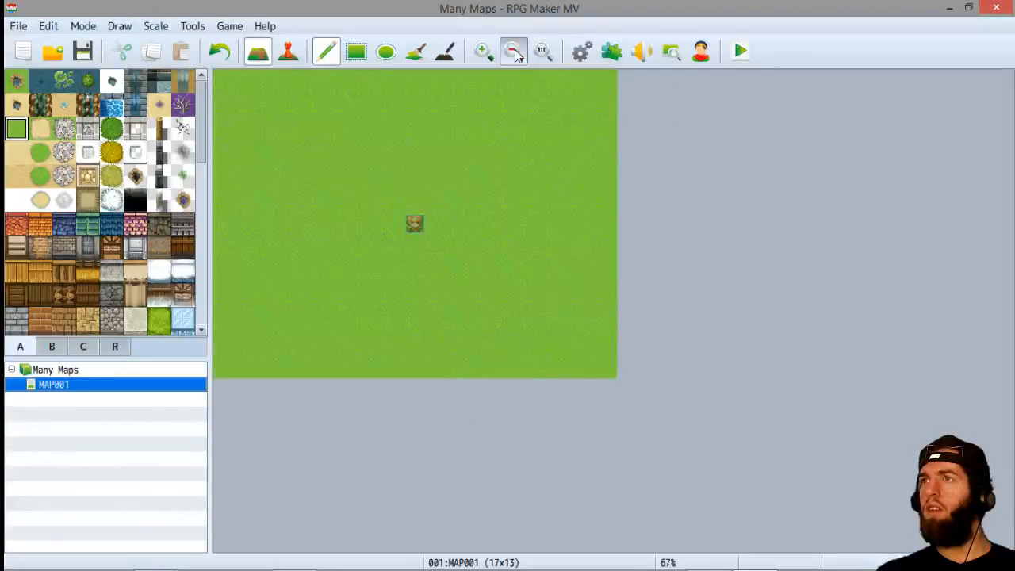
pyautogui.click(513, 52)
pyautogui.click(513, 52)
pyautogui.click(487, 59)
pyautogui.click(487, 59)
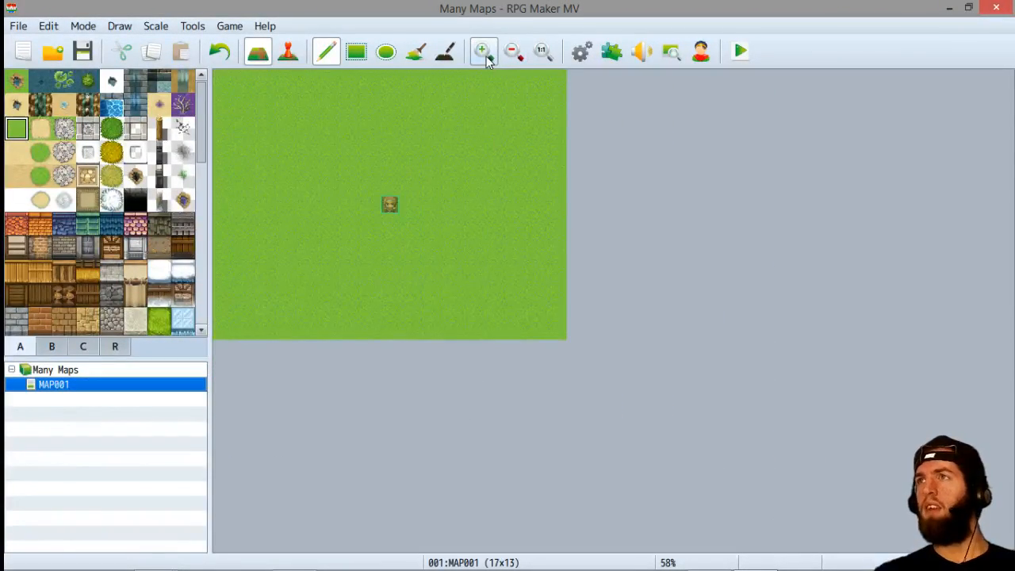
# Place rows of overlapping conifer Tree tiles along the west side of the meadow map
pyautogui.click(481, 53)
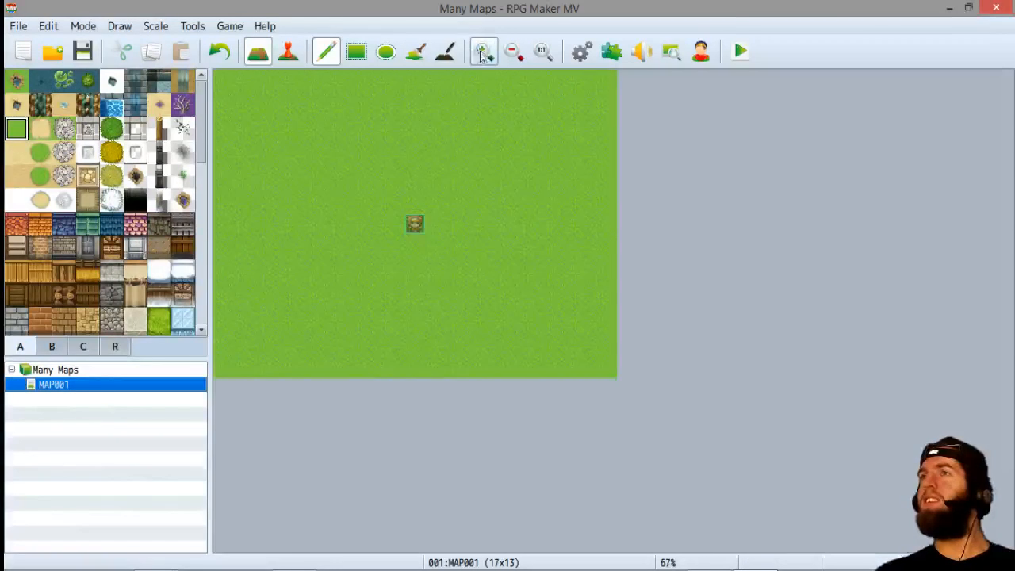
pyautogui.click(481, 54)
pyautogui.click(481, 53)
pyautogui.click(481, 53)
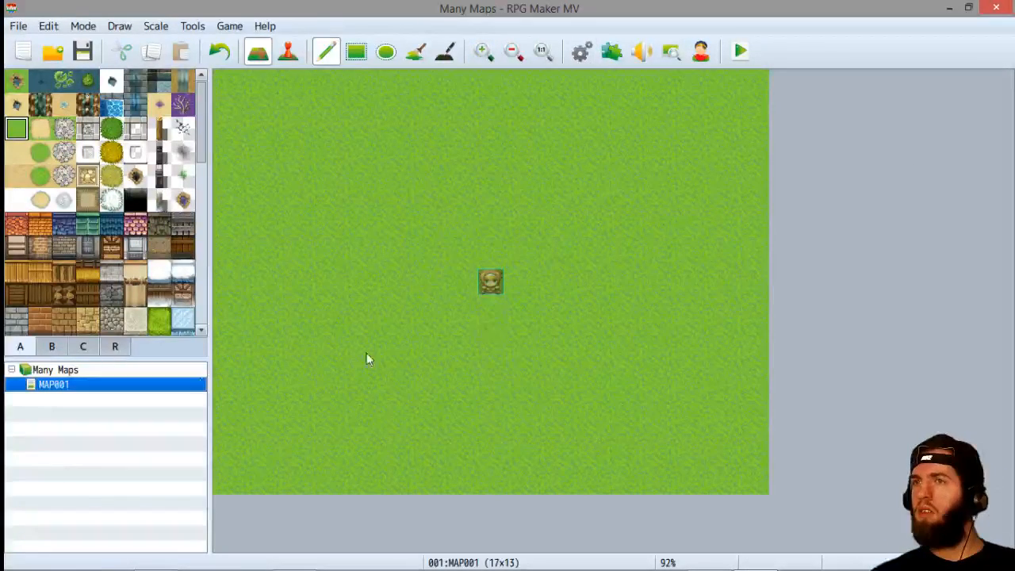
pyautogui.moveTo(203, 113); pyautogui.dragTo(203, 109)
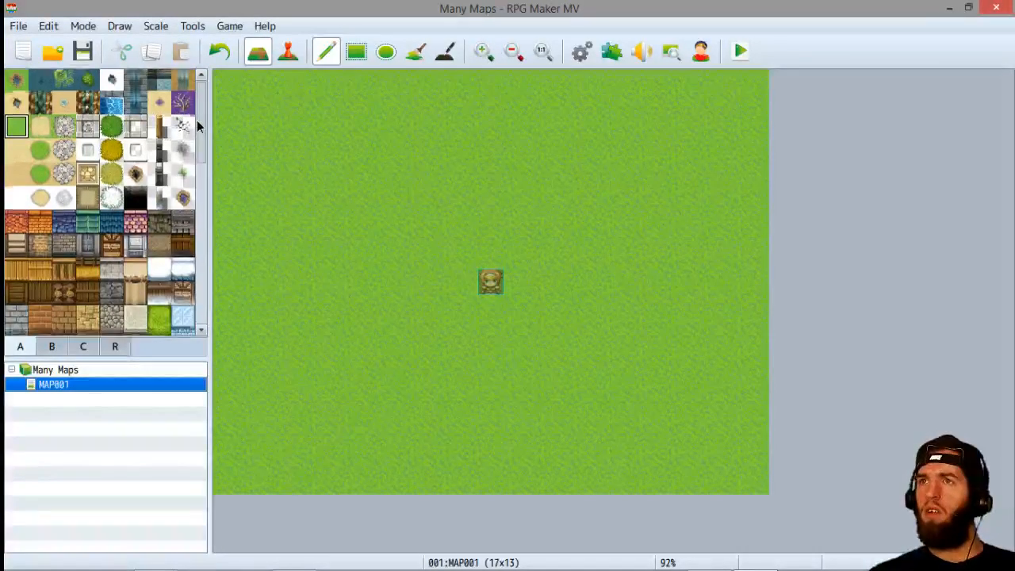
pyautogui.moveTo(199, 113); pyautogui.dragTo(203, 168)
pyautogui.click(51, 346)
pyautogui.moveTo(126, 181); pyautogui.dragTo(140, 196)
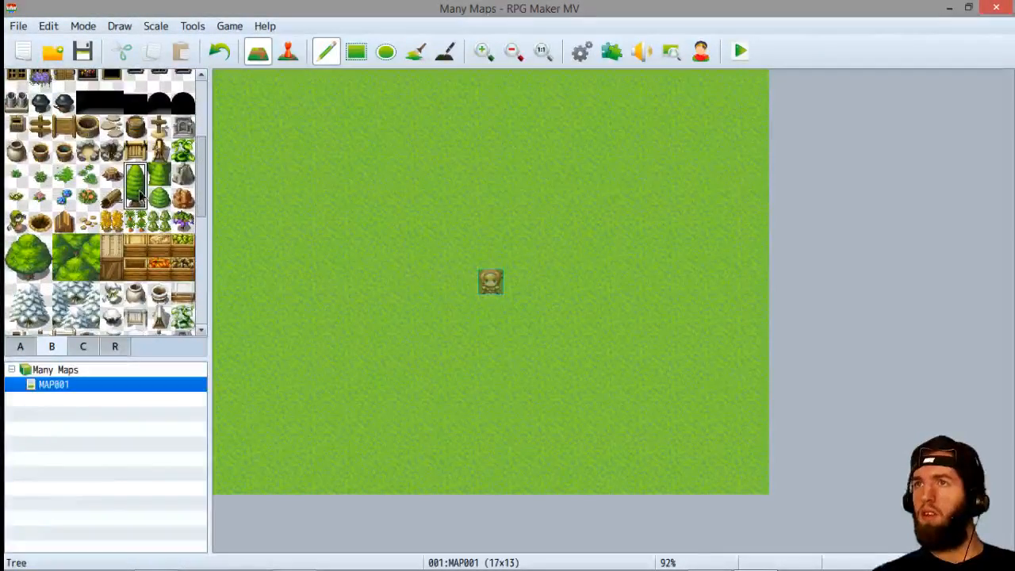
pyautogui.moveTo(235, 238)
pyautogui.mouseDown()
pyautogui.moveTo(278, 278)
pyautogui.moveTo(226, 296)
pyautogui.moveTo(263, 258)
pyautogui.mouseUp()
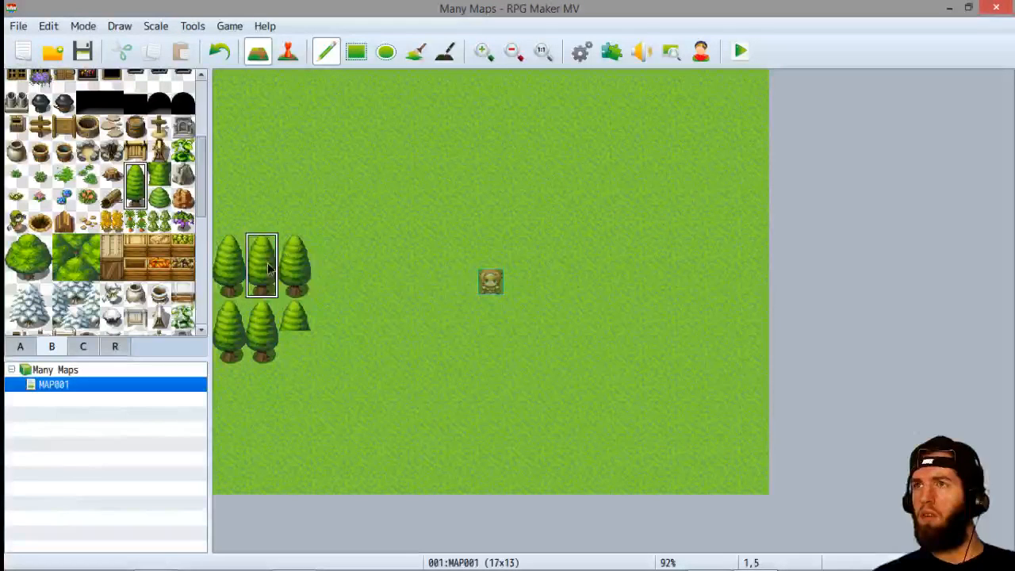
pyautogui.click(293, 297)
pyautogui.click(295, 313)
pyautogui.click(268, 289)
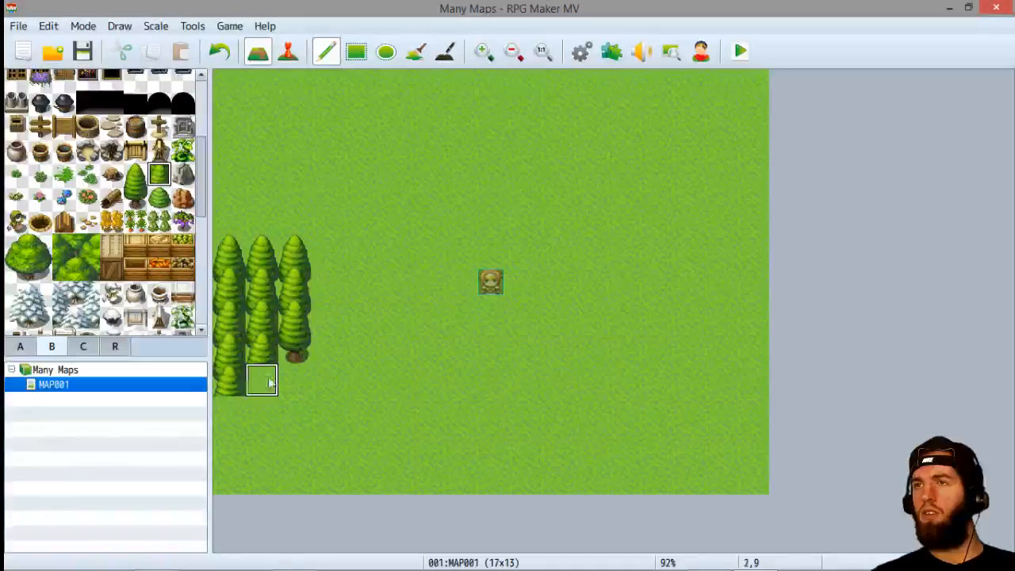
# Try extending the conifer block with the solid treetop tile and more trees, and clear them back to meadow
pyautogui.moveTo(268, 326)
pyautogui.mouseDown()
pyautogui.moveTo(253, 324)
pyautogui.moveTo(268, 386)
pyautogui.moveTo(289, 277)
pyautogui.moveTo(269, 318)
pyautogui.mouseUp()
pyautogui.moveTo(139, 178); pyautogui.dragTo(139, 198)
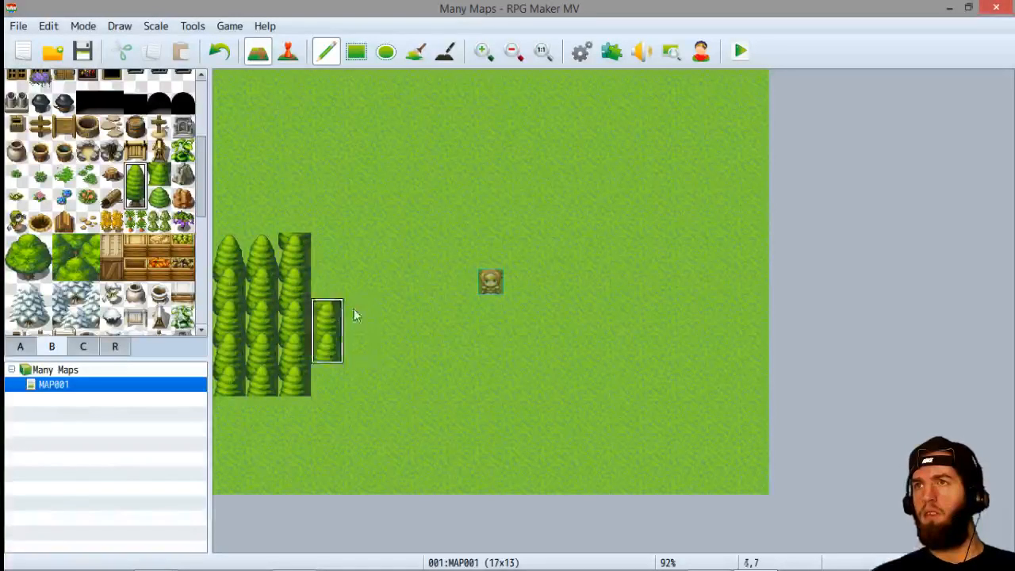
pyautogui.rightClick(354, 309)
pyautogui.moveTo(295, 247)
pyautogui.mouseDown()
pyautogui.moveTo(326, 222)
pyautogui.moveTo(255, 234)
pyautogui.moveTo(241, 263)
pyautogui.moveTo(261, 412)
pyautogui.mouseUp()
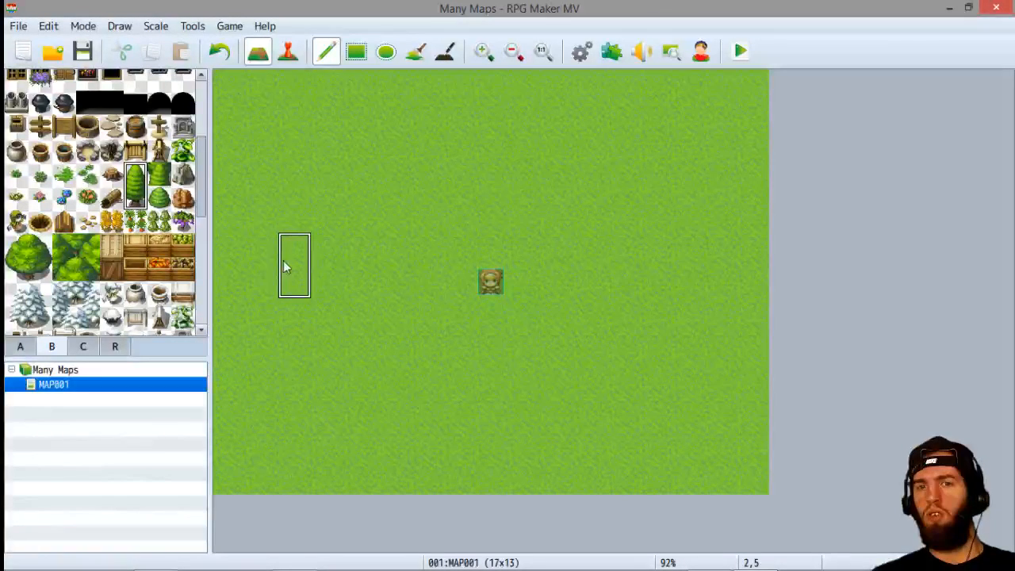
# Place a vertical column of overlapping Tree tiles in the map's third column from the west
pyautogui.click(286, 263)
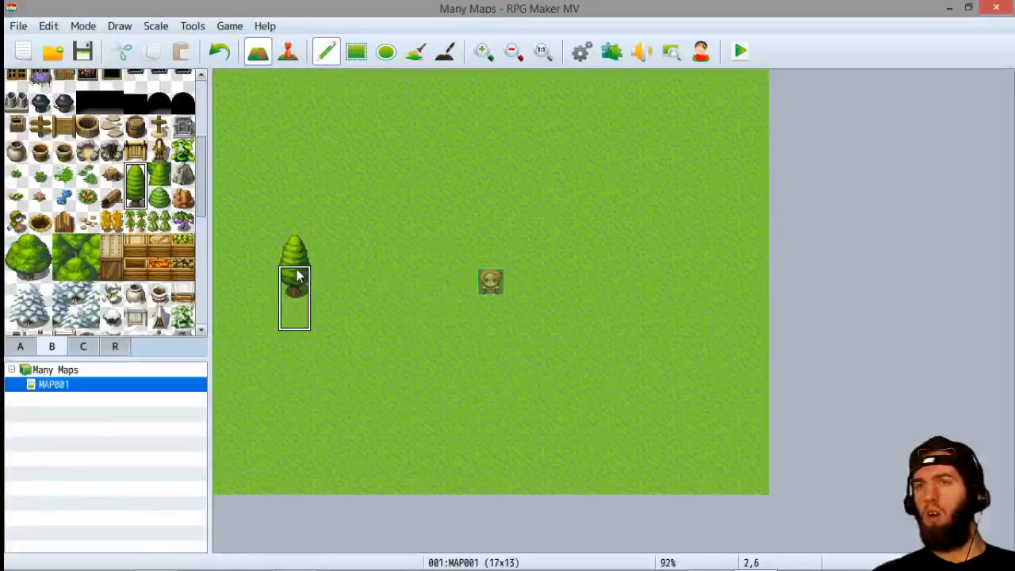
pyautogui.click(299, 275)
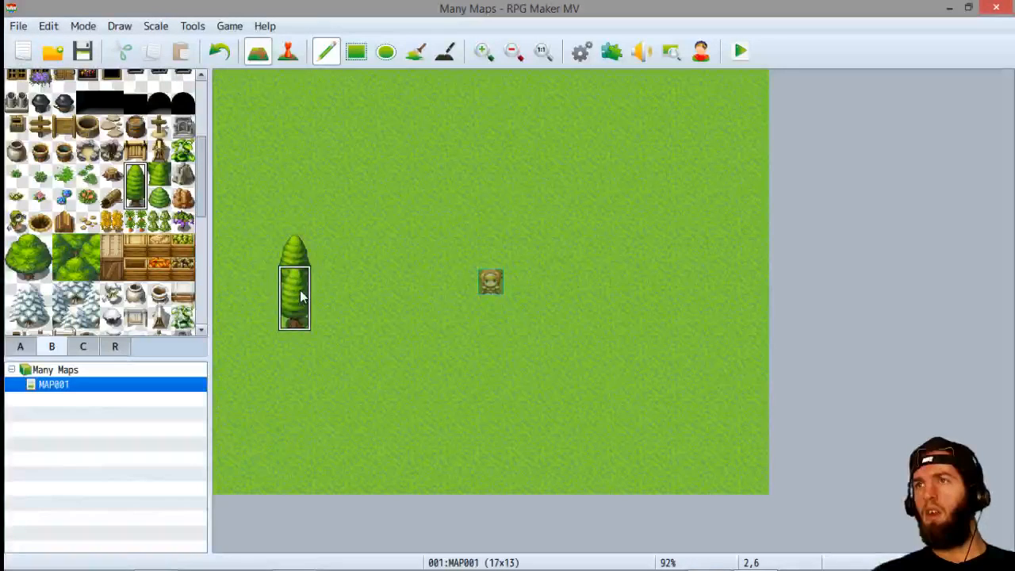
pyautogui.click(297, 314)
pyautogui.click(298, 343)
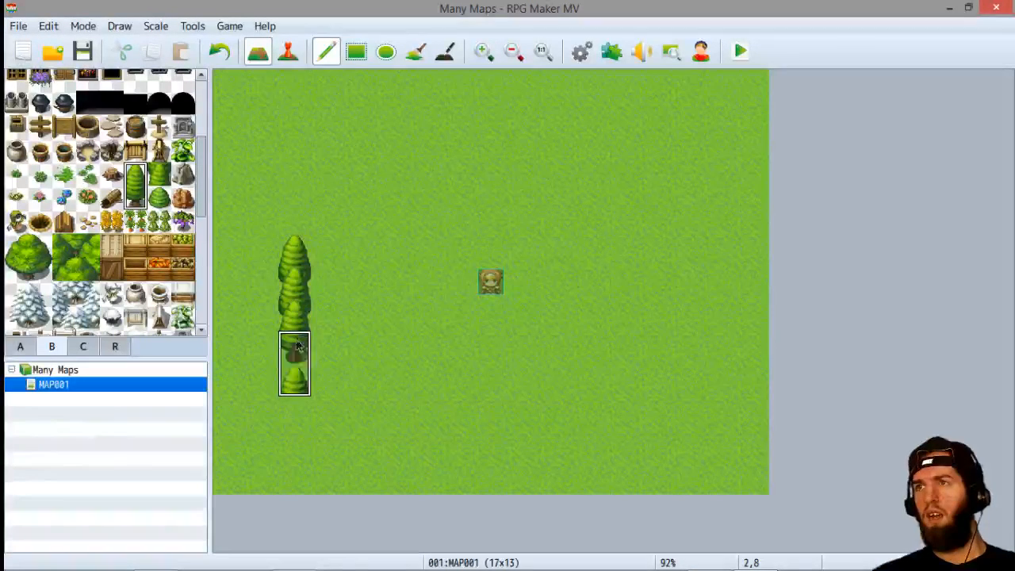
pyautogui.click(299, 384)
pyautogui.click(300, 436)
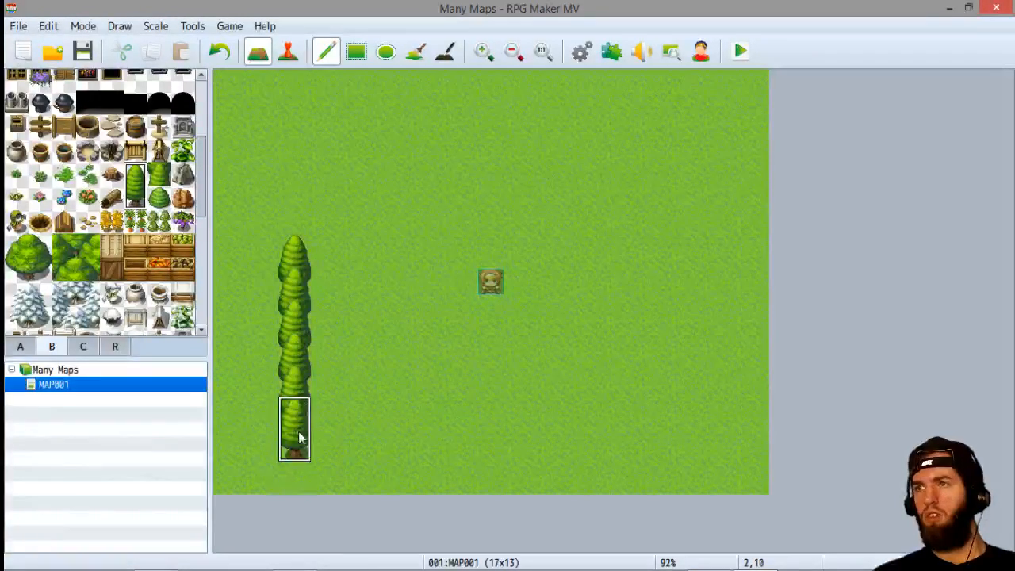
# Surround the tree column with several rows of Tree tiles across the southwest part of the map
pyautogui.moveTo(270, 254)
pyautogui.mouseDown()
pyautogui.moveTo(266, 421)
pyautogui.moveTo(359, 428)
pyautogui.moveTo(458, 396)
pyautogui.moveTo(326, 396)
pyautogui.moveTo(295, 270)
pyautogui.moveTo(262, 333)
pyautogui.moveTo(264, 298)
pyautogui.mouseUp()
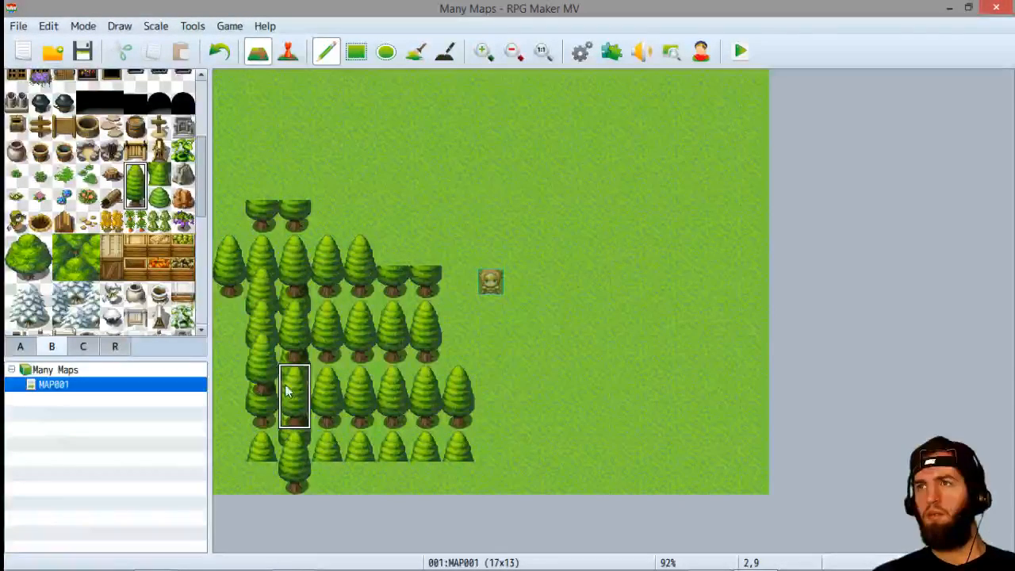
pyautogui.moveTo(268, 389)
pyautogui.mouseDown()
pyautogui.moveTo(265, 419)
pyautogui.moveTo(419, 419)
pyautogui.mouseUp()
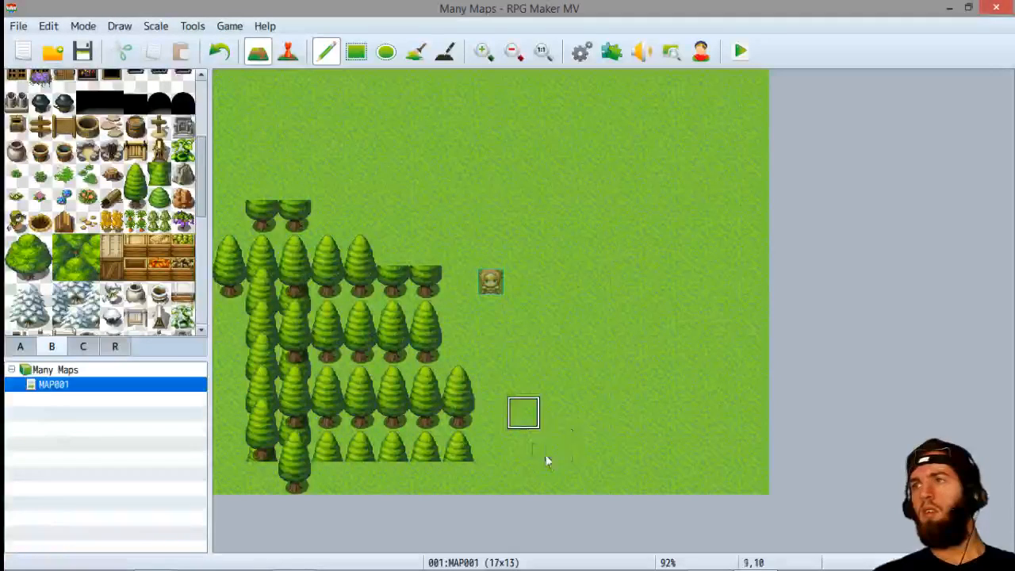
pyautogui.moveTo(454, 463); pyautogui.dragTo(308, 438)
# Undo all the tree placements until only the plain meadow is left
pyautogui.hotkey('ctrl', 'z')
pyautogui.hotkey('ctrl', 'z')
pyautogui.hotkey('ctrl', 'z')
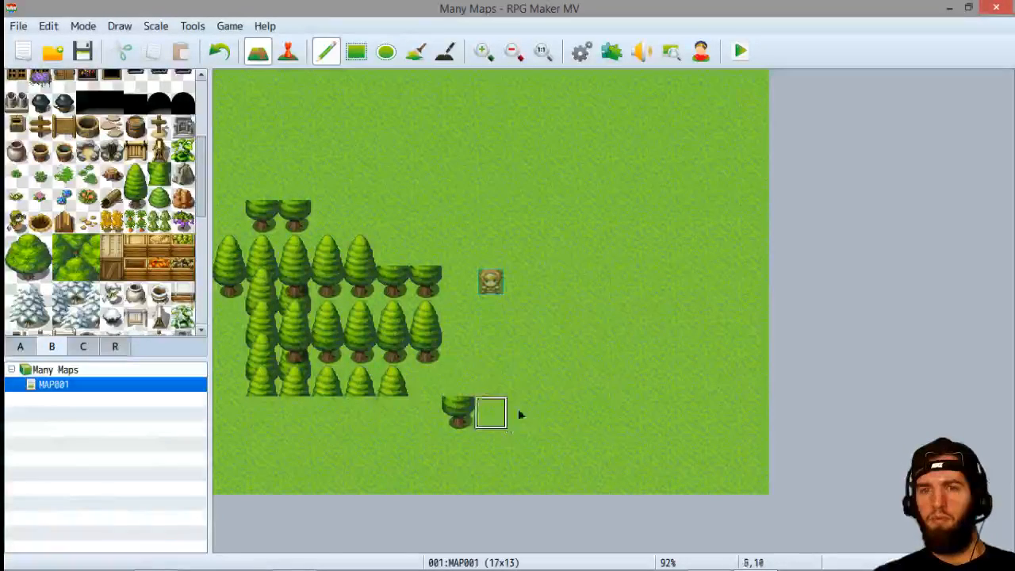
pyautogui.hotkey('ctrl', 'z')
pyautogui.hotkey('ctrl', 'z')
pyautogui.hotkey('ctrl', 'z')
pyautogui.hotkey('ctrl', 'z')
pyautogui.hotkey('ctrl', 'z')
pyautogui.hotkey('ctrl', 'z')
pyautogui.hotkey('ctrl', 'z')
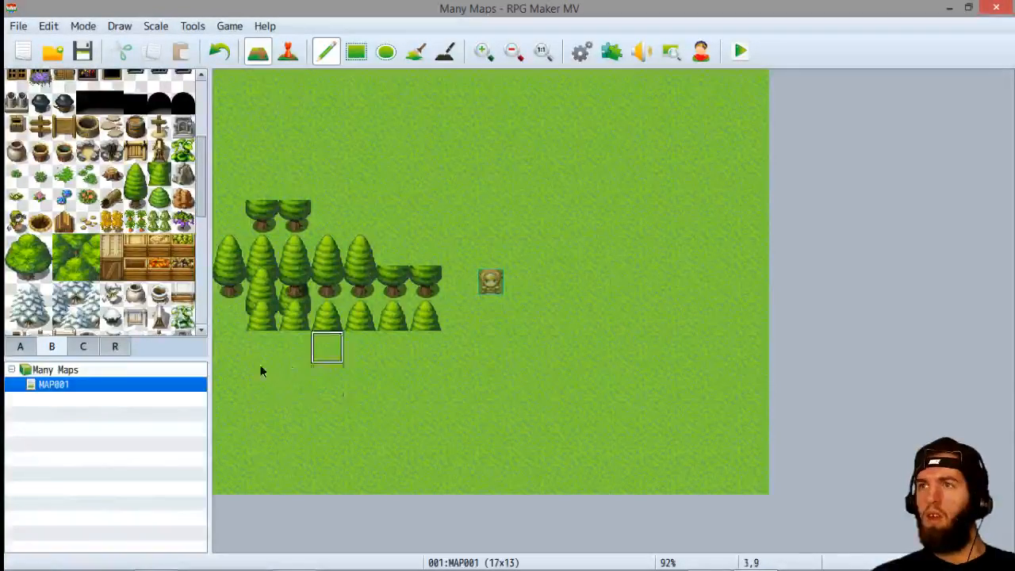
pyautogui.hotkey('ctrl', 'z')
pyautogui.hotkey('ctrl', 'z')
pyautogui.hotkey('ctrl', 'z')
pyautogui.hotkey('ctrl', 'z')
pyautogui.hotkey('ctrl', 'z')
pyautogui.hotkey('ctrl', 'z')
pyautogui.hotkey('ctrl', 'z')
pyautogui.hotkey('ctrl', 'z')
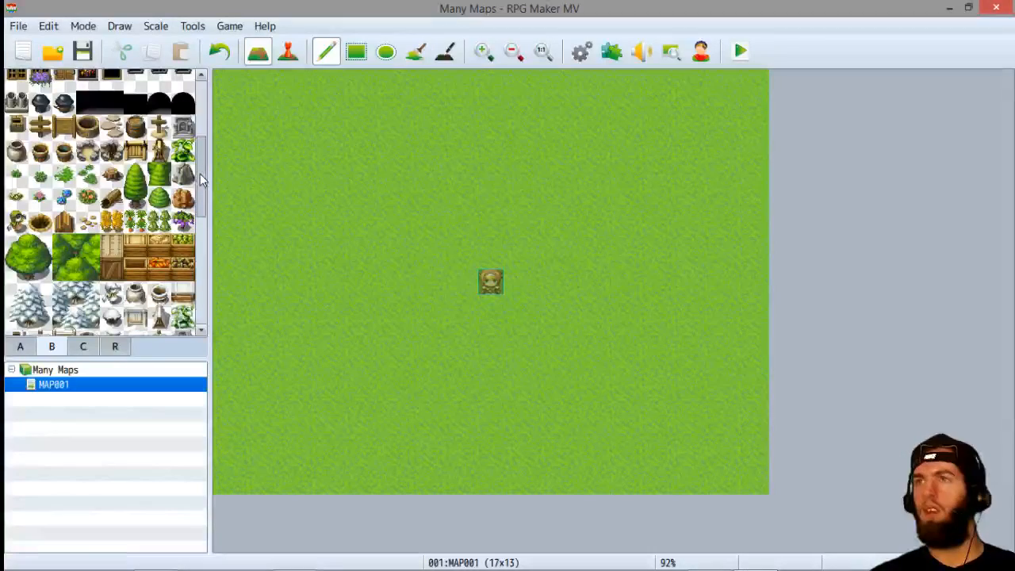
# Try the tall dark Fissures C opening on the open meadow and undo it
pyautogui.moveTo(201, 170); pyautogui.dragTo(191, 264)
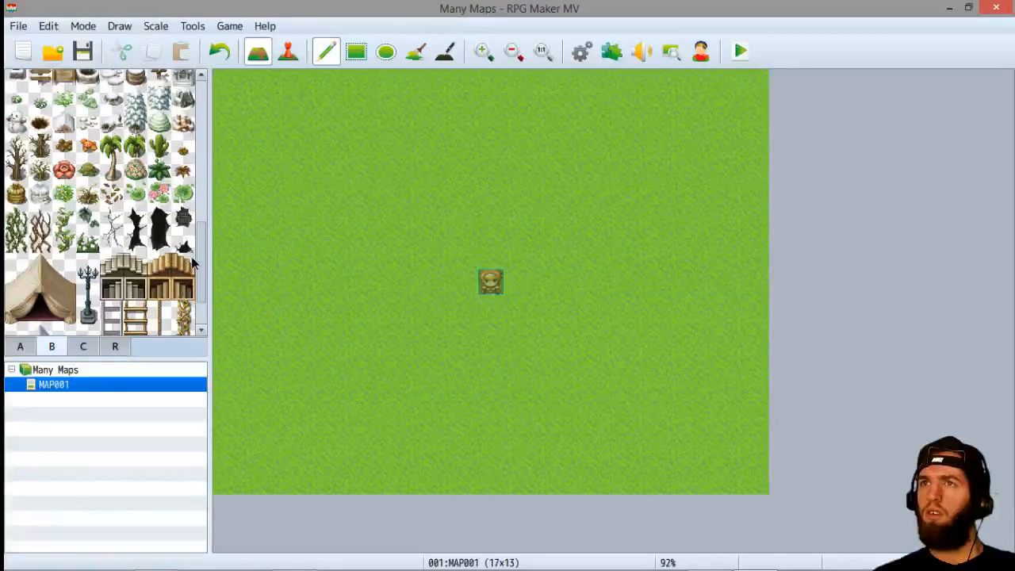
pyautogui.scroll(-2, 192, 262)
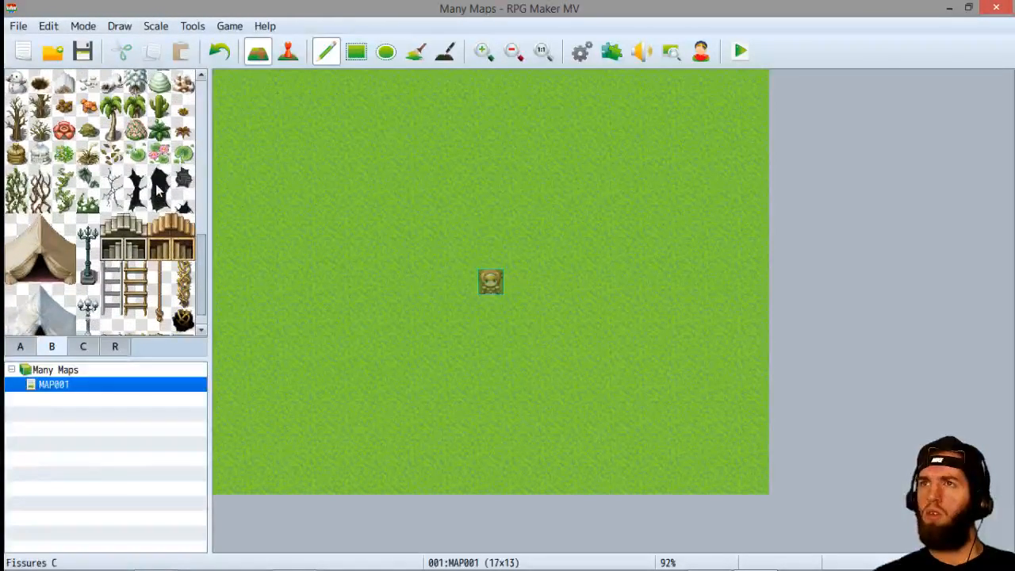
pyautogui.moveTo(198, 284)
pyautogui.mouseDown()
pyautogui.moveTo(197, 104)
pyautogui.moveTo(196, 271)
pyautogui.mouseUp()
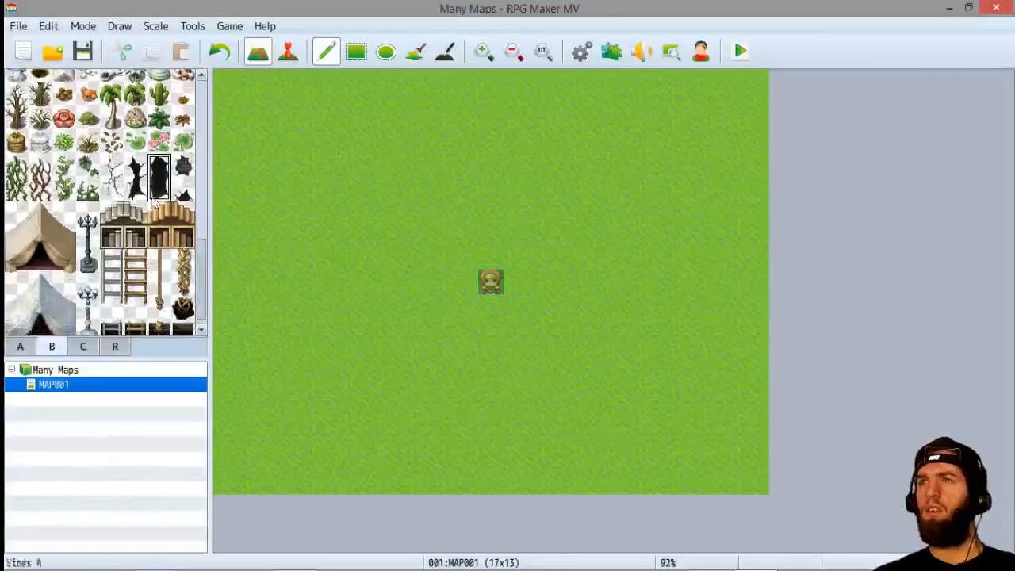
pyautogui.click(282, 269)
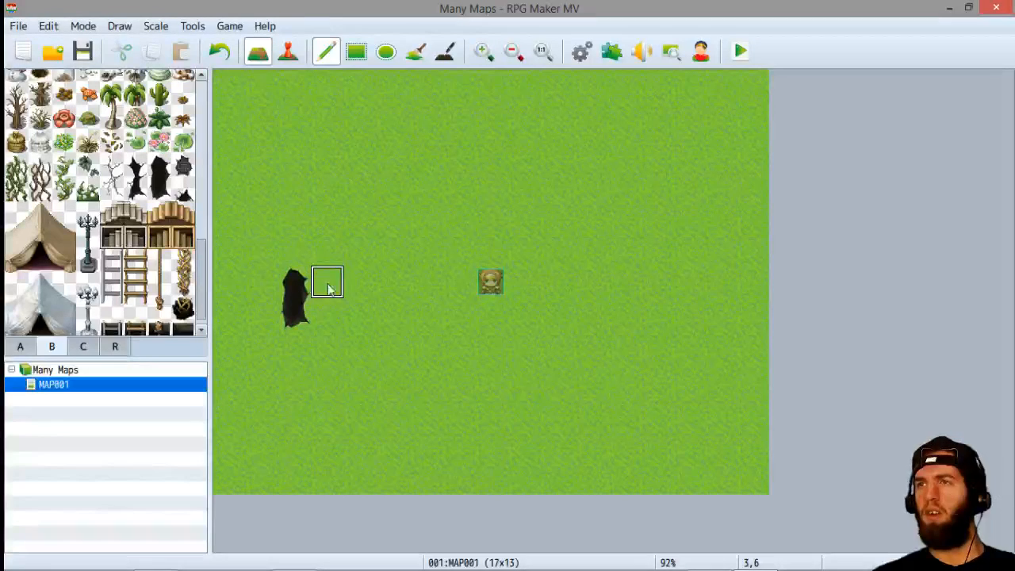
pyautogui.hotkey('ctrl', 'z')
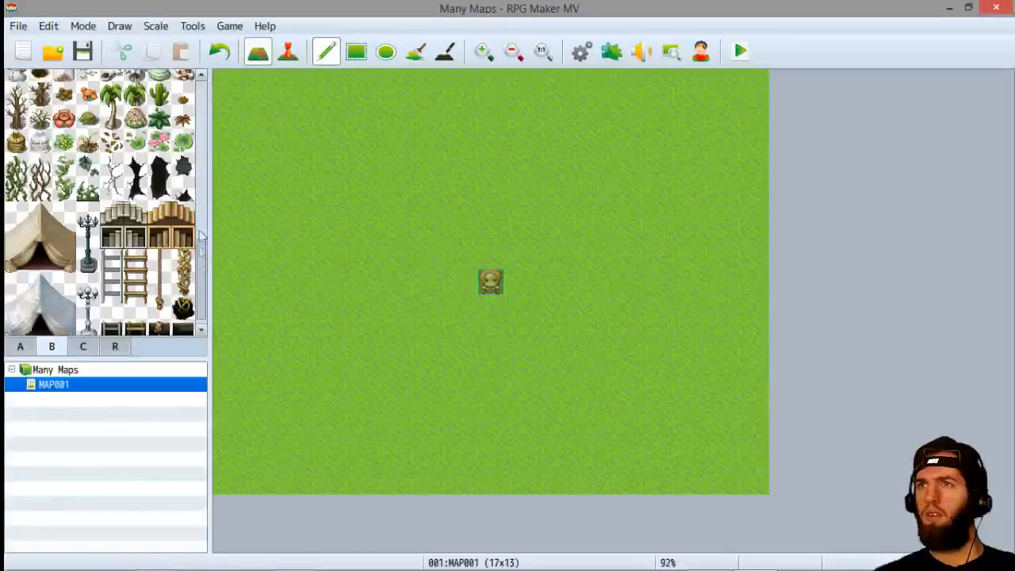
# Place the 3×5-tile dirt ledge with its cliff face on the meadow, starting at tile 3,3
pyautogui.moveTo(200, 285); pyautogui.dragTo(201, 288)
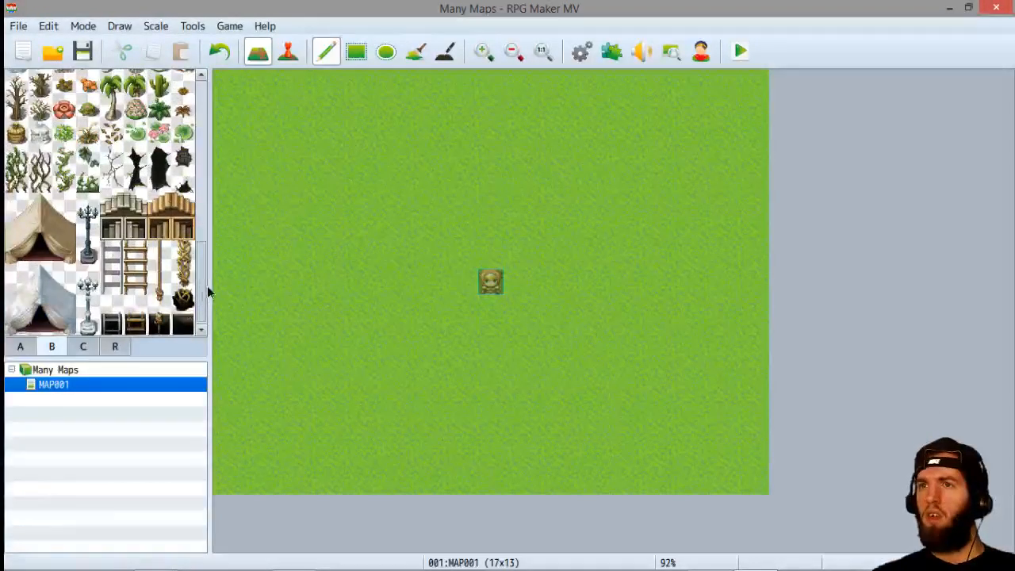
pyautogui.click(17, 347)
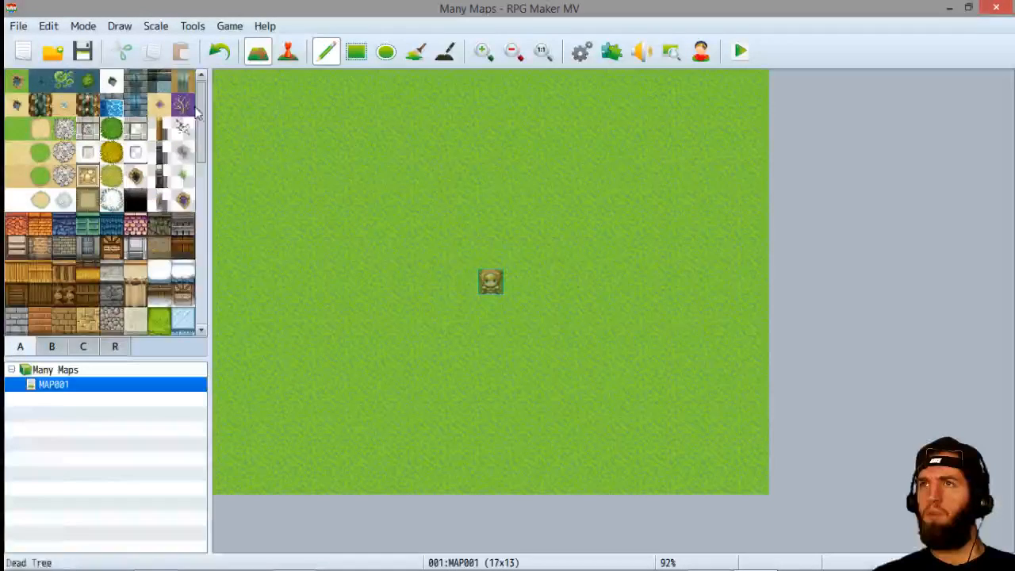
pyautogui.scroll(-5, 153, 312)
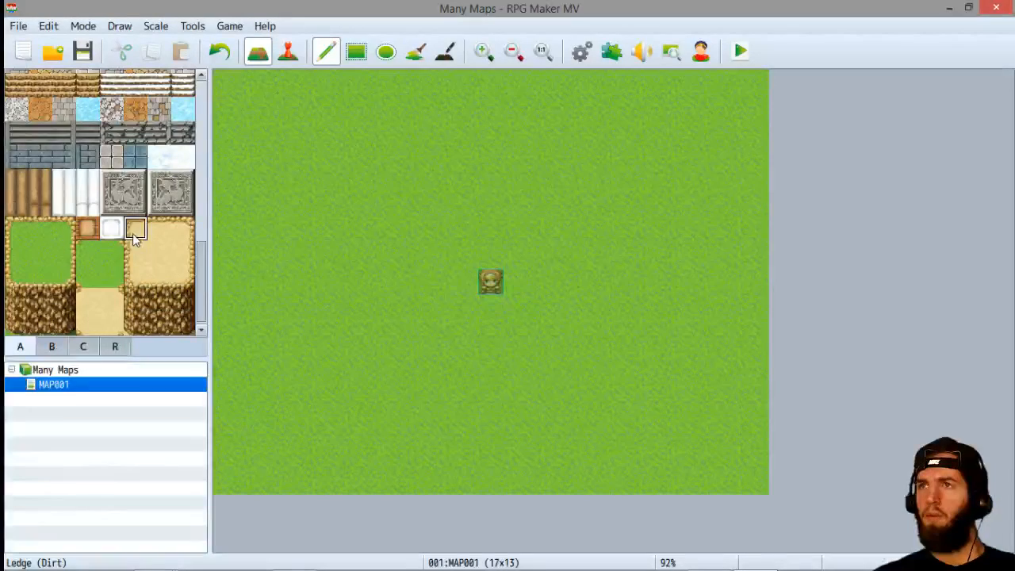
pyautogui.moveTo(132, 234); pyautogui.dragTo(184, 326)
pyautogui.click(322, 182)
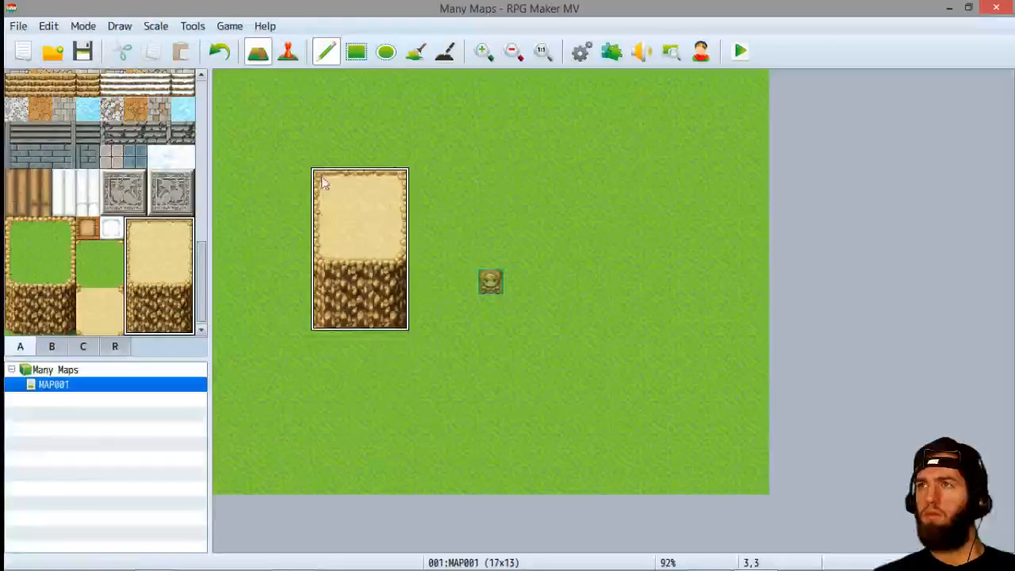
# Extend the cliff face southward and repaint it with the dirt cliff wall tile, three tiles wide and four high
pyautogui.rightClick(366, 337)
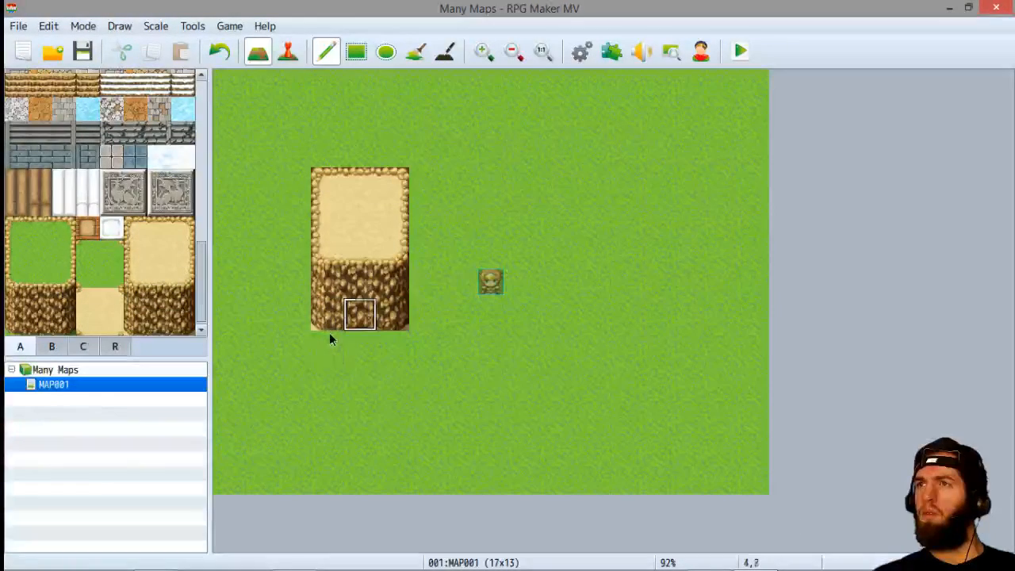
pyautogui.moveTo(331, 339); pyautogui.dragTo(389, 344)
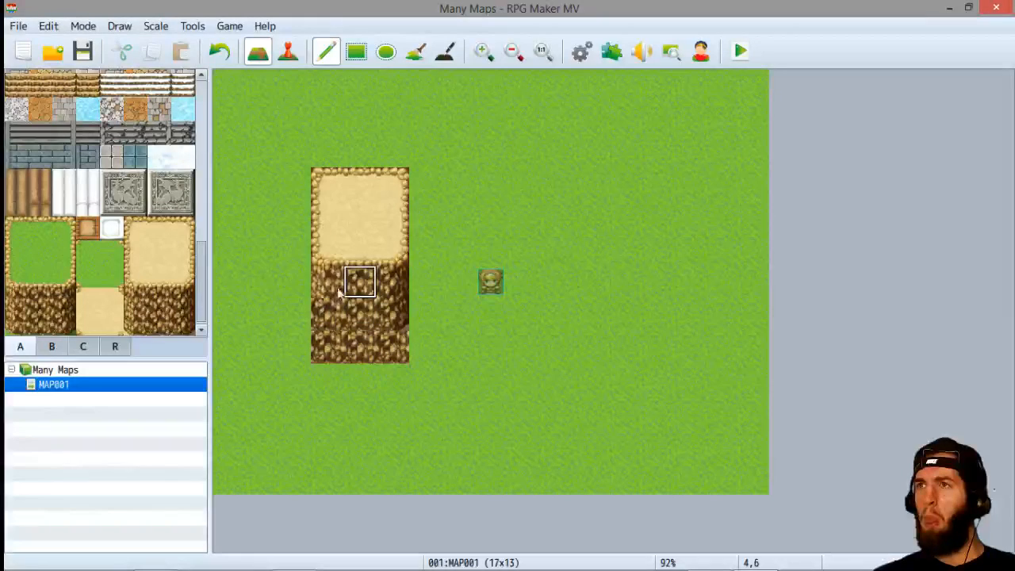
pyautogui.scroll(10, 156, 250)
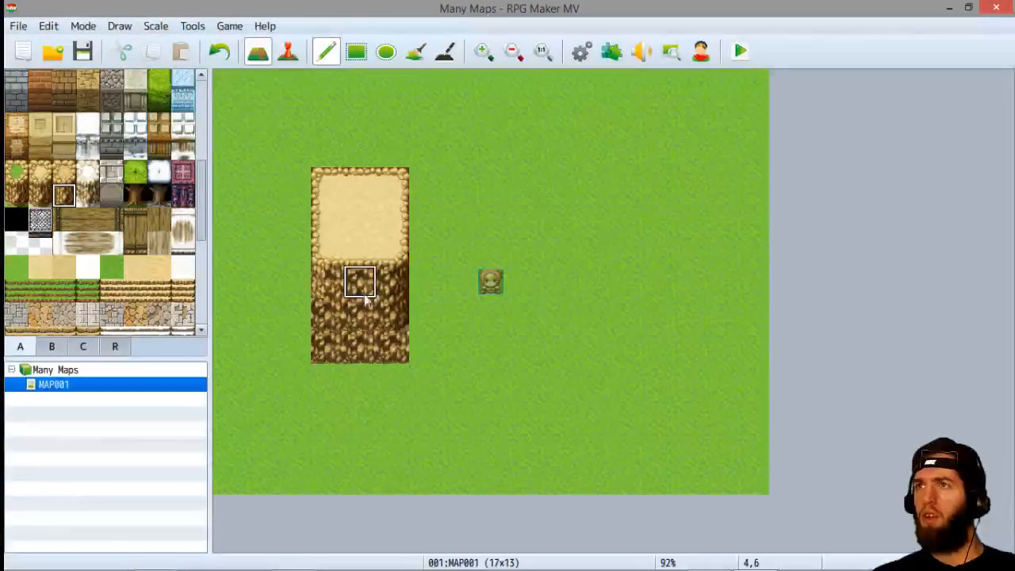
pyautogui.moveTo(333, 285)
pyautogui.mouseDown()
pyautogui.moveTo(362, 317)
pyautogui.moveTo(351, 282)
pyautogui.moveTo(392, 314)
pyautogui.moveTo(327, 346)
pyautogui.moveTo(389, 344)
pyautogui.moveTo(361, 289)
pyautogui.moveTo(357, 344)
pyautogui.moveTo(328, 376)
pyautogui.moveTo(373, 380)
pyautogui.moveTo(369, 294)
pyautogui.moveTo(374, 359)
pyautogui.mouseUp()
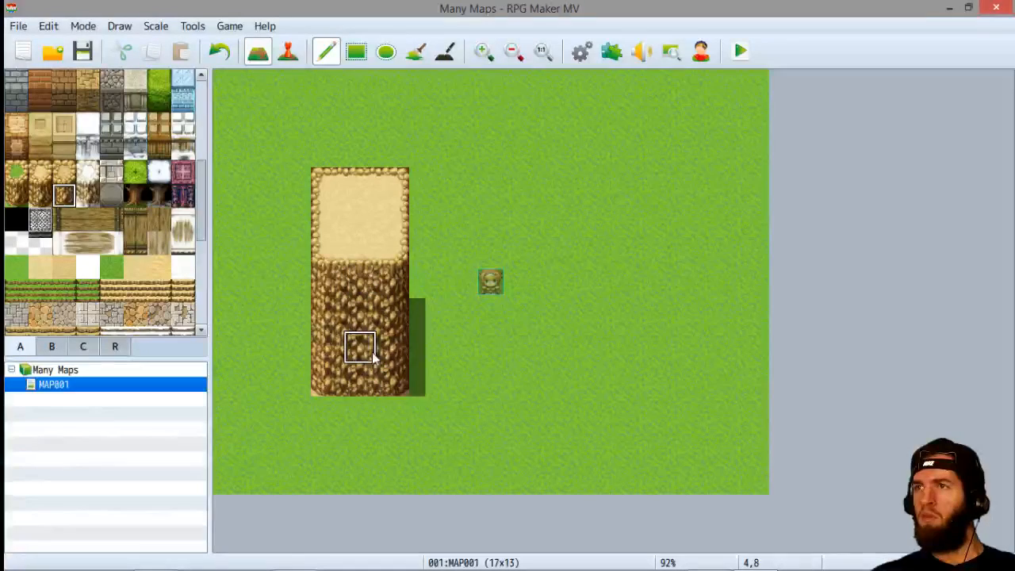
# Place the Fissures C opening as a cave entrance in the middle of the cliff's base
pyautogui.click(51, 345)
pyautogui.scroll(-5, 139, 226)
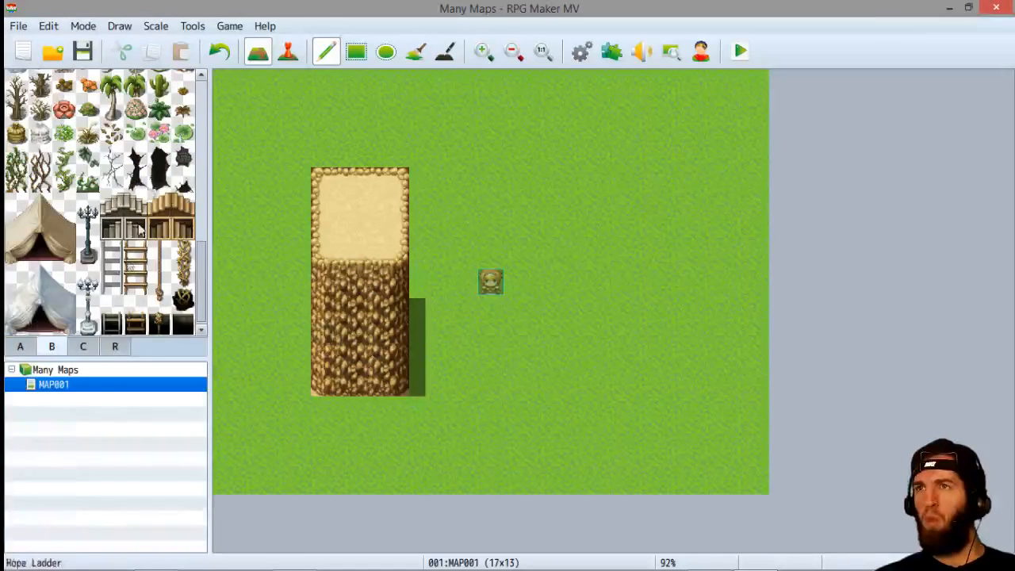
pyautogui.moveTo(159, 176); pyautogui.dragTo(159, 179)
pyautogui.click(358, 358)
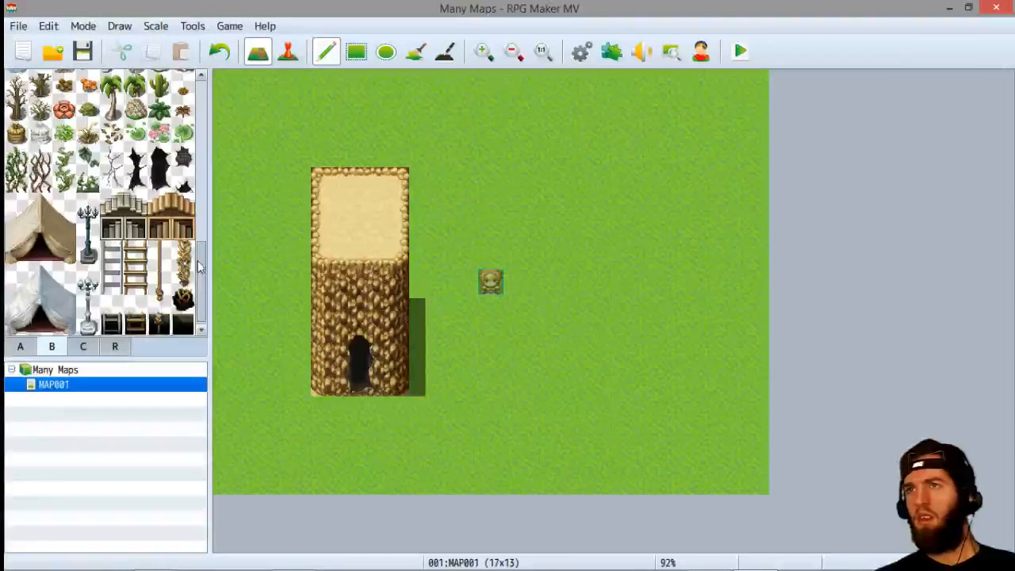
# Paint dirt cliff walls three tiles wide on both the west and east sides of the cave cliff
pyautogui.scroll(3, 200, 261)
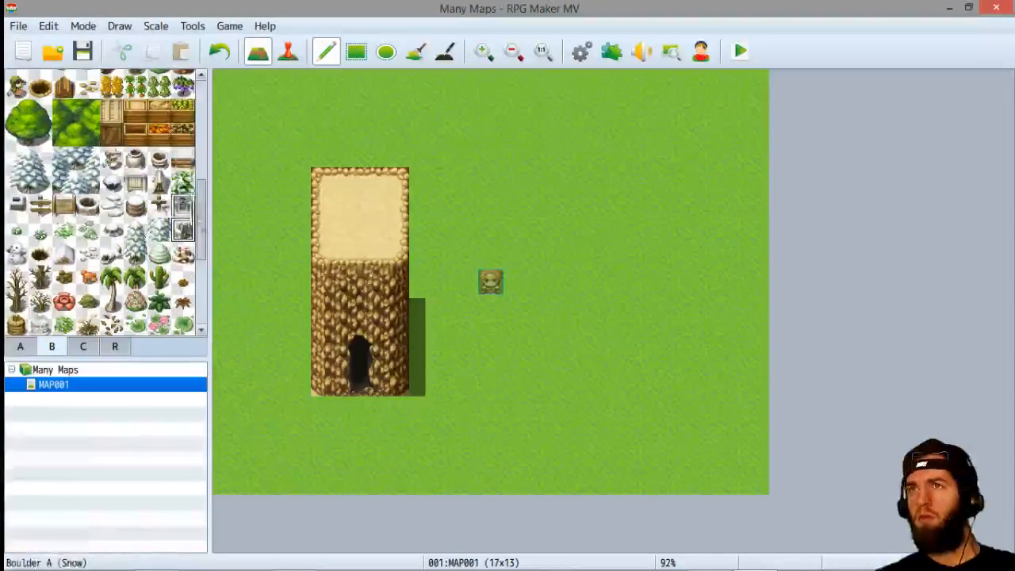
pyautogui.moveTo(201, 246); pyautogui.dragTo(201, 173)
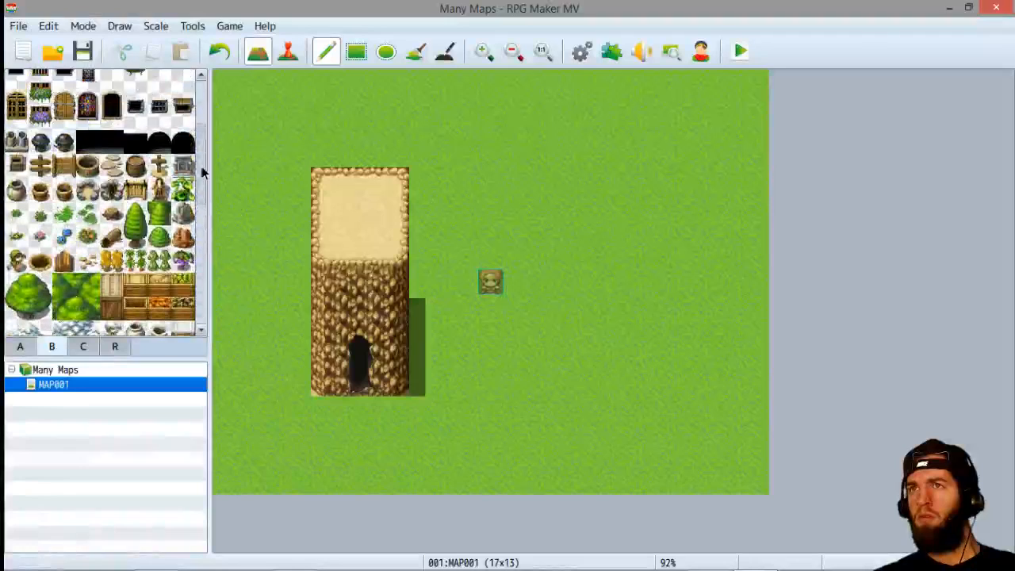
pyautogui.click(19, 347)
pyautogui.click(63, 194)
pyautogui.moveTo(295, 357)
pyautogui.mouseDown()
pyautogui.moveTo(294, 305)
pyautogui.moveTo(267, 315)
pyautogui.moveTo(229, 281)
pyautogui.moveTo(261, 247)
pyautogui.moveTo(262, 280)
pyautogui.mouseUp()
pyautogui.moveTo(429, 290)
pyautogui.mouseDown()
pyautogui.moveTo(426, 252)
pyautogui.moveTo(476, 222)
pyautogui.moveTo(428, 314)
pyautogui.moveTo(487, 276)
pyautogui.moveTo(453, 249)
pyautogui.moveTo(456, 286)
pyautogui.mouseUp()
# Cover the top of the cliffs with a dirt ledge nine tiles wide, starting at the map's west edge, and extend it one row lower there
pyautogui.click(229, 216)
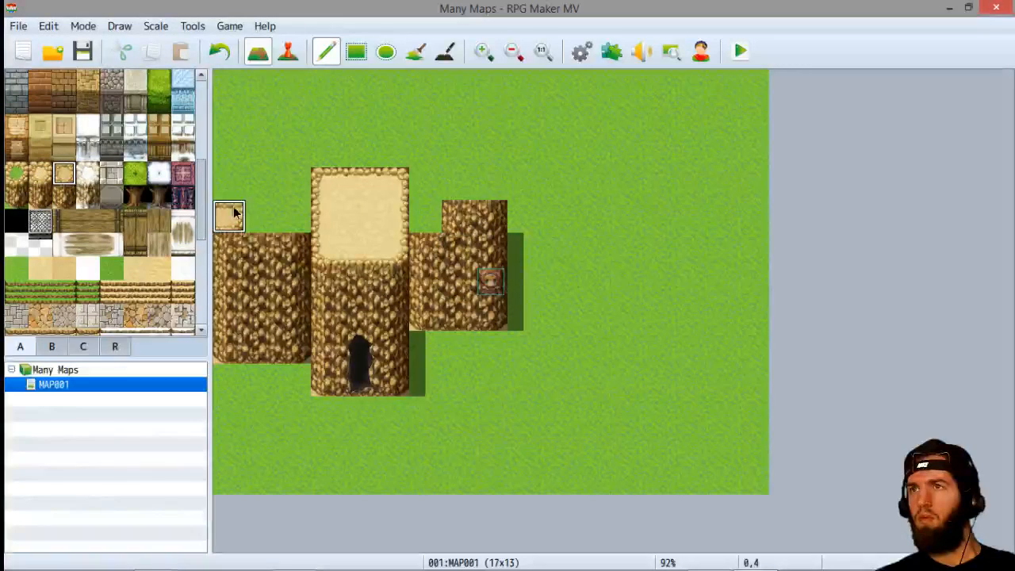
pyautogui.moveTo(242, 220)
pyautogui.mouseDown()
pyautogui.moveTo(295, 217)
pyautogui.moveTo(220, 186)
pyautogui.moveTo(333, 188)
pyautogui.moveTo(346, 221)
pyautogui.moveTo(390, 236)
pyautogui.moveTo(392, 186)
pyautogui.moveTo(451, 185)
pyautogui.moveTo(469, 207)
pyautogui.moveTo(456, 215)
pyautogui.mouseUp()
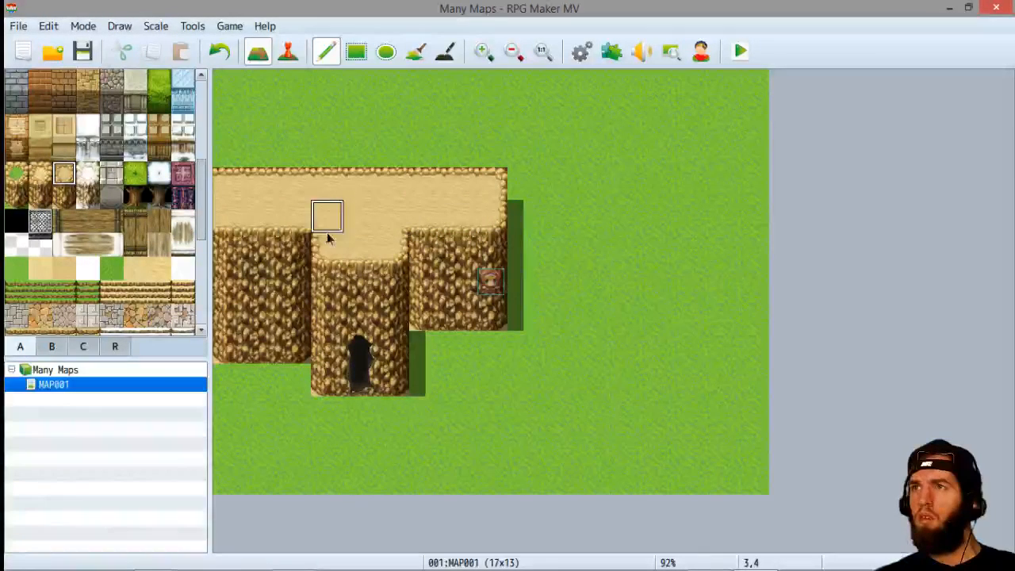
pyautogui.moveTo(326, 238)
pyautogui.mouseDown()
pyautogui.moveTo(292, 218)
pyautogui.moveTo(286, 240)
pyautogui.mouseUp()
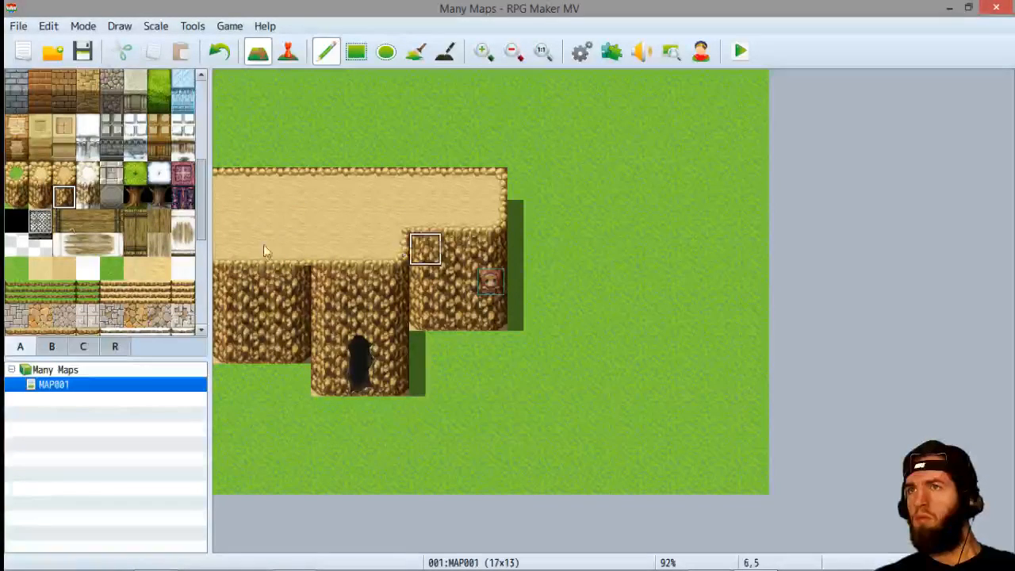
# Try adding a single cliff wall tile and ledge tile beyond the plateau's east end, and paint grass back over them
pyautogui.click(527, 238)
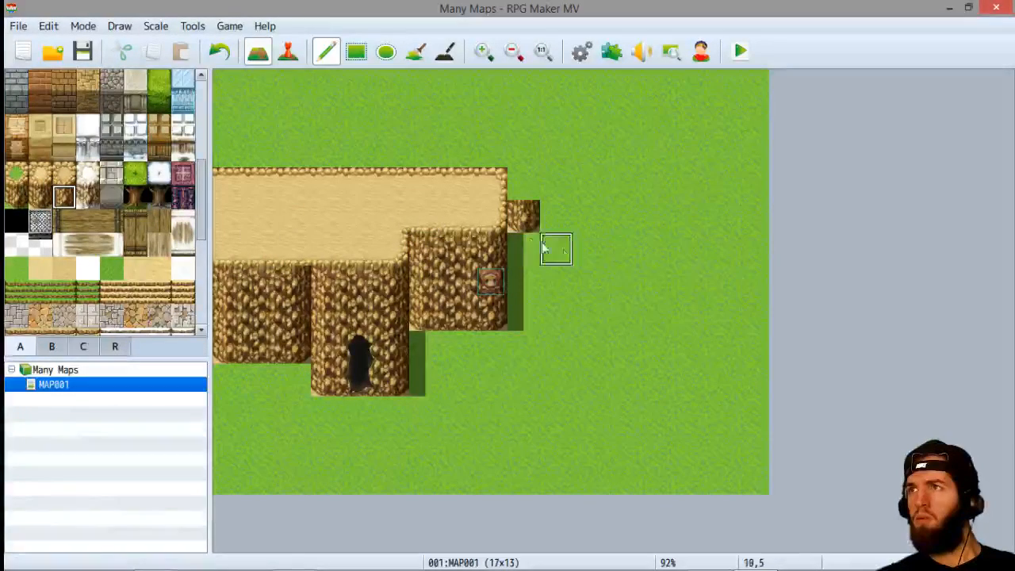
pyautogui.click(520, 224)
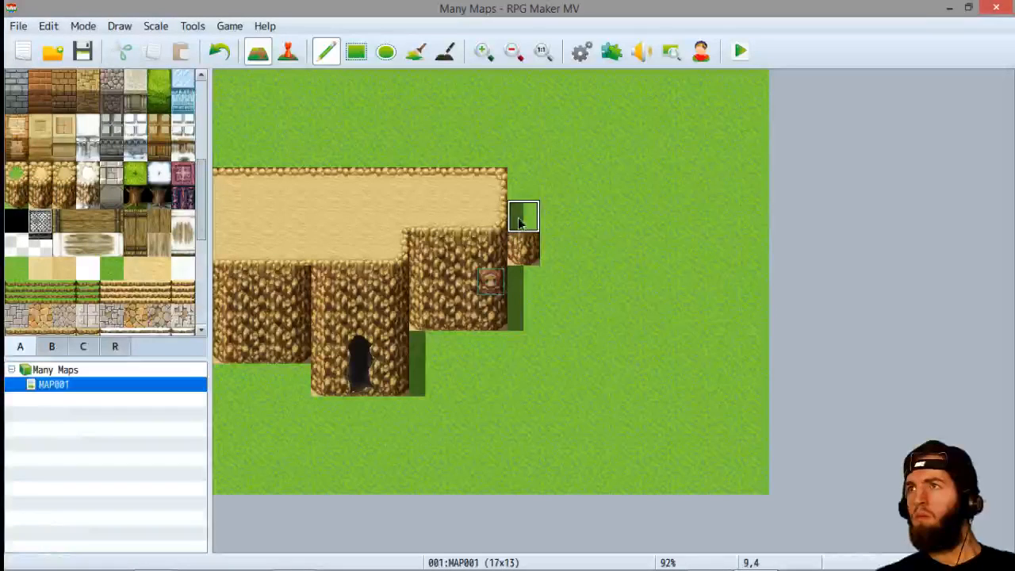
pyautogui.click(555, 220)
pyautogui.click(517, 220)
pyautogui.rightClick(579, 240)
pyautogui.click(569, 226)
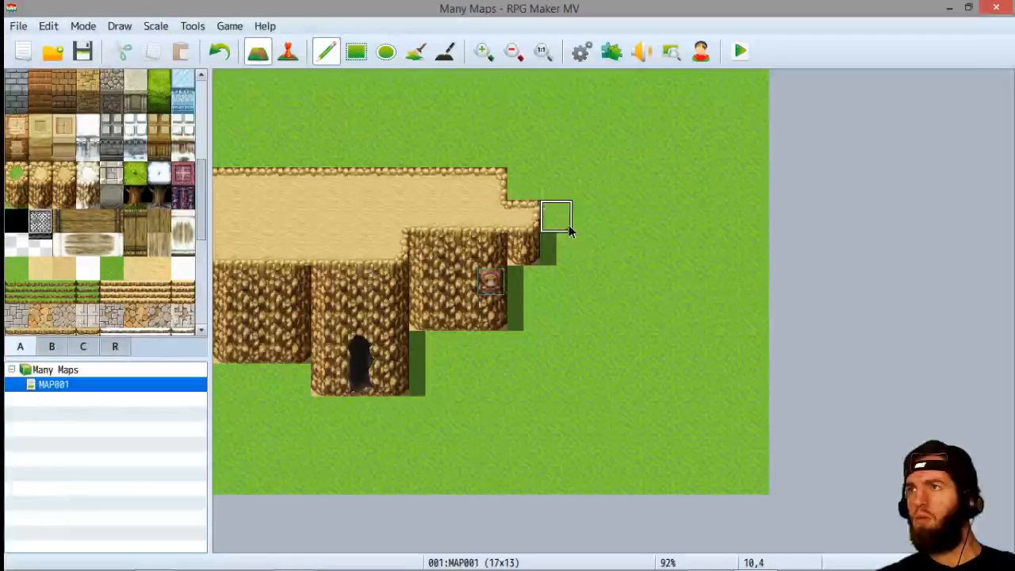
pyautogui.click(532, 251)
pyautogui.click(532, 222)
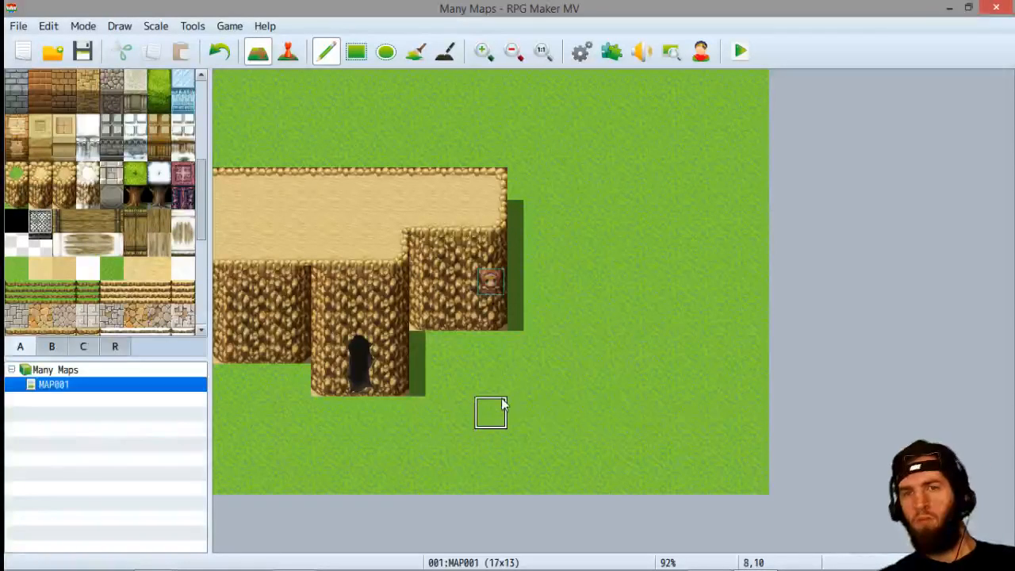
# Paint meadow grass over the whole cliff, ledge and cave entrance
pyautogui.moveTo(460, 416)
pyautogui.mouseDown()
pyautogui.moveTo(492, 304)
pyautogui.moveTo(464, 317)
pyautogui.moveTo(510, 161)
pyautogui.moveTo(422, 252)
pyautogui.moveTo(501, 229)
pyautogui.moveTo(452, 150)
pyautogui.moveTo(396, 163)
pyautogui.mouseUp()
pyautogui.moveTo(345, 308)
pyautogui.mouseDown()
pyautogui.moveTo(371, 104)
pyautogui.moveTo(402, 117)
pyautogui.moveTo(326, 274)
pyautogui.mouseUp()
pyautogui.moveTo(287, 308); pyautogui.dragTo(347, 154)
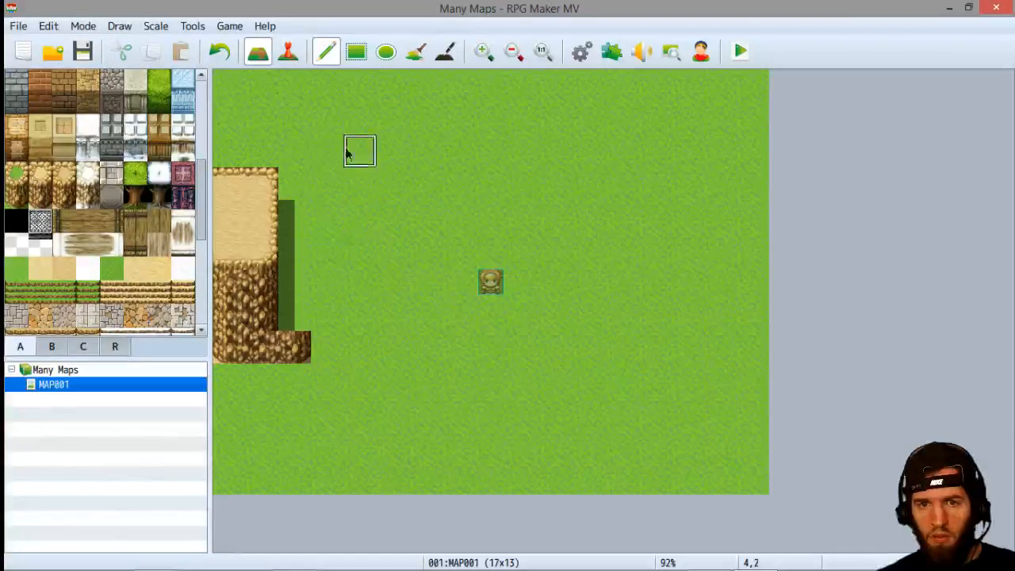
pyautogui.moveTo(374, 242)
pyautogui.mouseDown()
pyautogui.moveTo(328, 381)
pyautogui.moveTo(265, 449)
pyautogui.moveTo(264, 349)
pyautogui.moveTo(222, 376)
pyautogui.mouseUp()
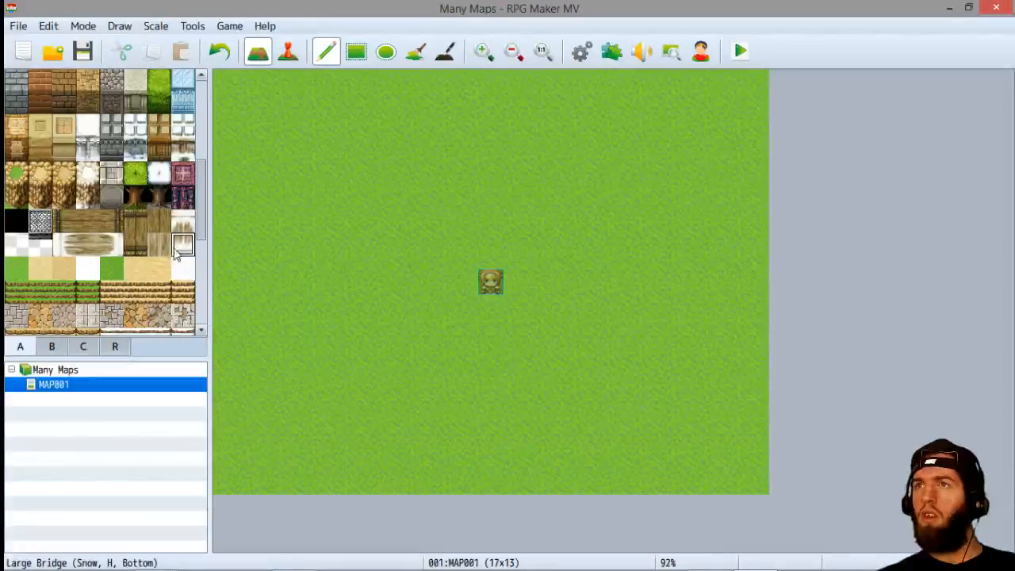
# Compare event mode with map mode by switching between them, ending in map mode with the region ID palette shown
pyautogui.moveTo(203, 192); pyautogui.dragTo(181, 32)
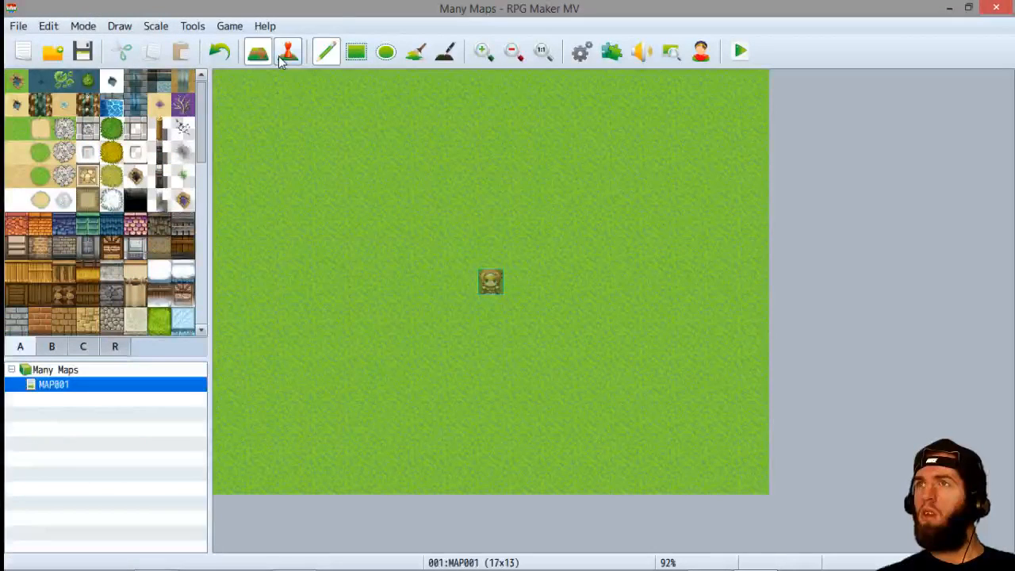
pyautogui.click(288, 52)
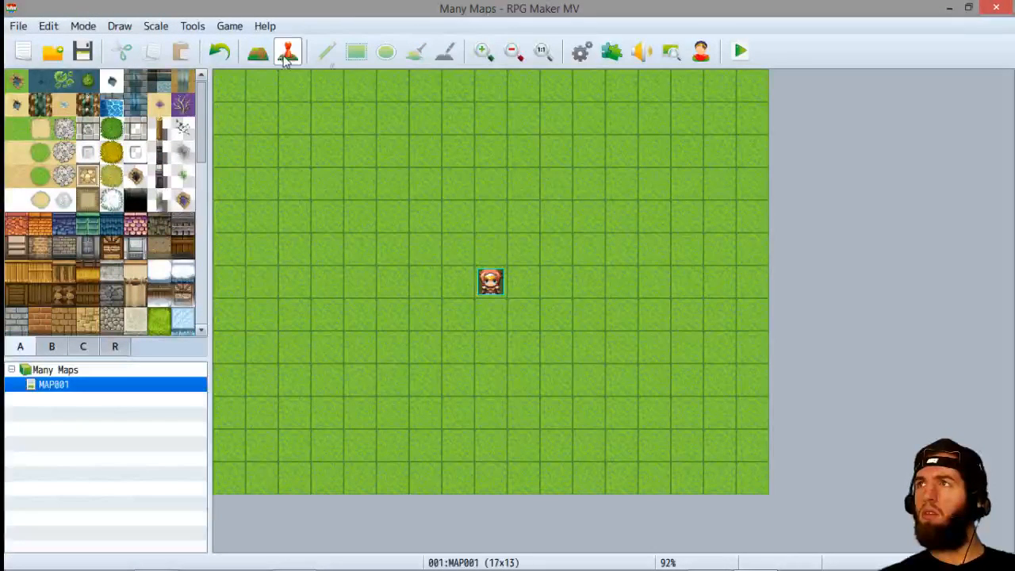
pyautogui.click(259, 52)
pyautogui.click(289, 52)
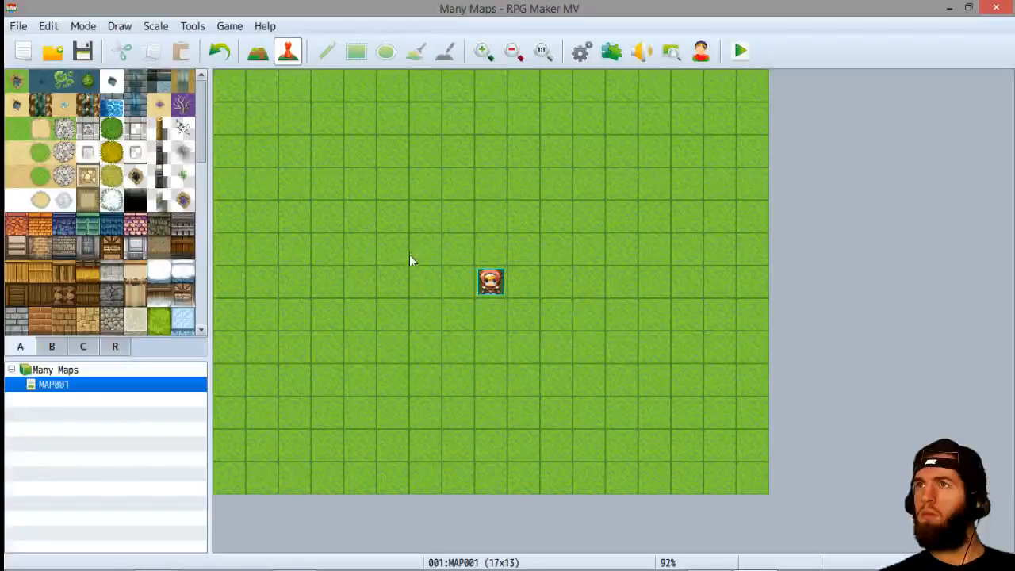
pyautogui.rightClick(406, 262)
pyautogui.click(256, 57)
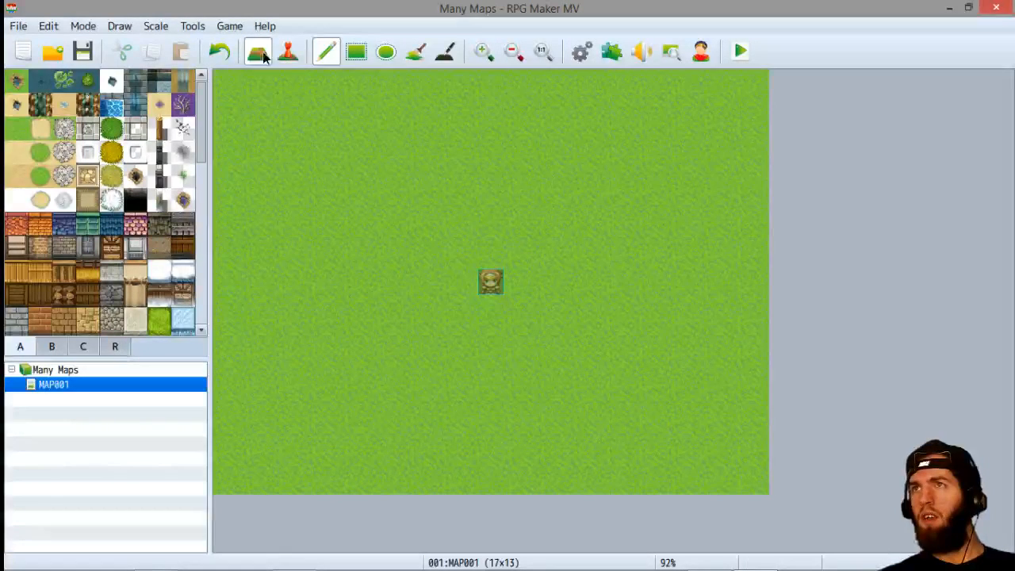
pyautogui.click(287, 54)
pyautogui.click(259, 54)
pyautogui.click(287, 53)
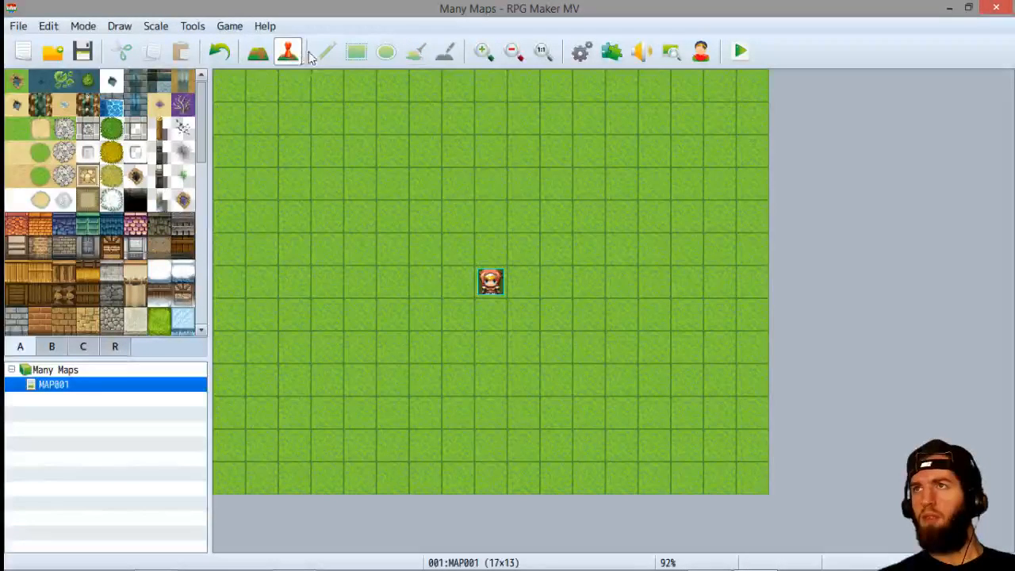
pyautogui.click(267, 54)
pyautogui.click(115, 348)
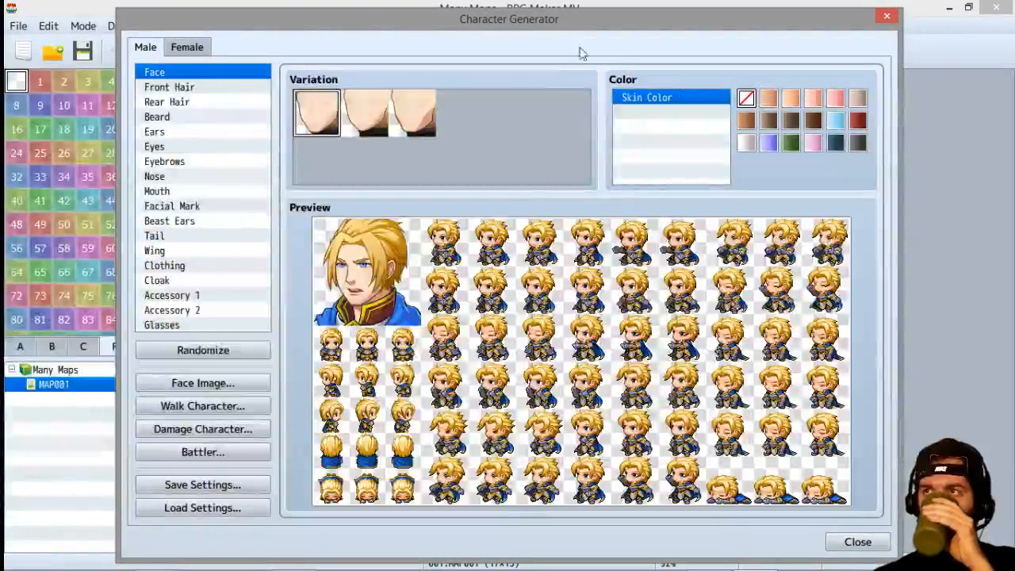
# Look through the Mouth, Eyebrows and Nose parts of the male character in the Character Generator
pyautogui.click(195, 191)
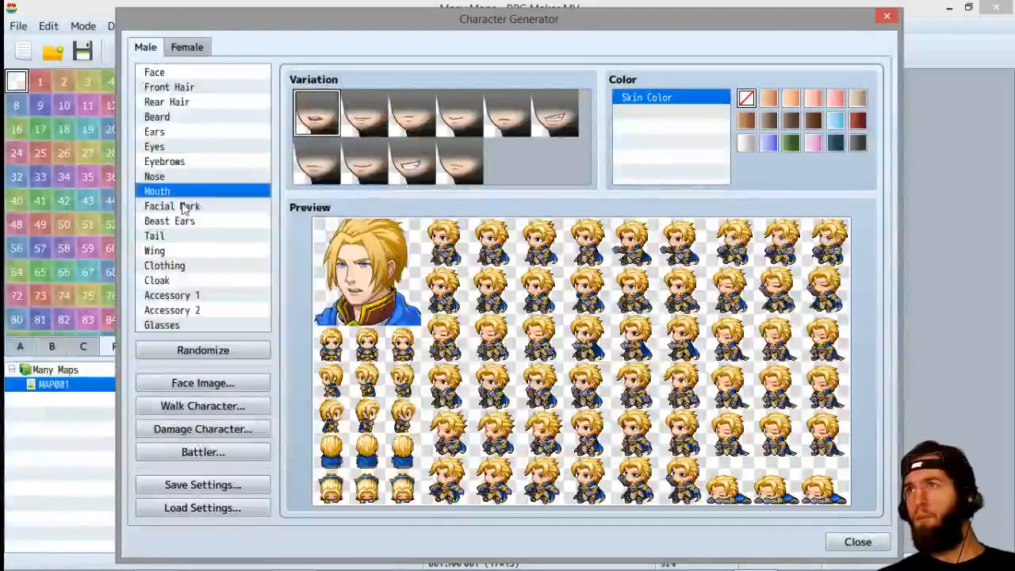
pyautogui.click(170, 163)
pyautogui.click(172, 176)
pyautogui.click(178, 191)
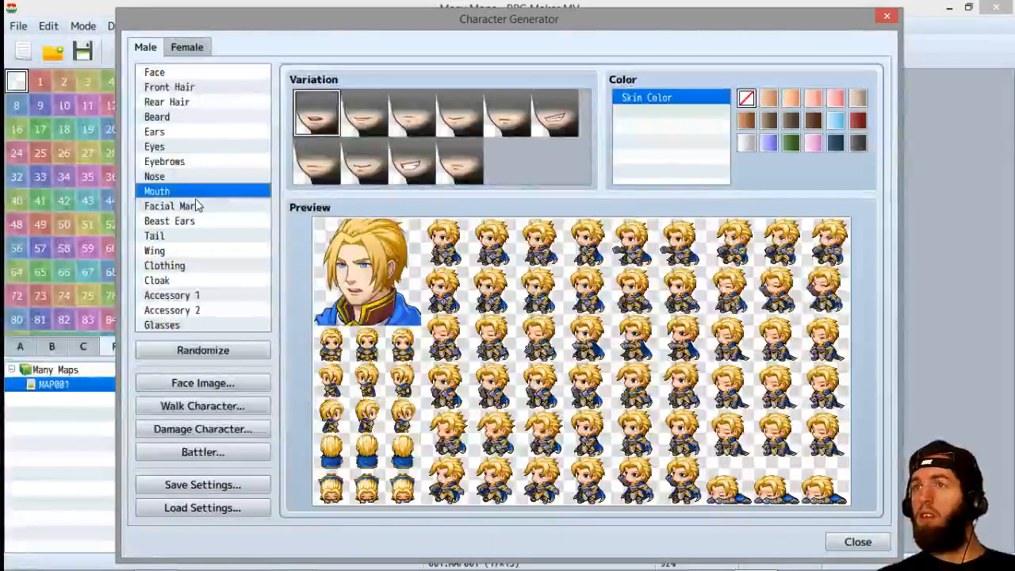
# Try the second and third Face variations on the male character and go back to the first one
pyautogui.click(159, 73)
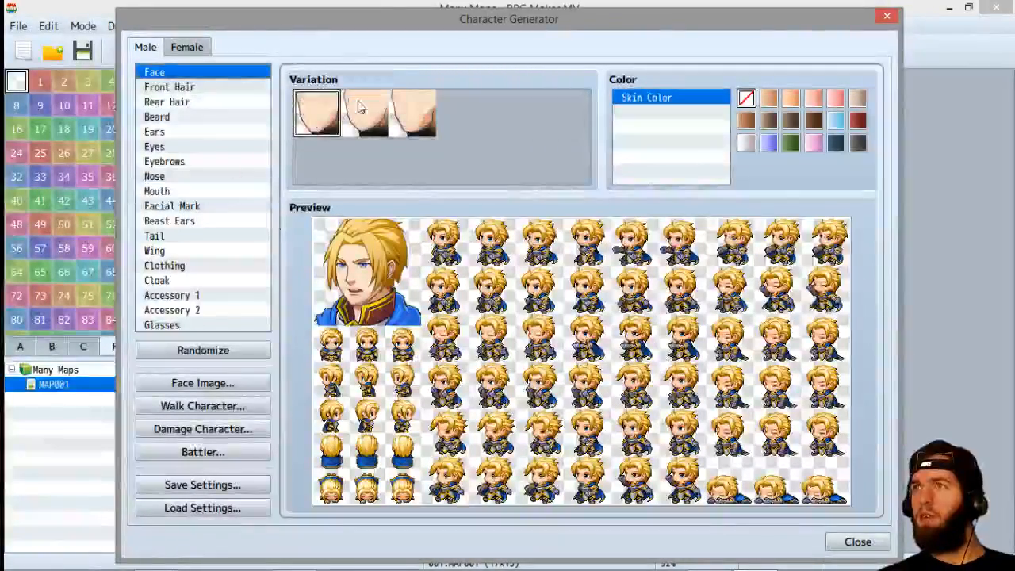
pyautogui.click(364, 113)
pyautogui.click(405, 116)
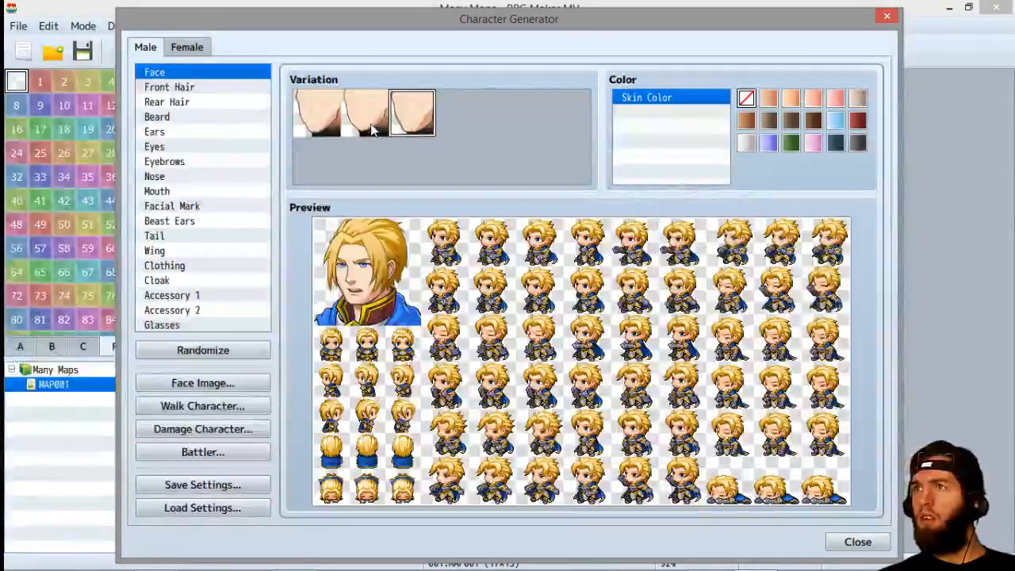
pyautogui.click(365, 127)
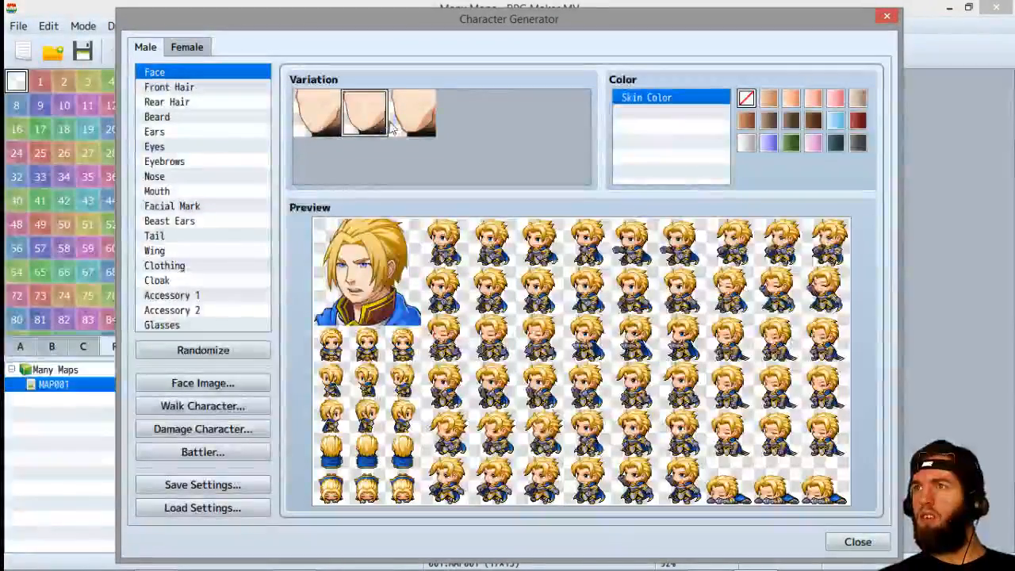
pyautogui.click(321, 127)
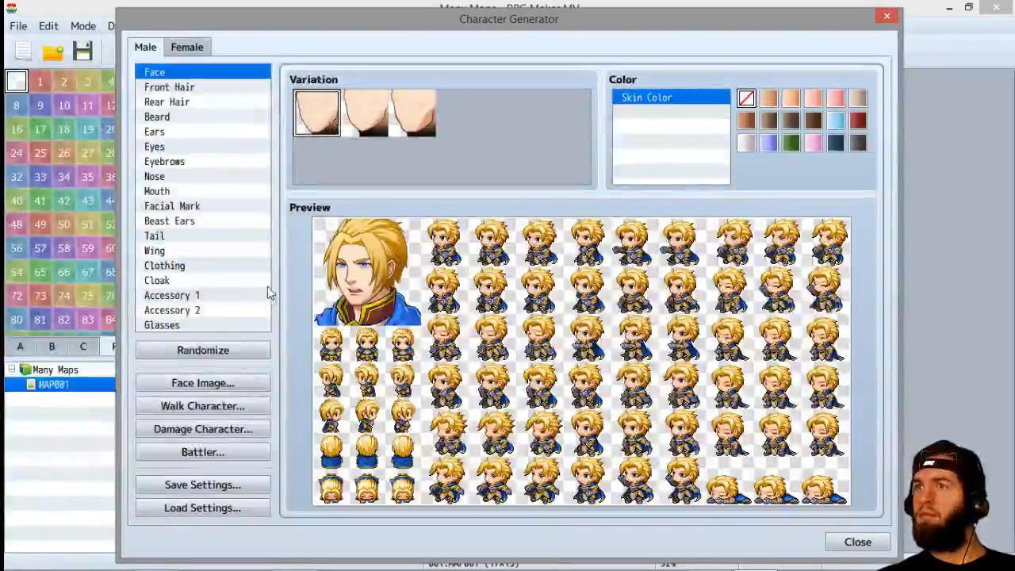
# Randomize the male character repeatedly to generate a new look
pyautogui.click(219, 349)
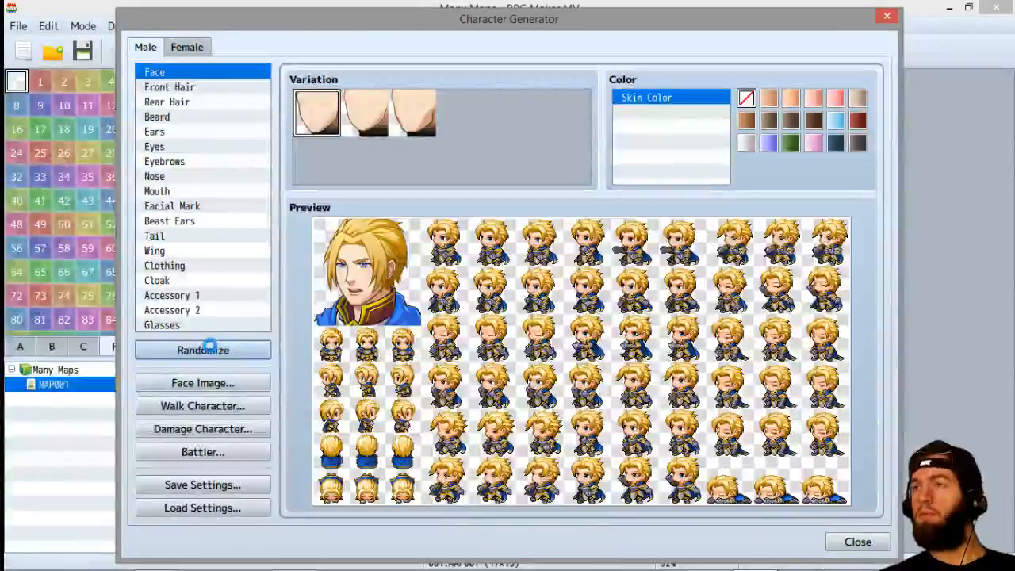
pyautogui.click(214, 342)
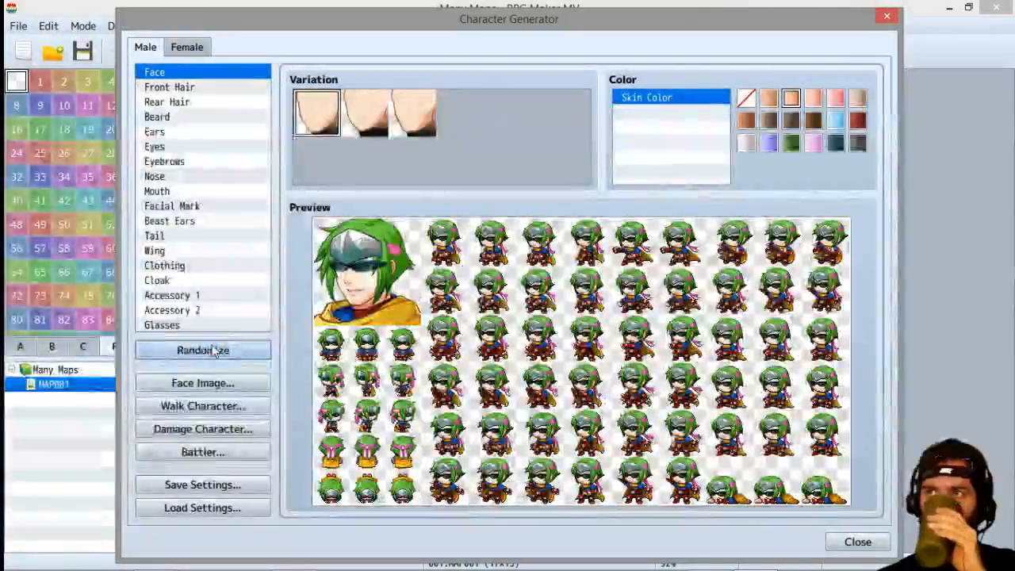
pyautogui.click(215, 349)
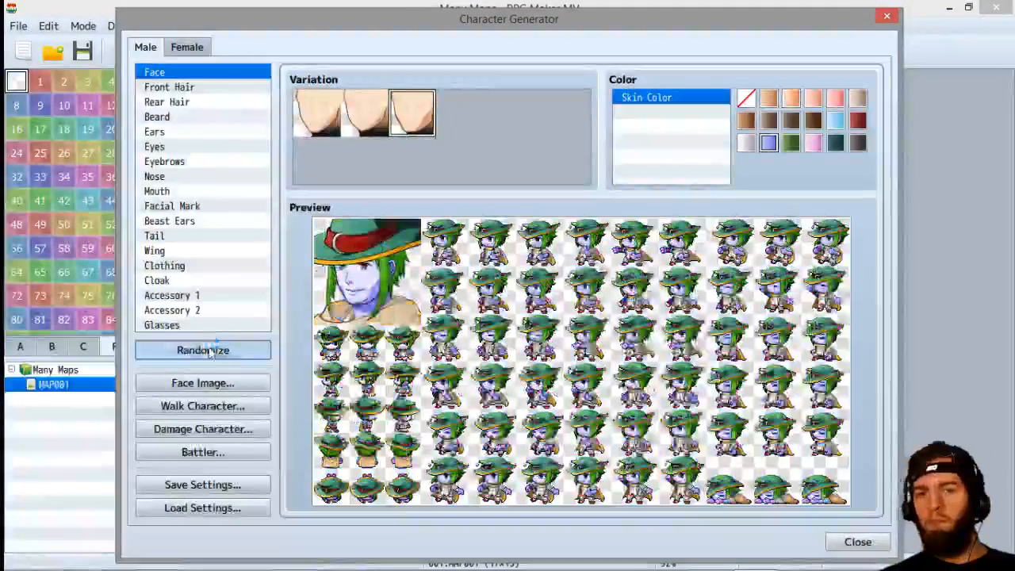
pyautogui.click(206, 349)
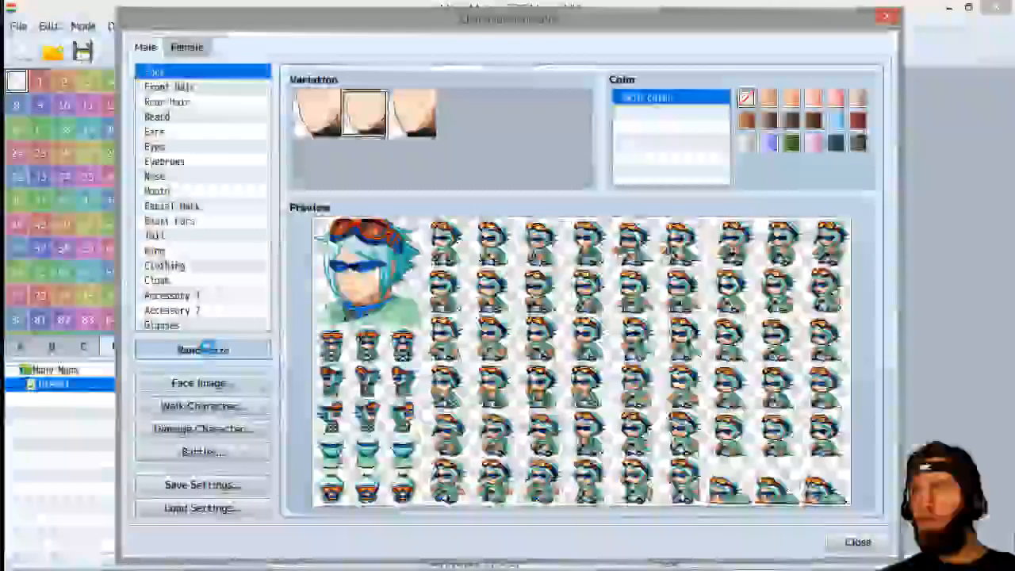
pyautogui.click(203, 350)
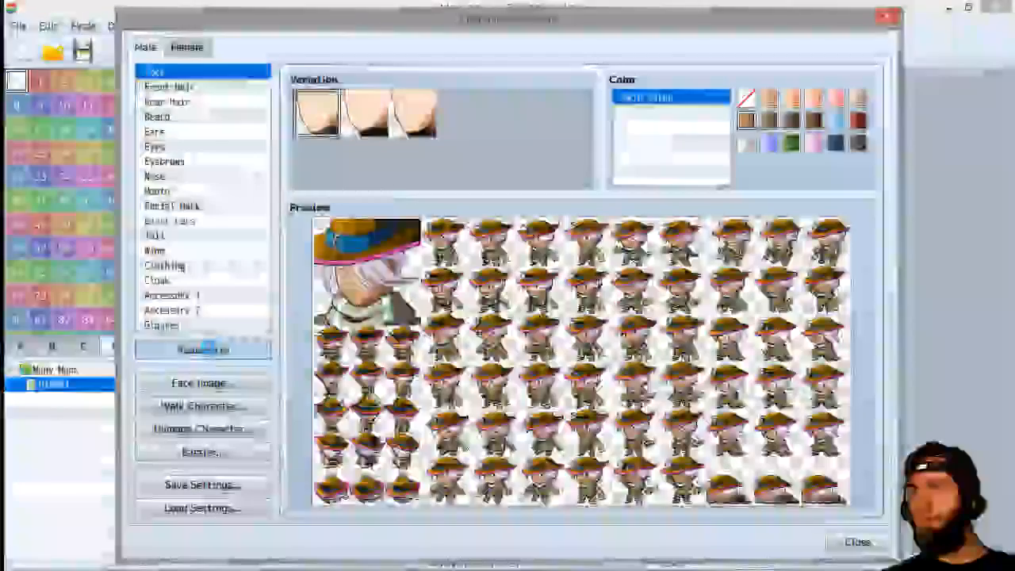
pyautogui.click(203, 350)
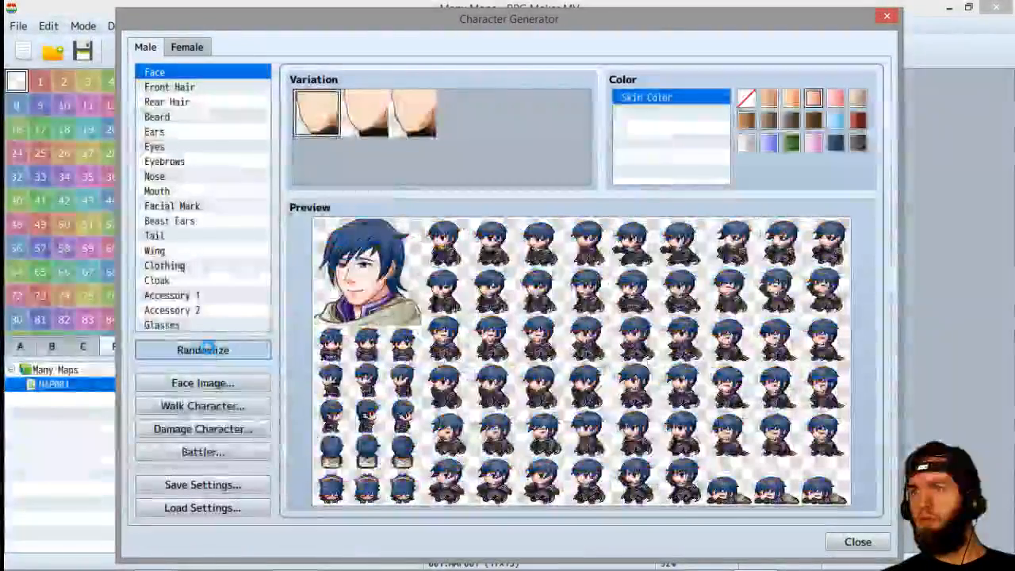
pyautogui.click(203, 350)
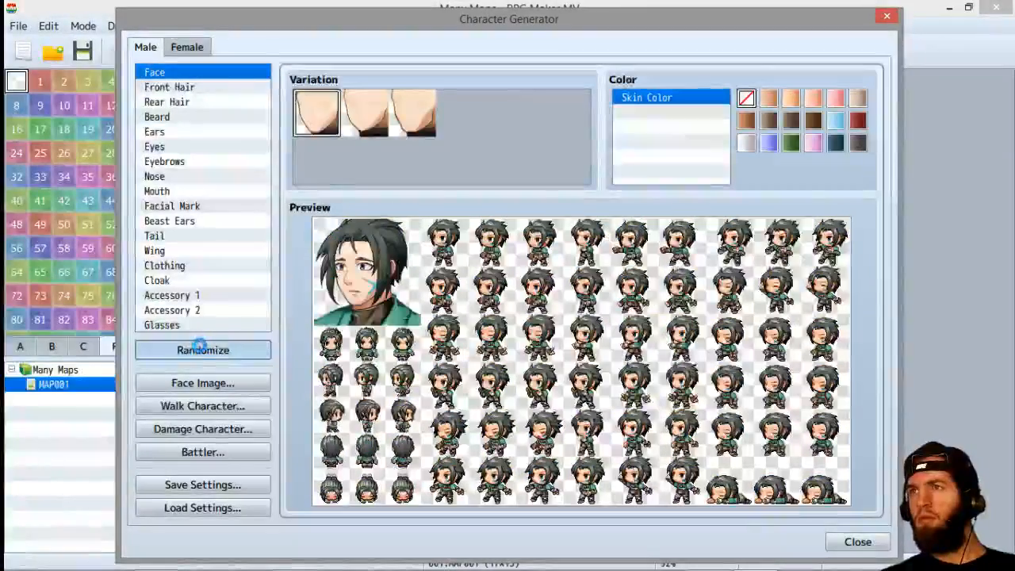
pyautogui.click(203, 350)
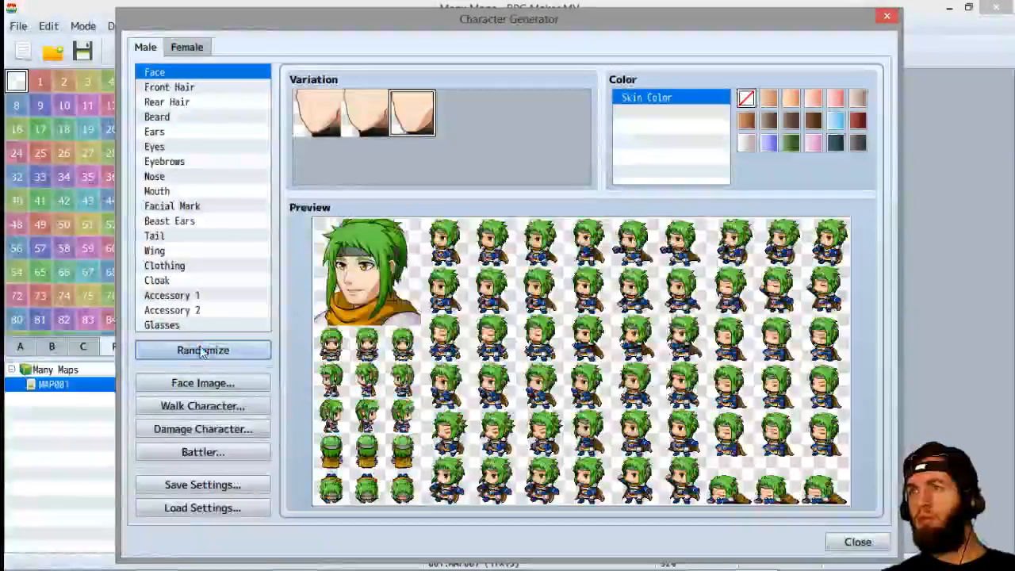
pyautogui.click(203, 350)
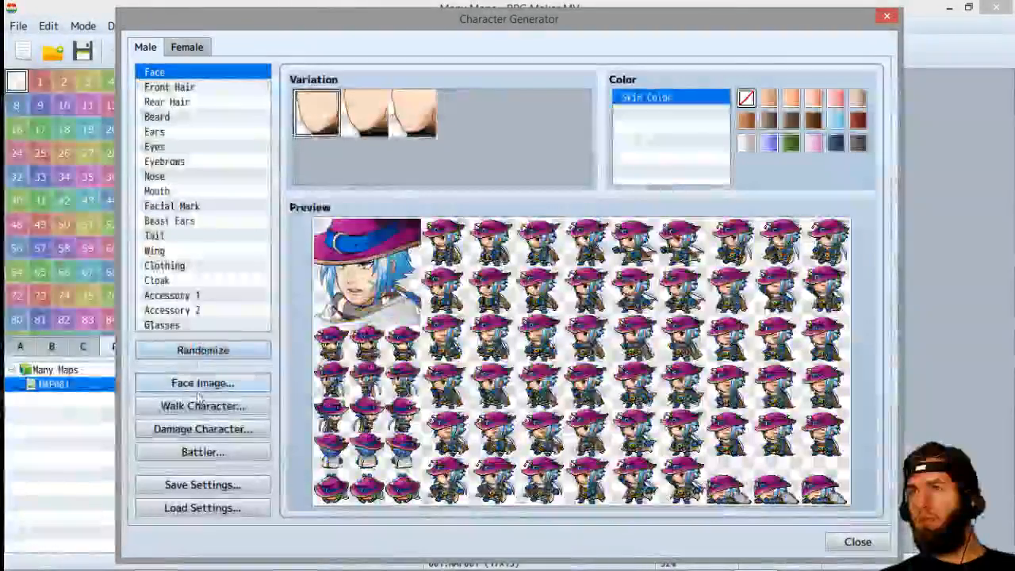
# Examine the male character's generated face image, walk character, damage character and battler sheets one after another
pyautogui.click(200, 383)
pyautogui.click(678, 420)
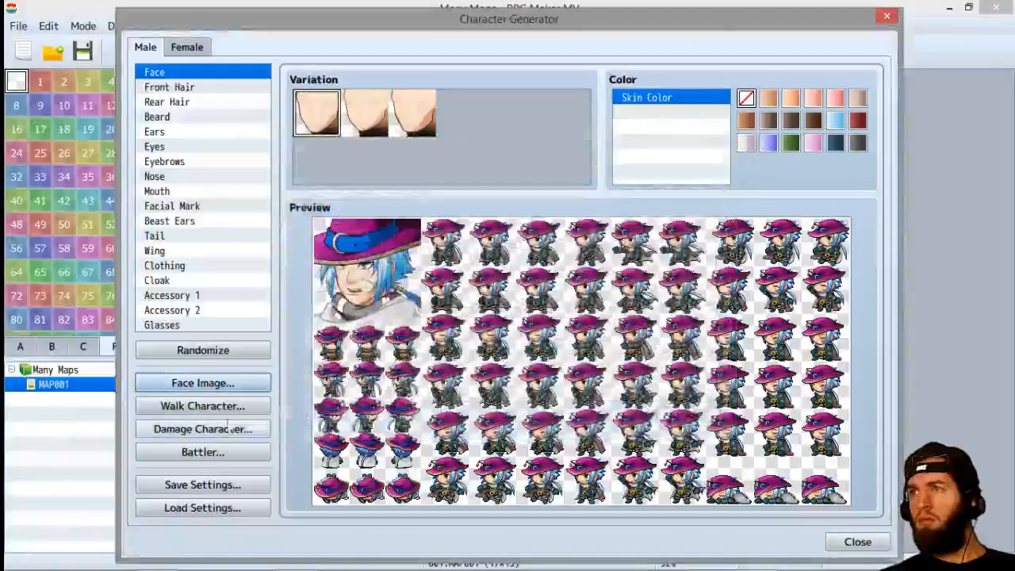
pyautogui.click(202, 405)
pyautogui.click(691, 456)
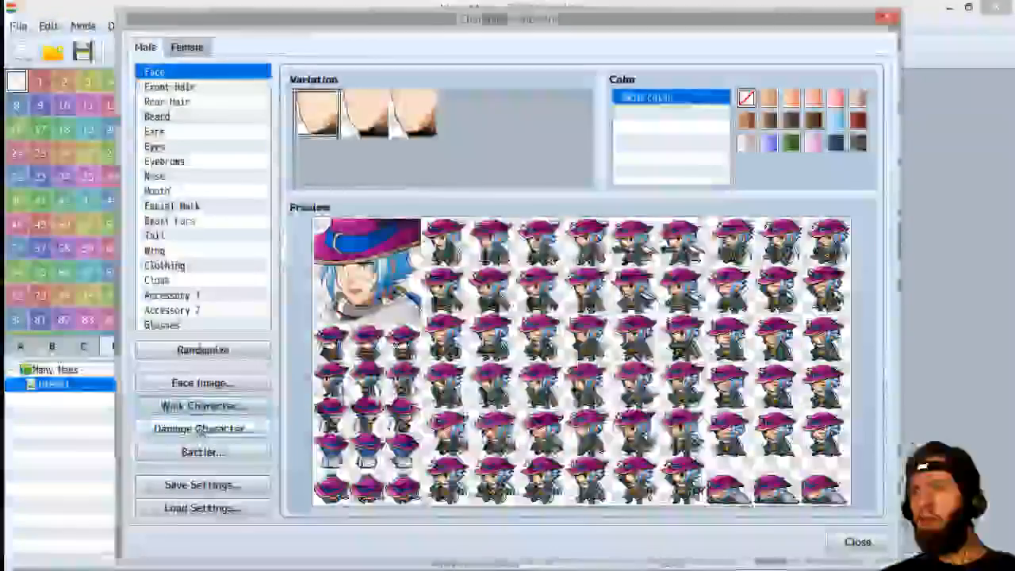
pyautogui.click(202, 429)
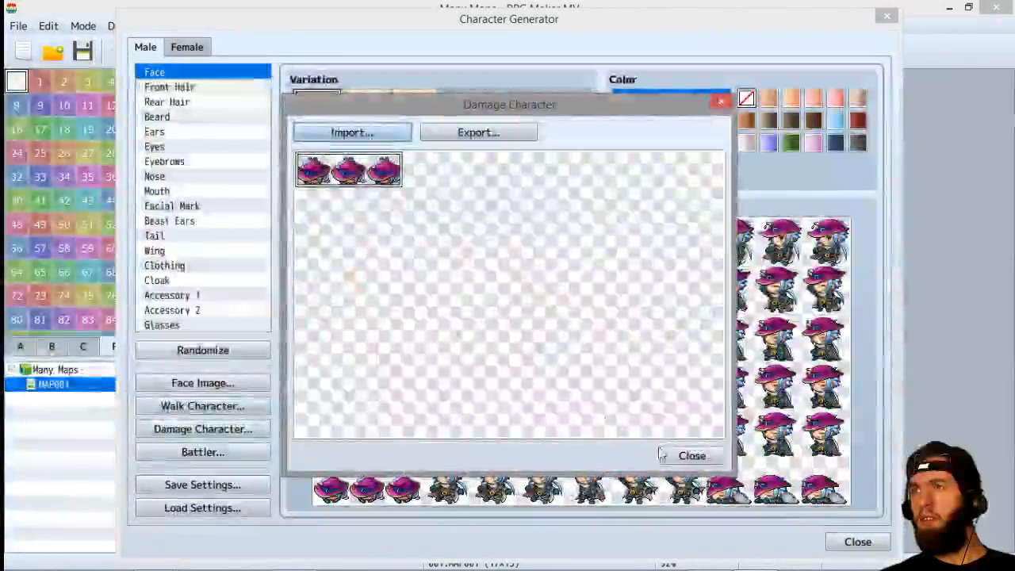
pyautogui.click(692, 456)
pyautogui.click(202, 453)
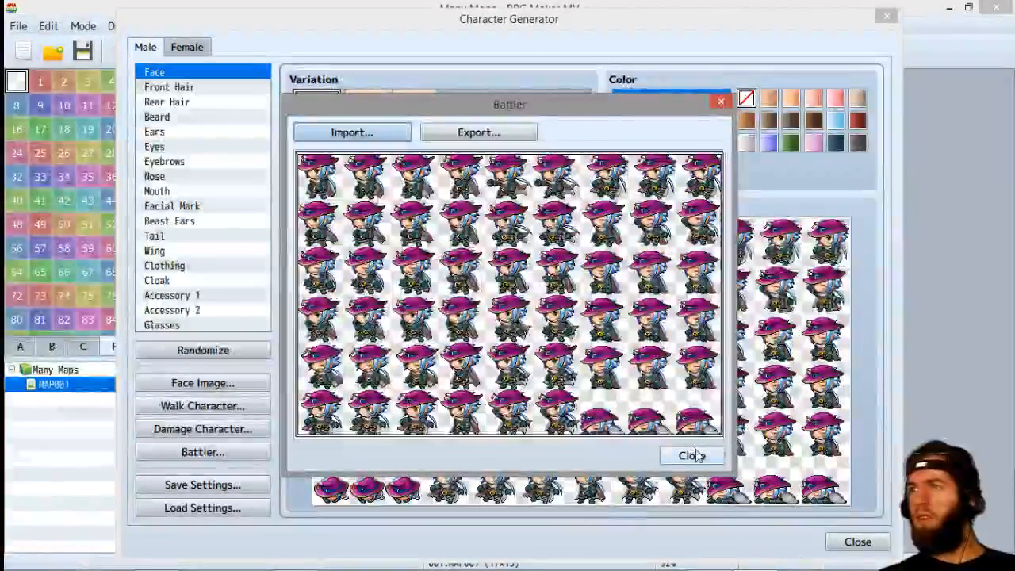
pyautogui.click(691, 456)
# View the male character's walk sheet again and compare it with the battler sheet
pyautogui.click(202, 405)
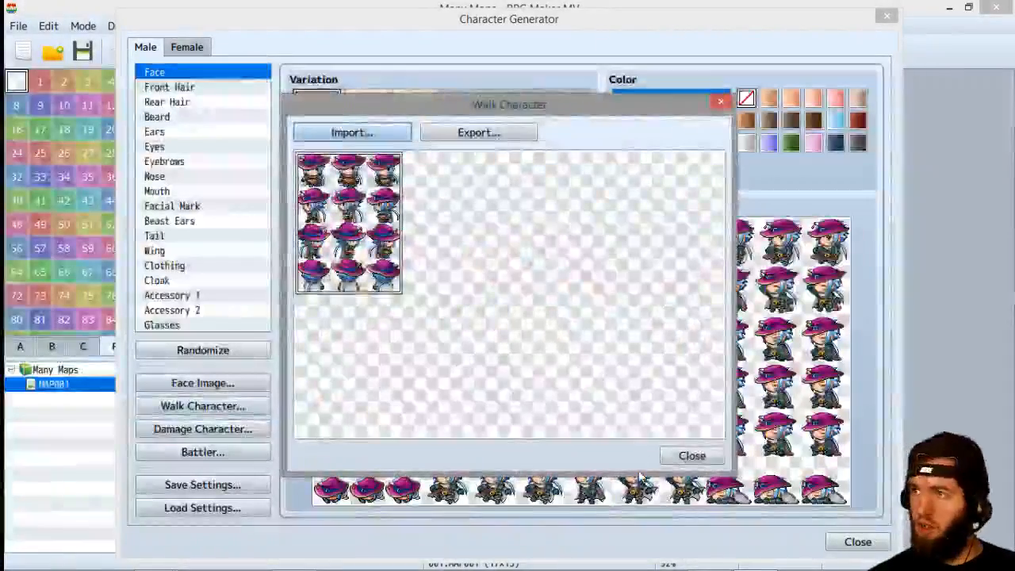
pyautogui.click(691, 456)
pyautogui.click(202, 452)
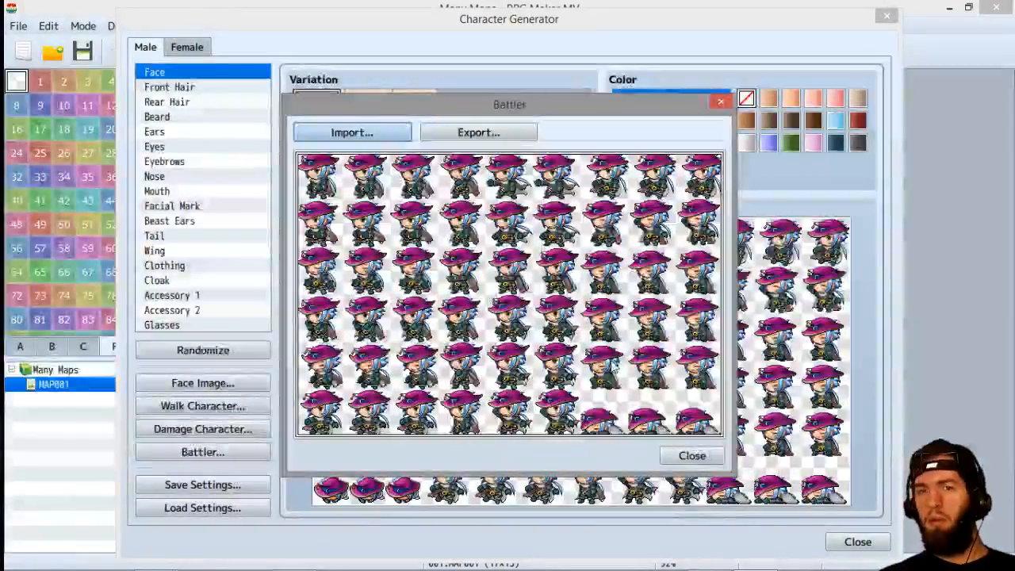
pyautogui.click(691, 456)
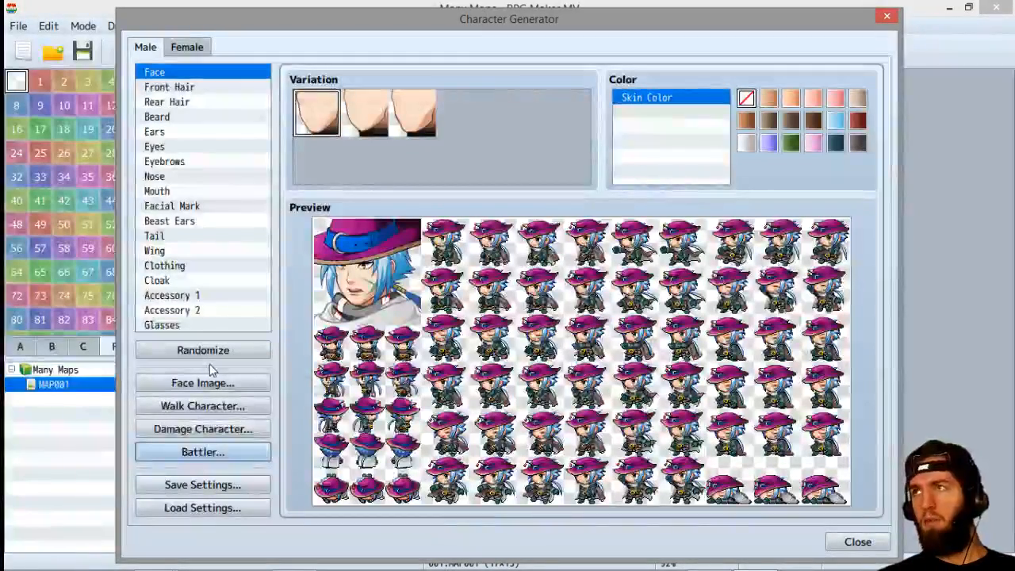
pyautogui.click(222, 450)
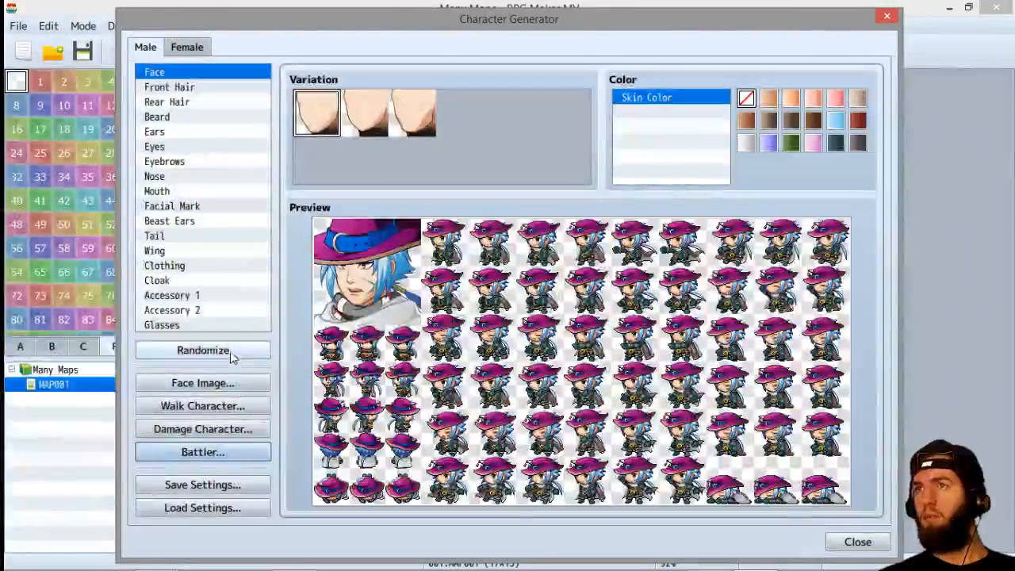
# Randomize the male character several more times and close the Character Generator without exporting anything
pyautogui.click(229, 350)
pyautogui.click(228, 349)
pyautogui.click(227, 350)
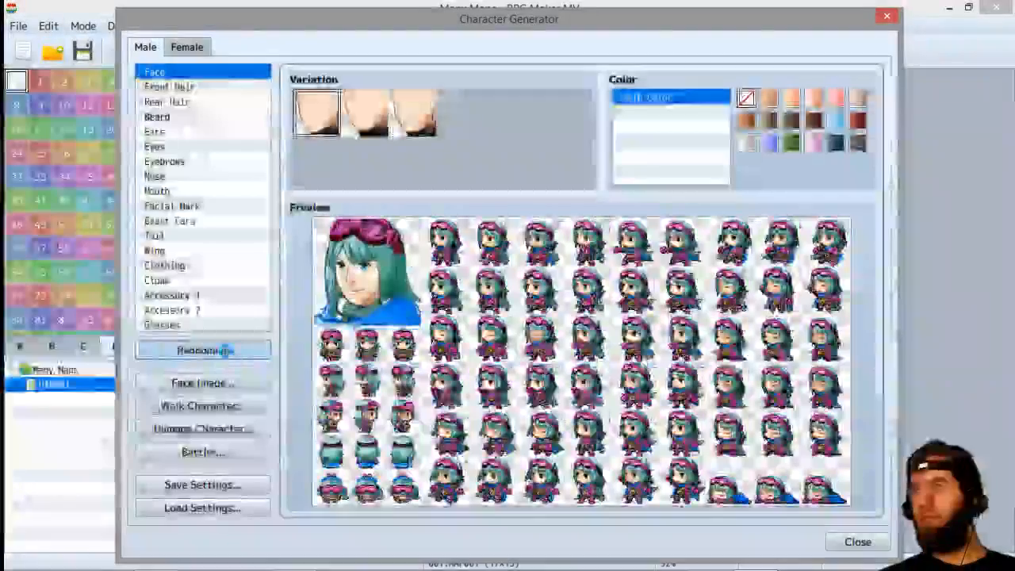
pyautogui.click(228, 350)
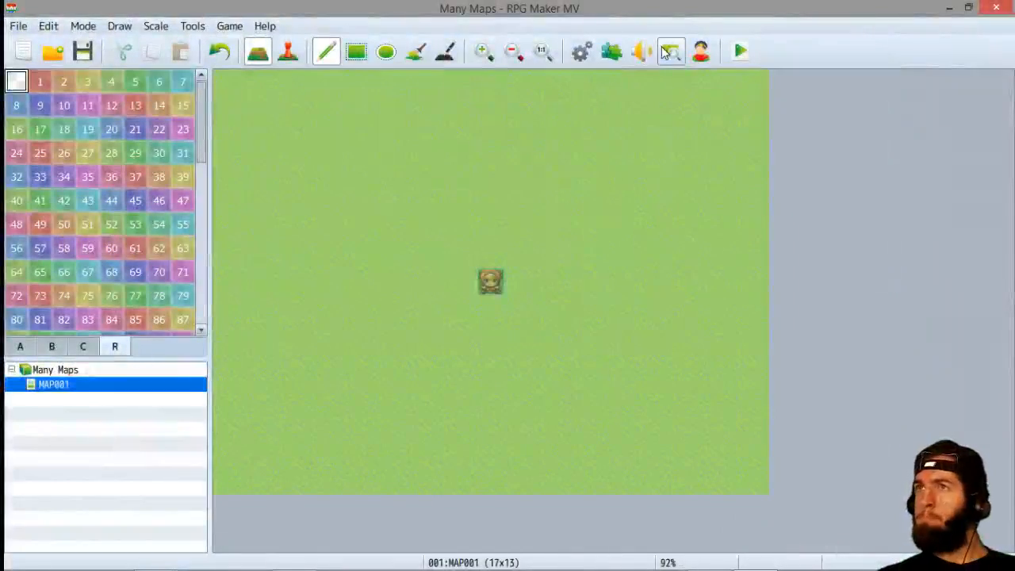
# Switch the tile palette from region IDs to the A tiles and look over the project-level commands
pyautogui.click(24, 352)
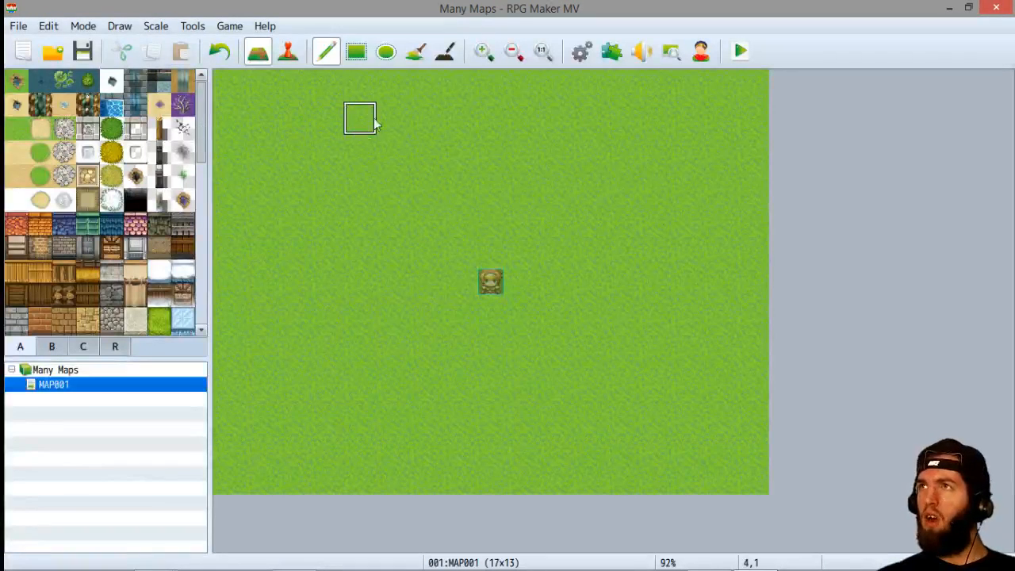
pyautogui.click(230, 27)
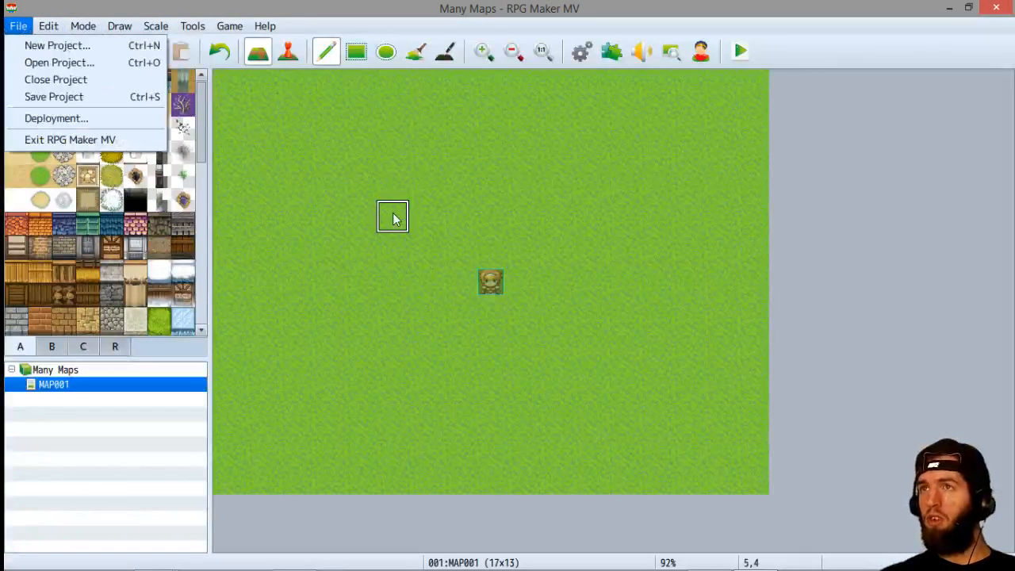
pyautogui.click(358, 216)
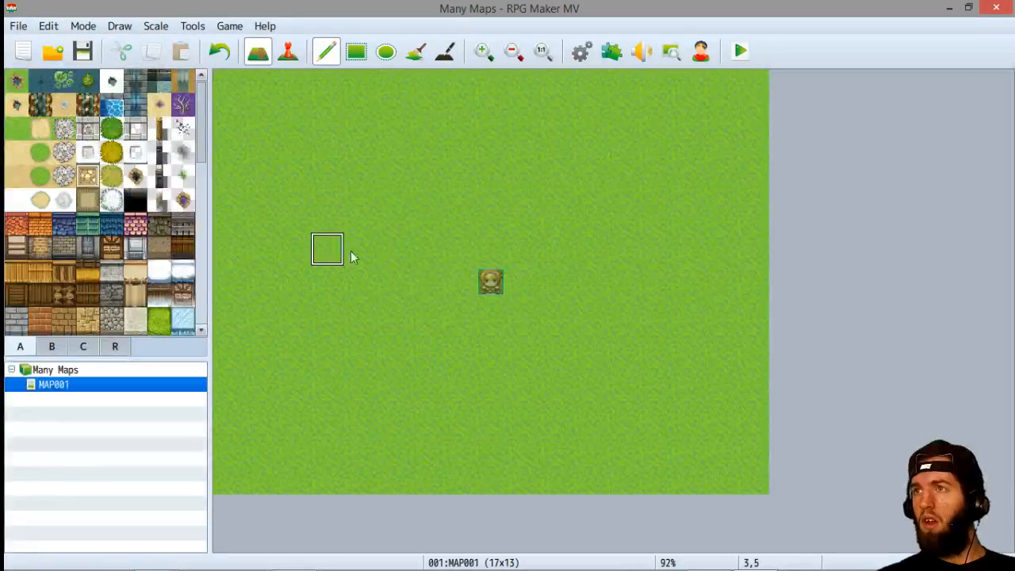